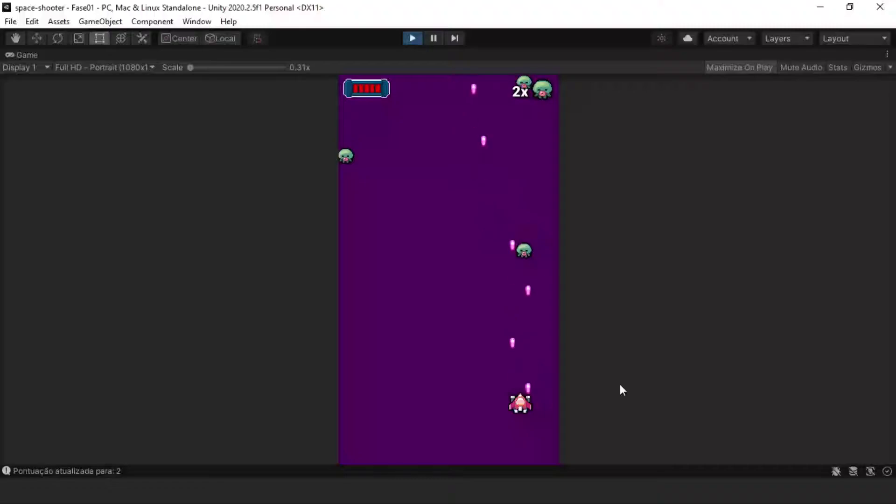
- Weave the player ship left and right with the arrow keys, shooting enemies until the kill counter reaches 24
key(Left)
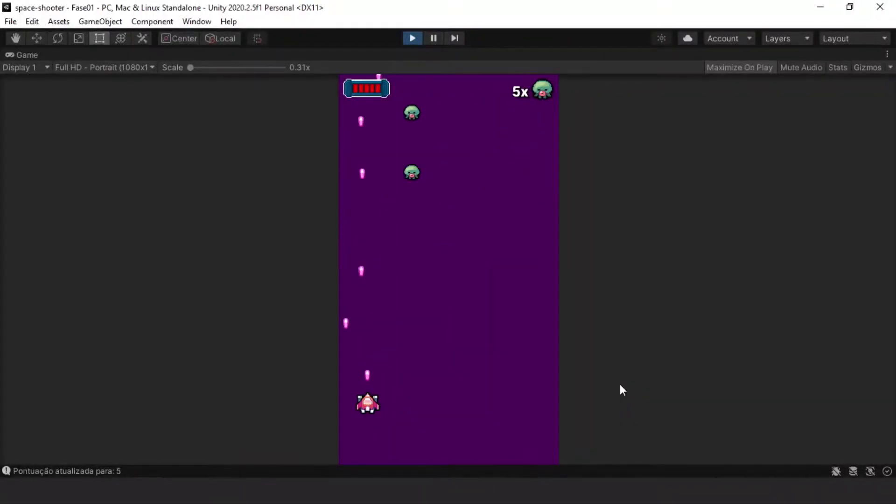
key(Right)
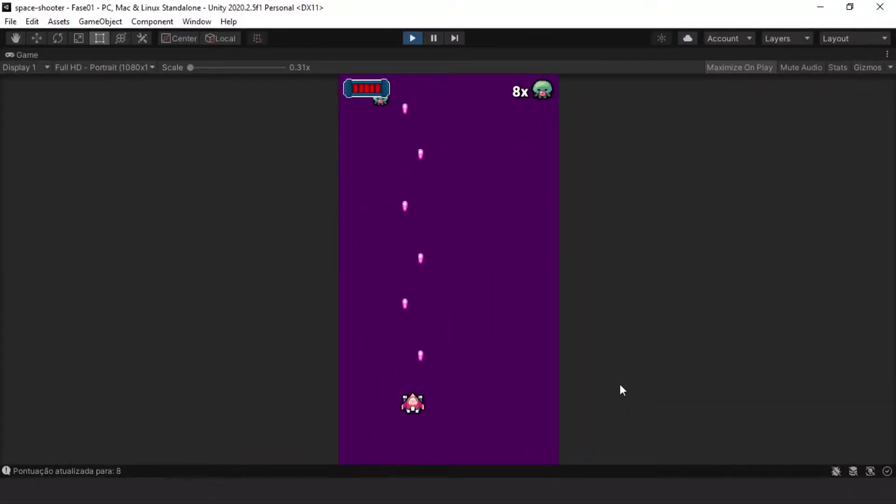
key(Right)
key(Left)
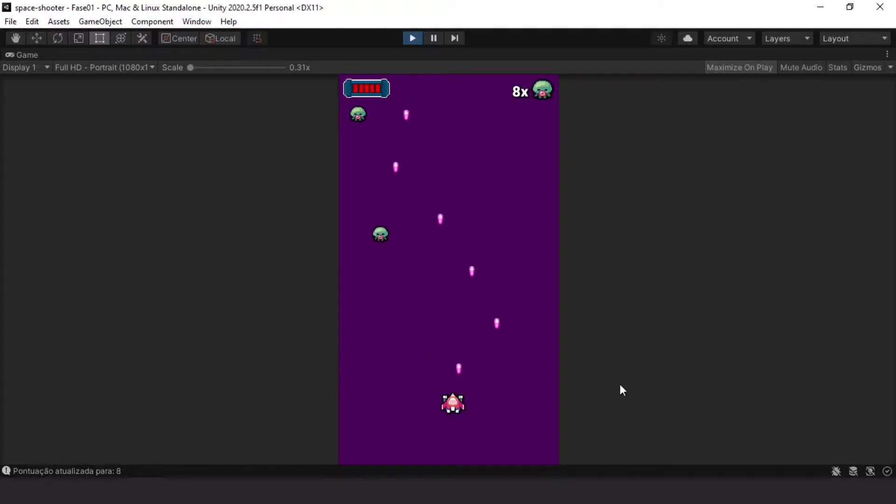
key(Left)
key(Right)
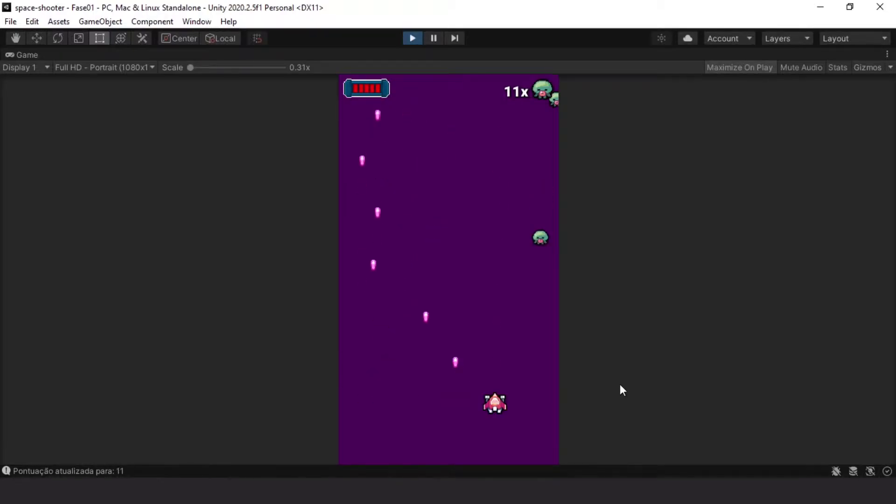
key(Right)
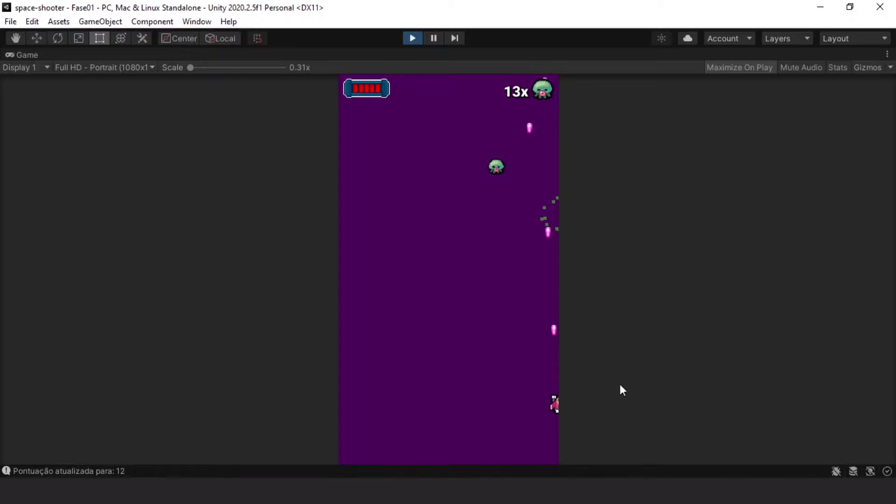
key(Left)
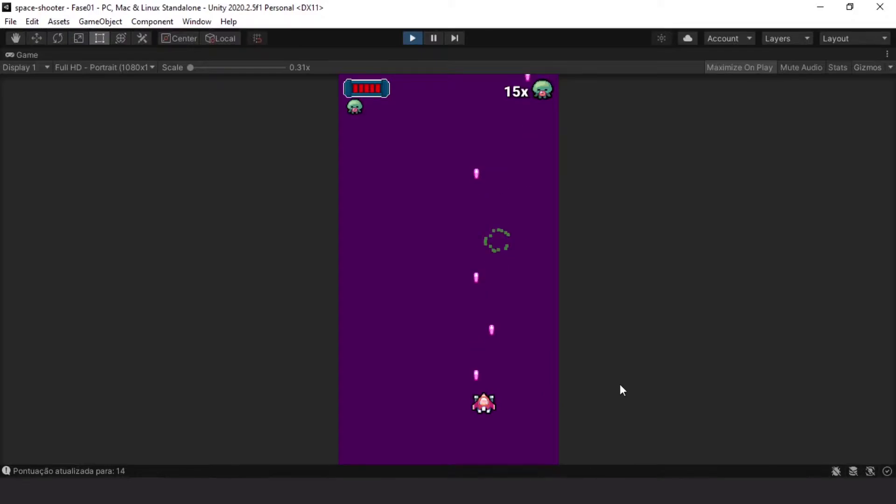
key(Left)
key(Right)
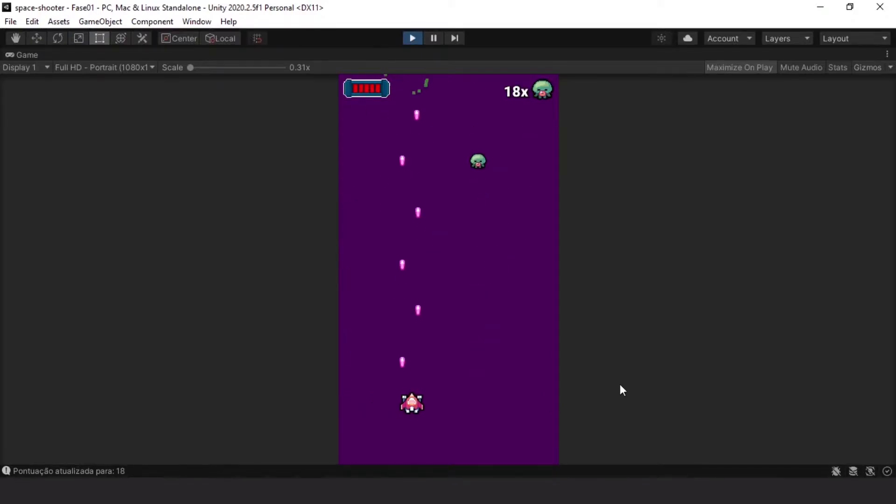
key(Right)
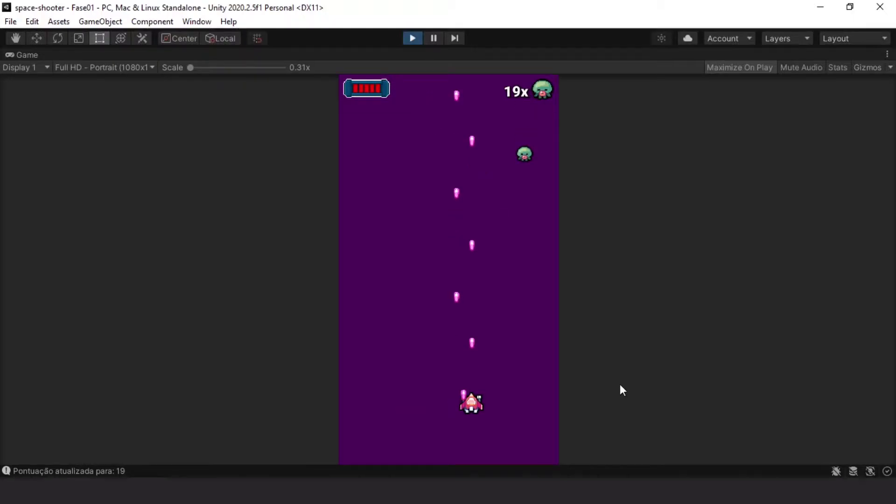
key(Right)
key(Left)
key(Left)
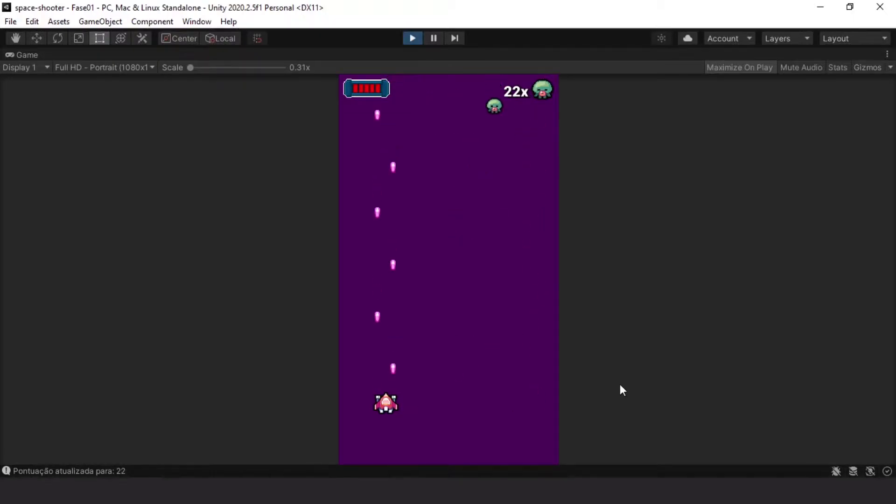
key(Right)
key(Right)
key(Left)
key(Left)
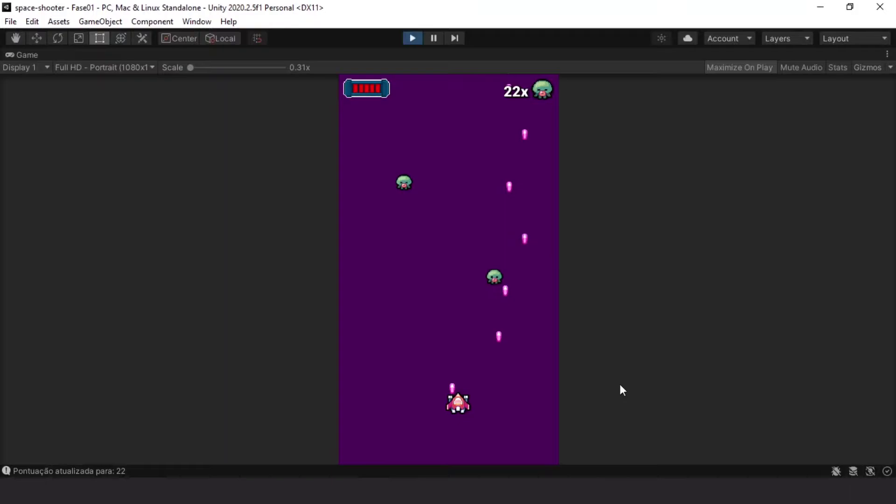
key(Left)
key(Right)
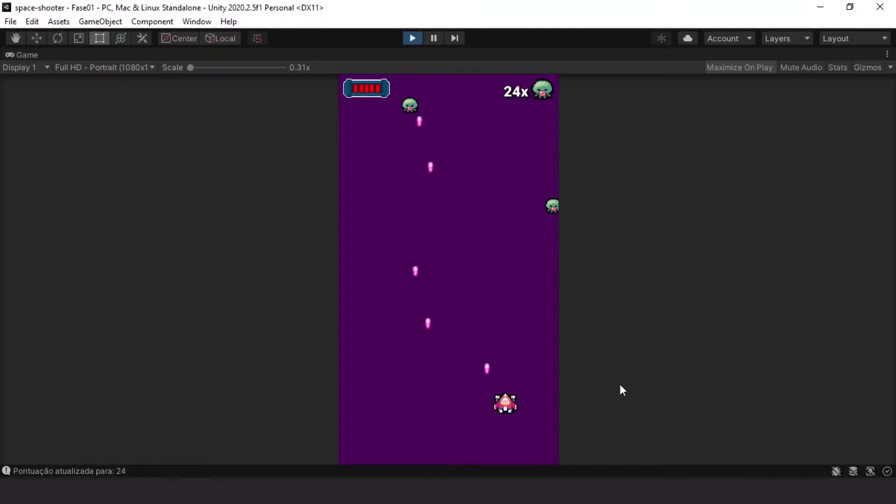
key(Left)
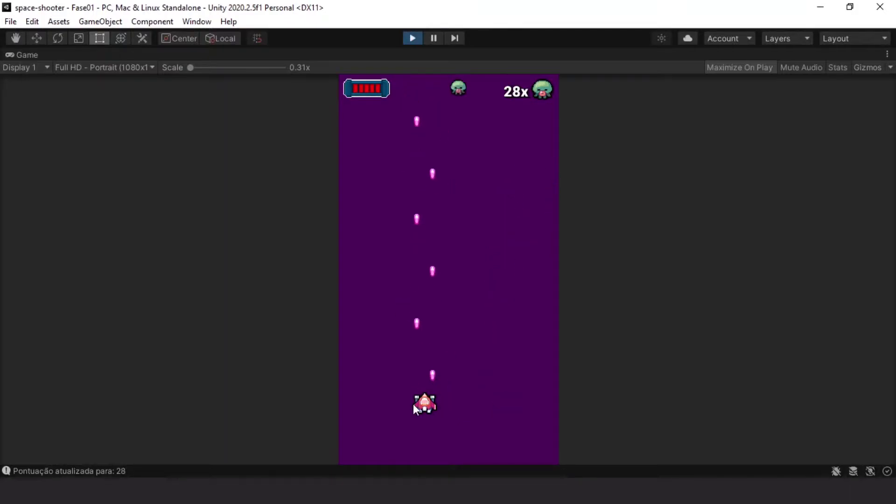
- Stop the game and select the inimigo01 prefab that the ControladorInimigo spawner uses
click(414, 40)
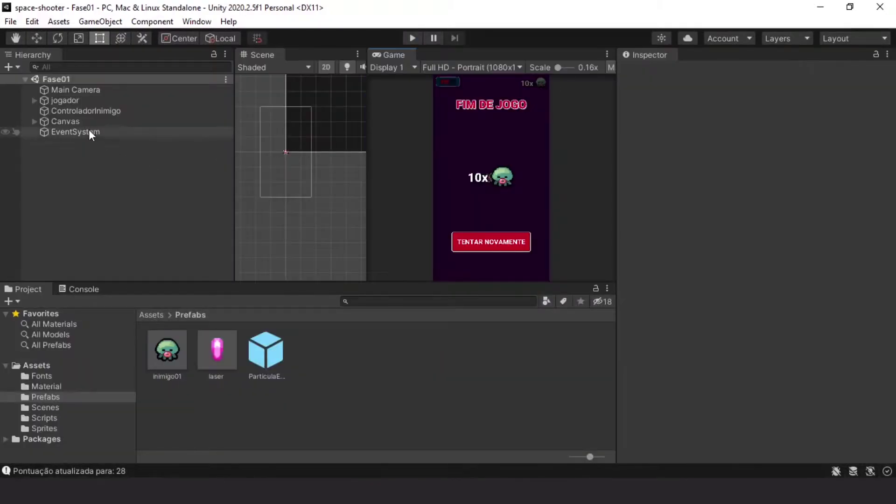
click(79, 111)
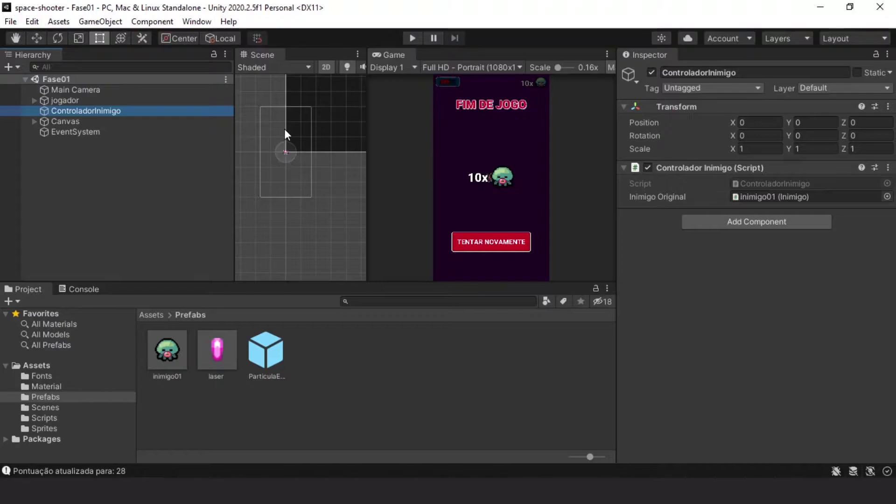
click(752, 197)
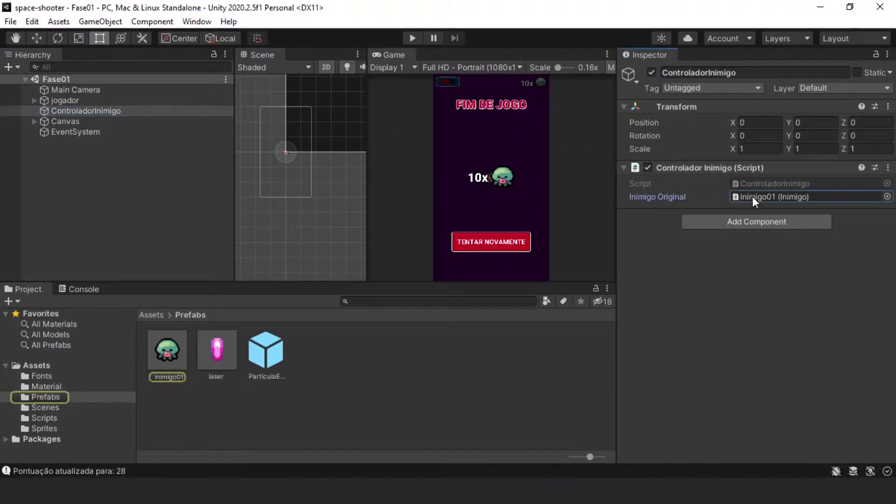
click(171, 347)
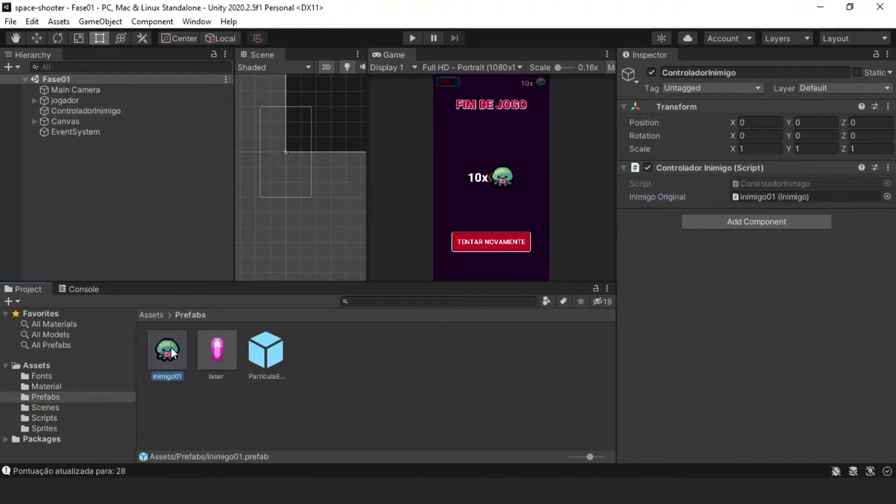
scroll(752, 201, down, 10)
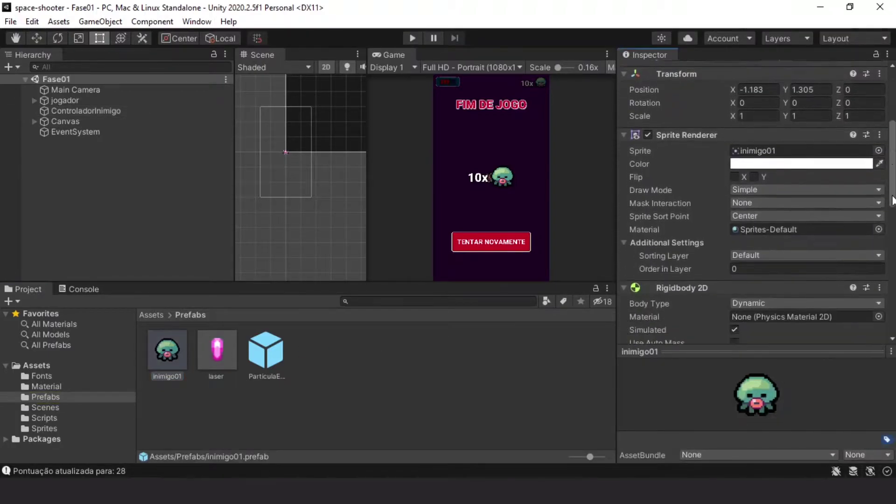
scroll(752, 200, down, 5)
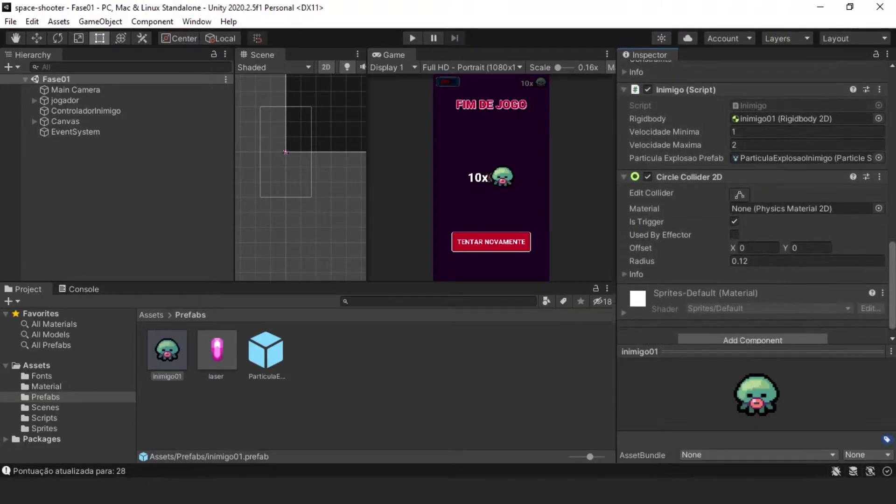
scroll(752, 201, up, 3)
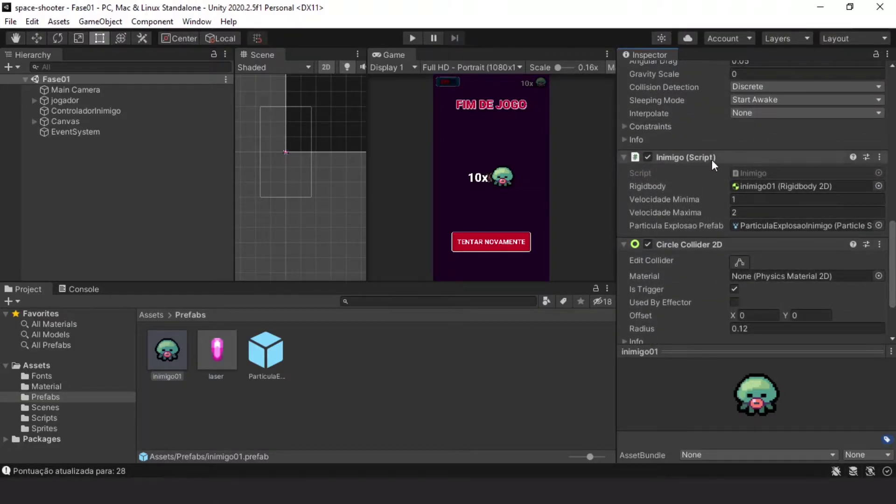
- Set inimigo01's Velocidade Minima to 2 and Velocidade Maxima to 4, then run the game
click(750, 202)
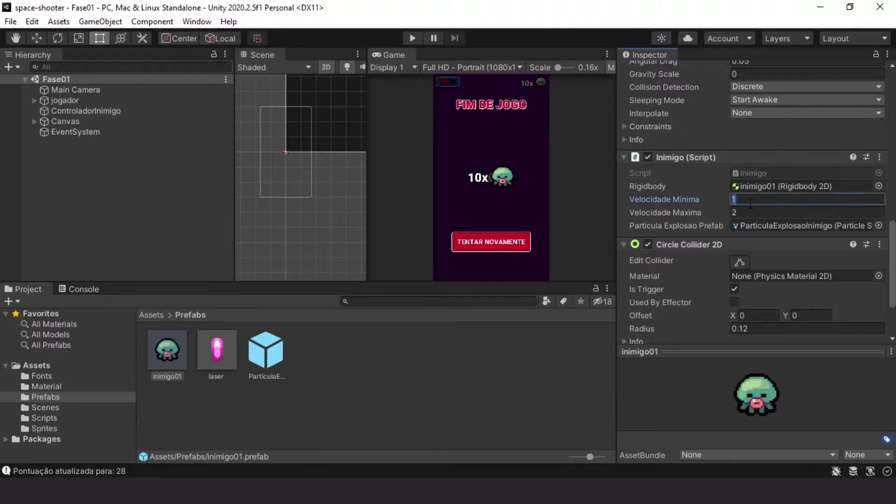
key(Tab)
click(752, 201)
text(2)
click(748, 212)
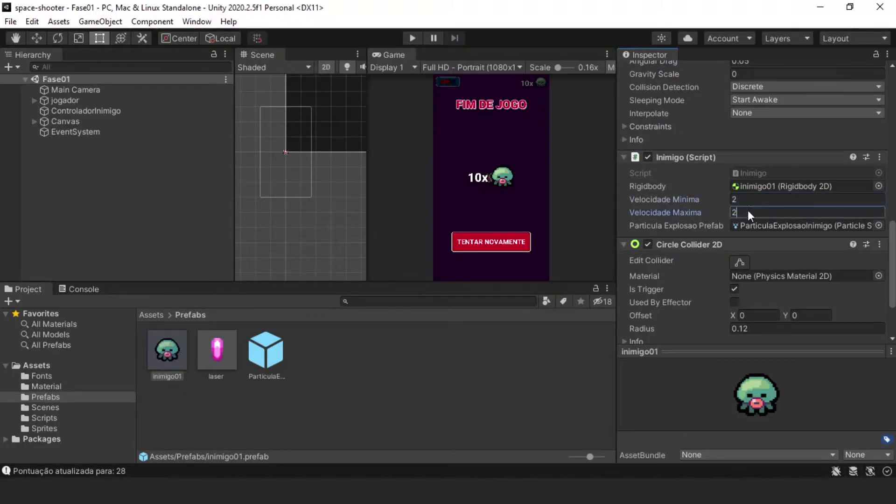
text(4)
click(413, 37)
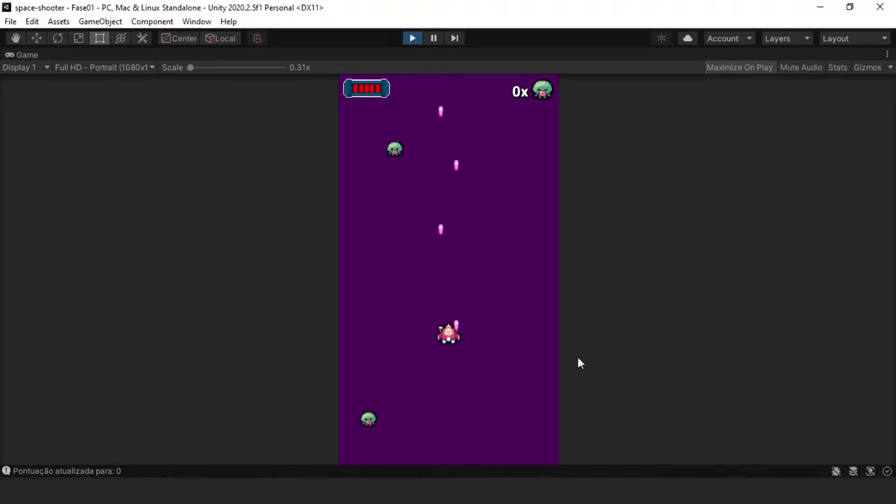
- Playtest the faster enemies, steering the ship left and right to shoot them
key(Down)
key(Left)
key(Right)
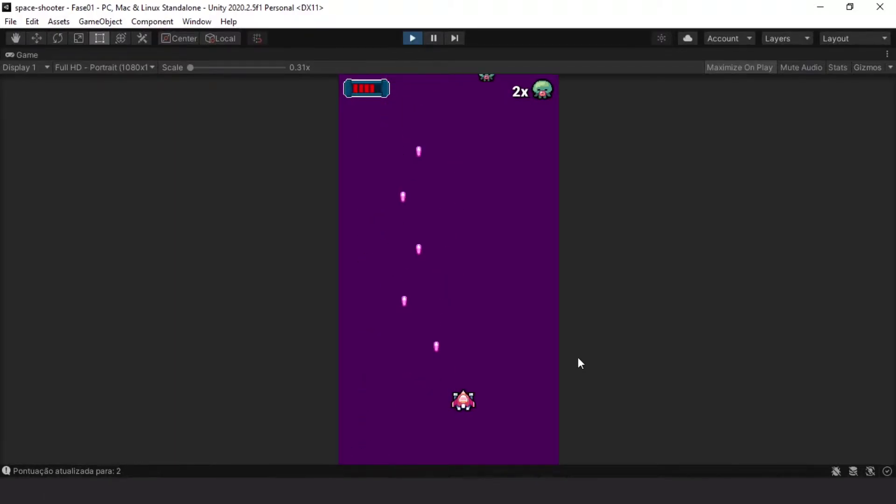
key(Right)
key(Left)
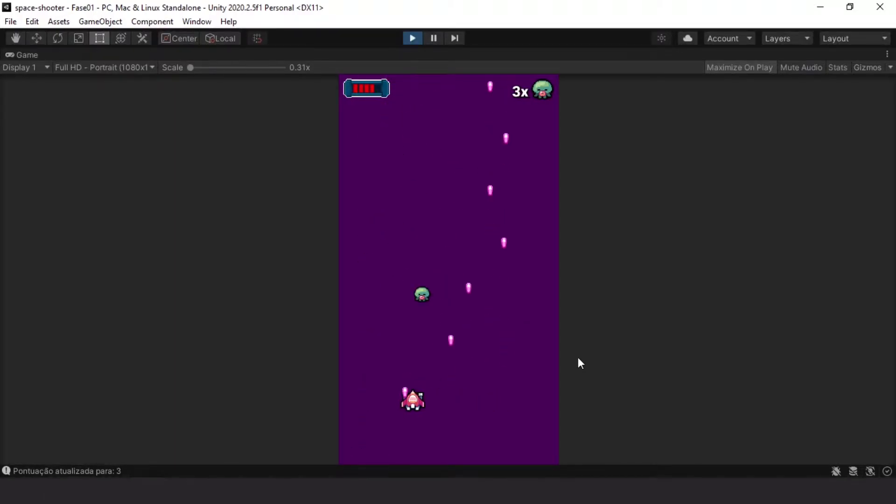
key(Right)
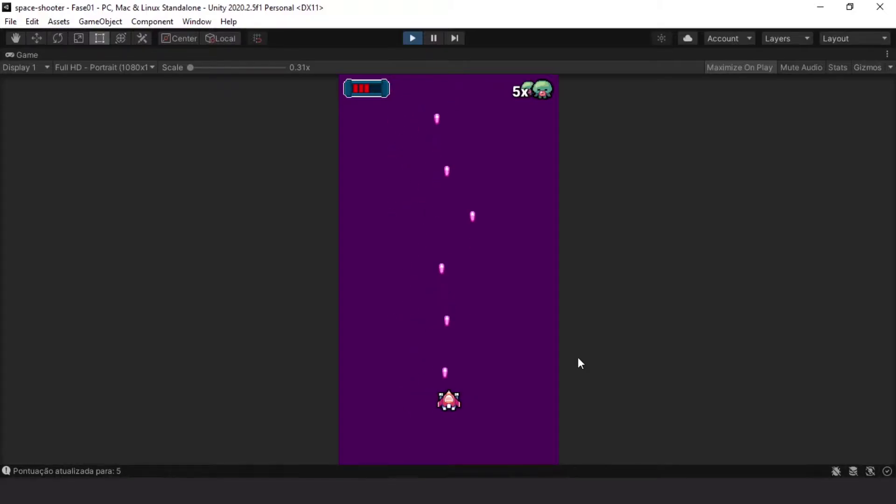
key(Right)
key(Left)
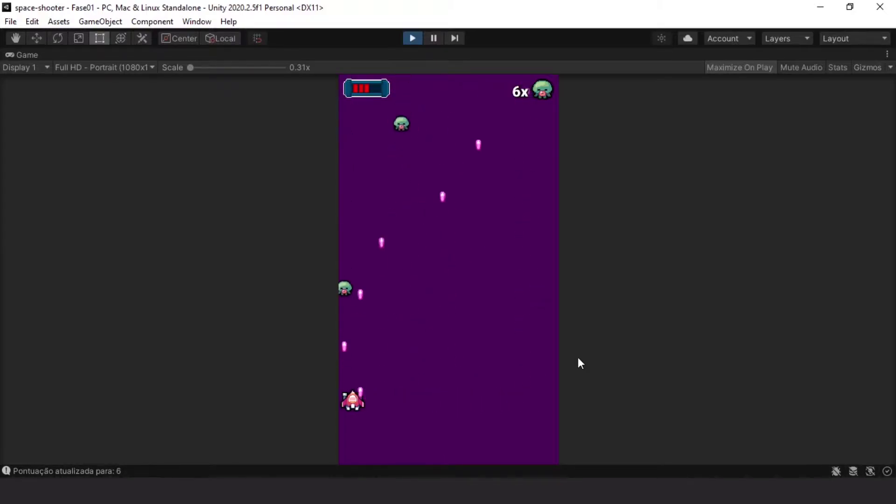
key(Right)
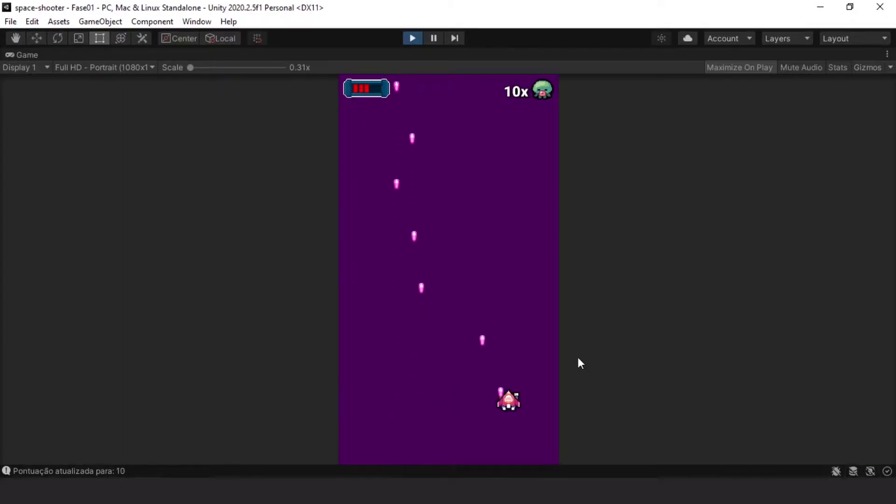
key(Left)
key(Right)
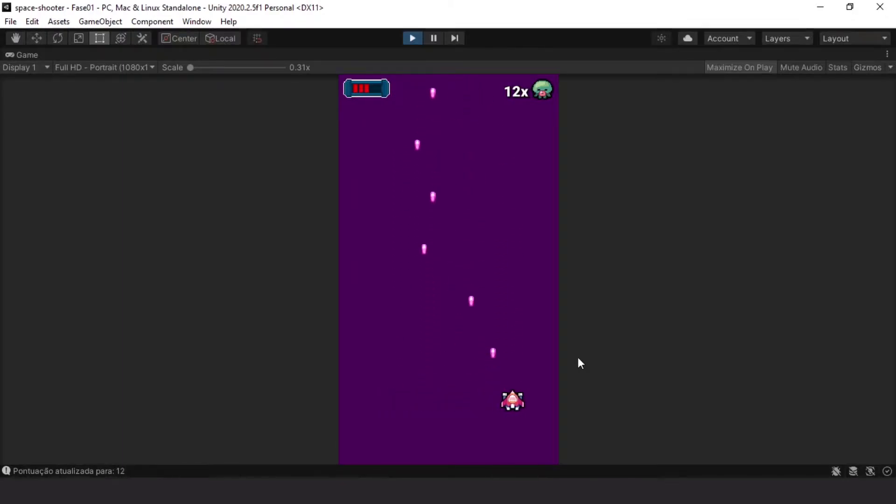
key(Left)
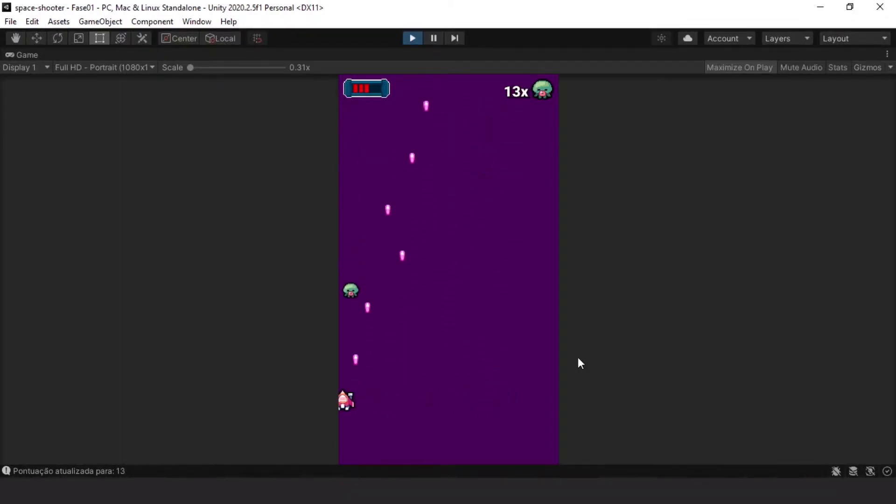
key(Right)
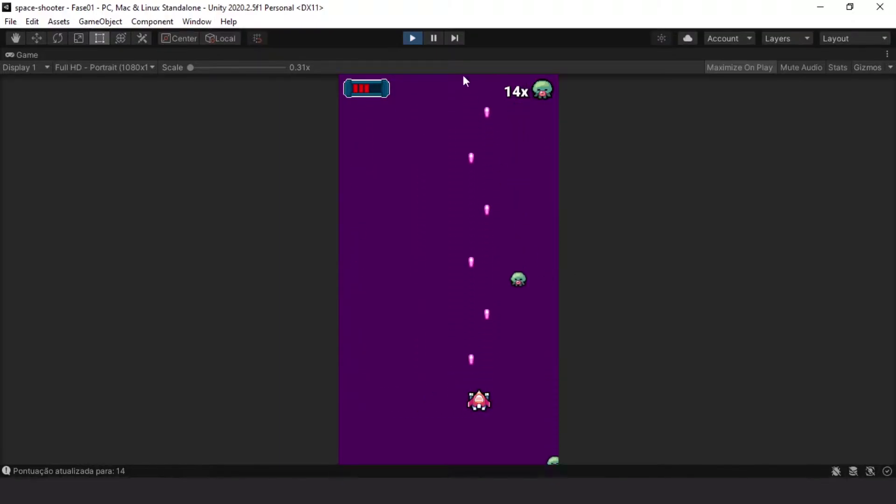
- Stop the game, change inimigo01's Velocidade Maxima to 3, and play again
click(412, 38)
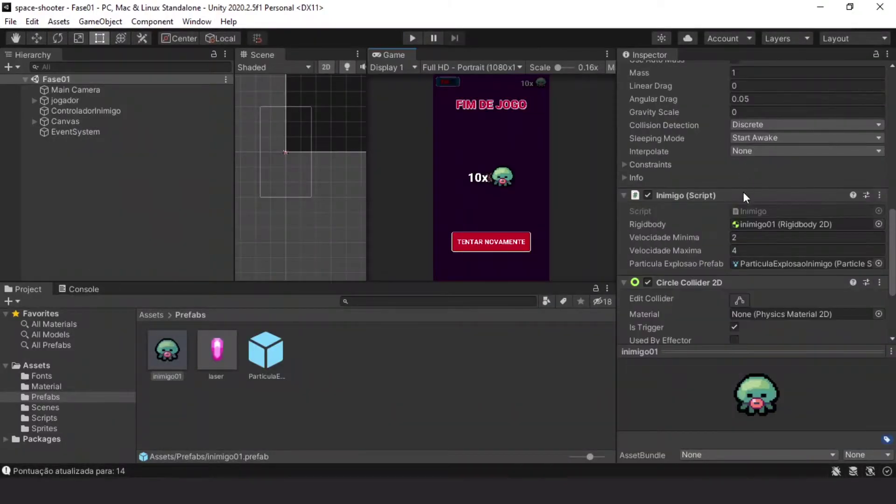
click(745, 250)
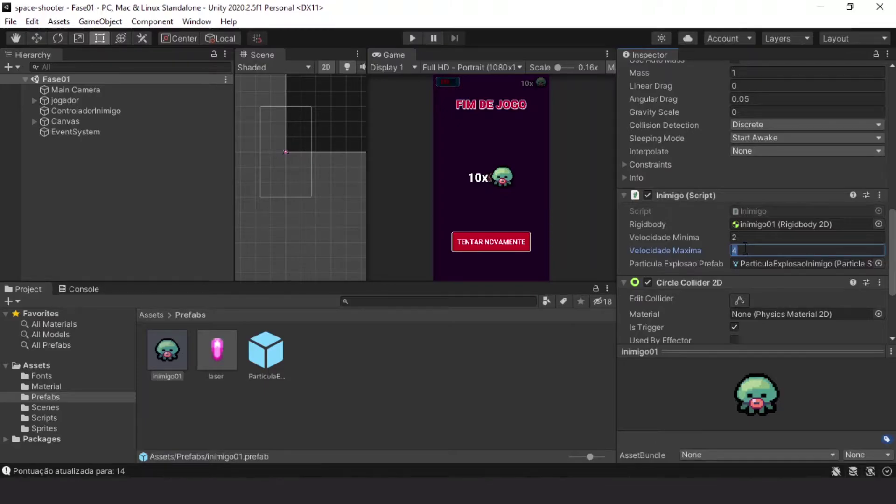
text(3)
click(413, 41)
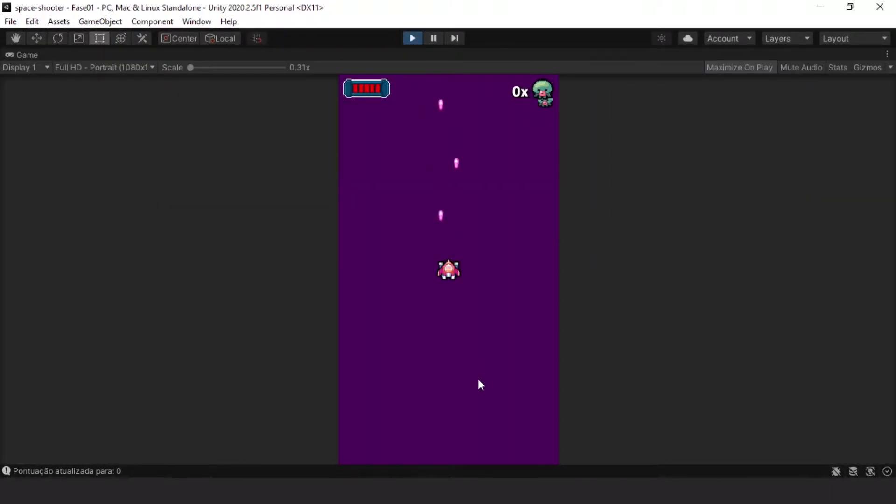
- Playtest the slower enemies, darting the ship around the field to dodge and shoot
key(Down)
key(Right)
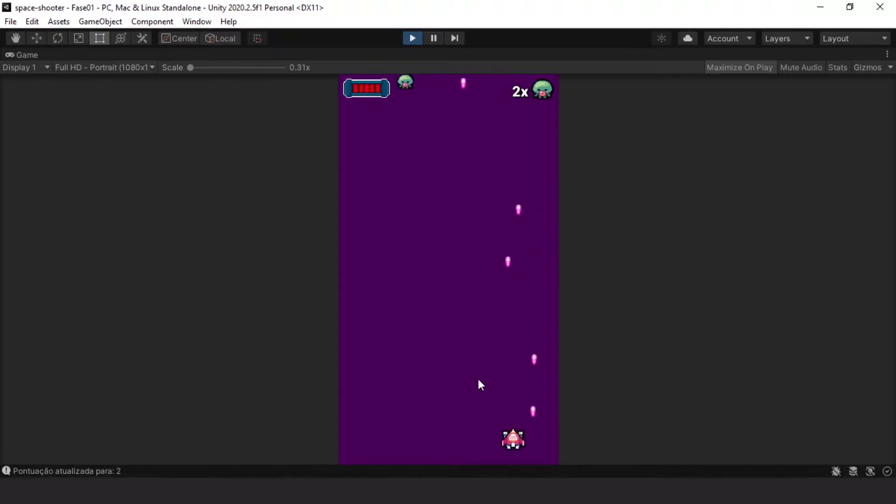
key(Left)
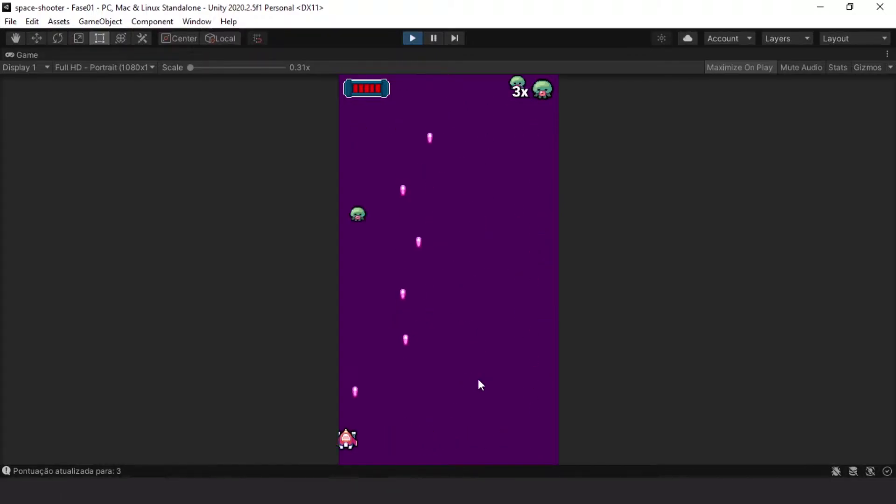
key(Right)
key(Left)
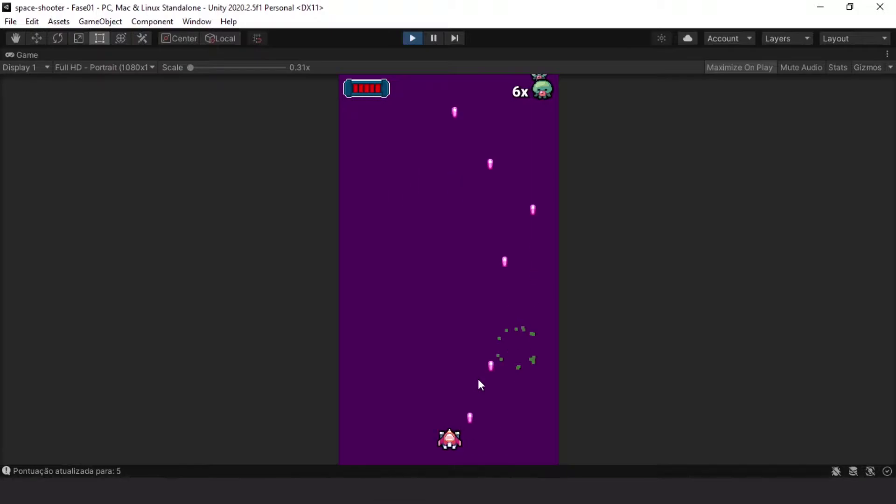
key(Left)
key(Right)
key(Left)
key(Up)
key(Right)
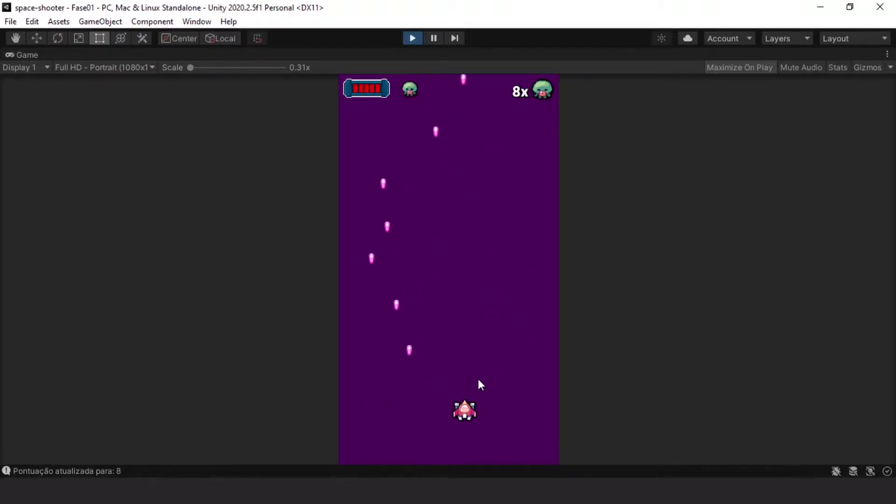
key(Up)
key(Left)
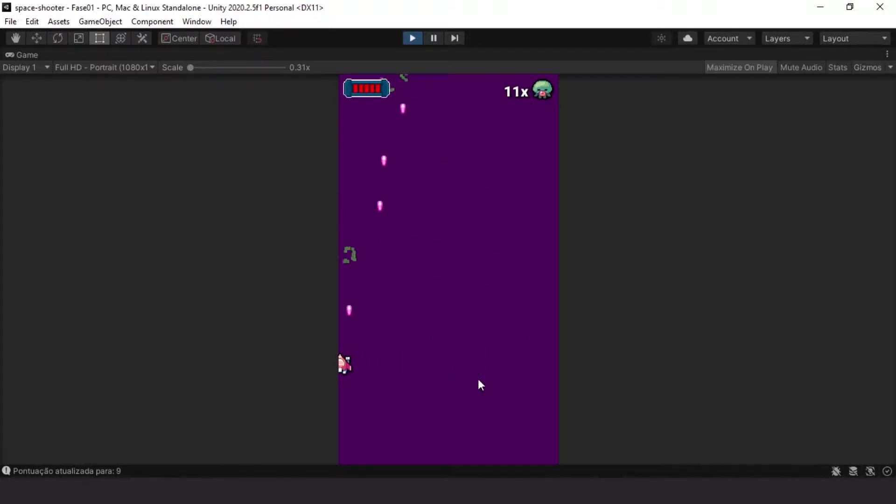
key(Right)
key(Left)
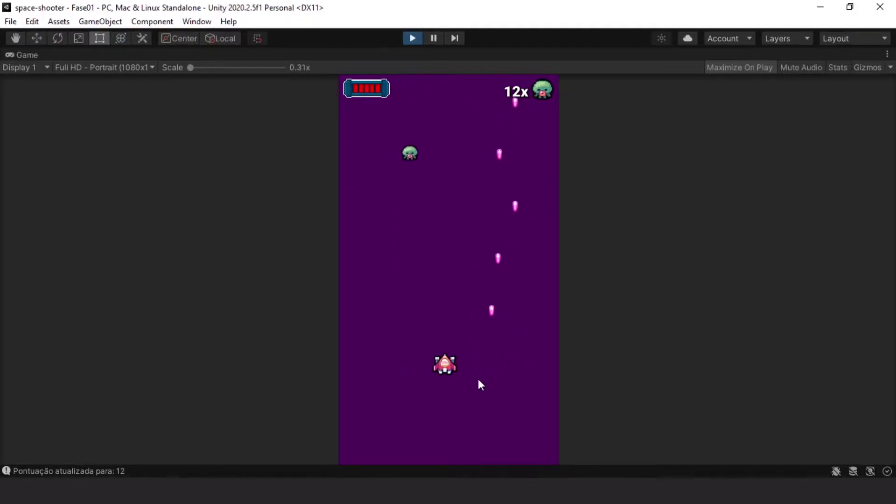
- Keep playing until game over at 22 kills, then stop the game and show the Sprites folder
key(Left)
key(Right)
key(Left)
key(Right)
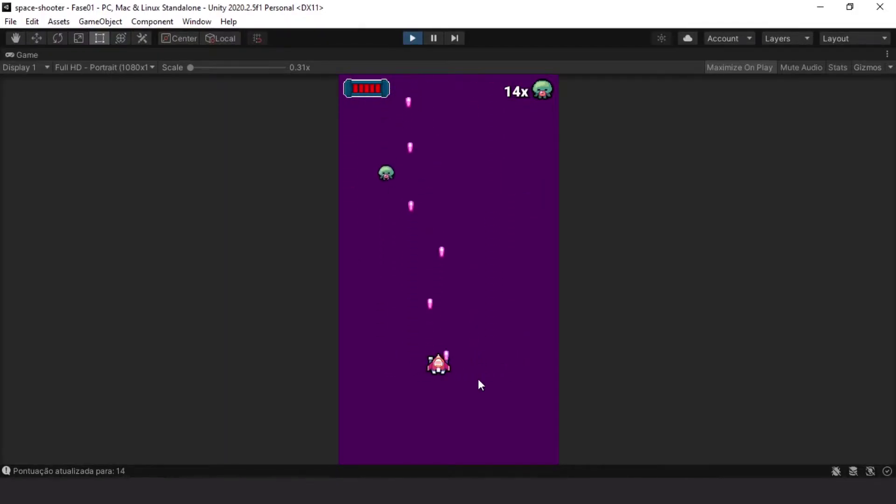
key(Left)
key(Right)
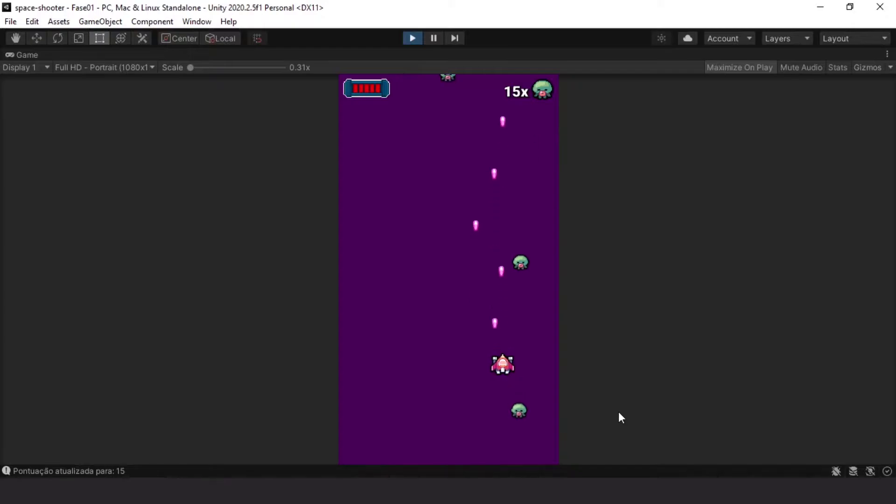
key(Left)
key(Right)
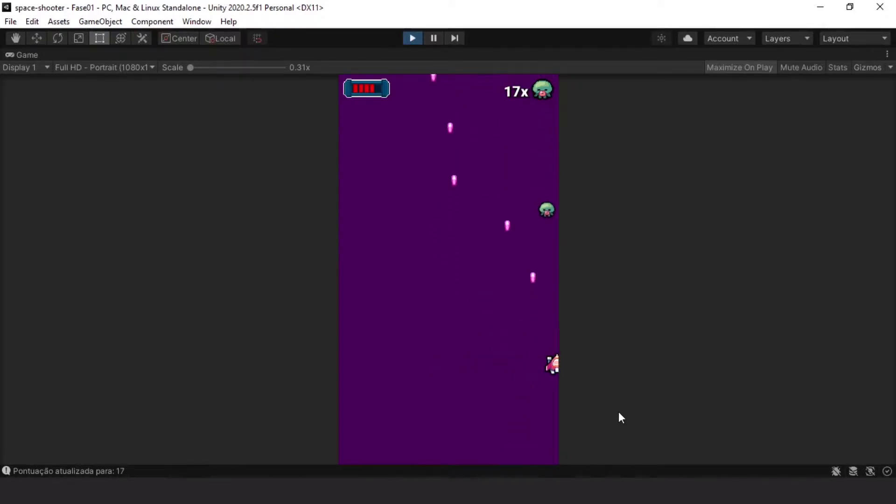
key(Left)
key(Right)
key(Left)
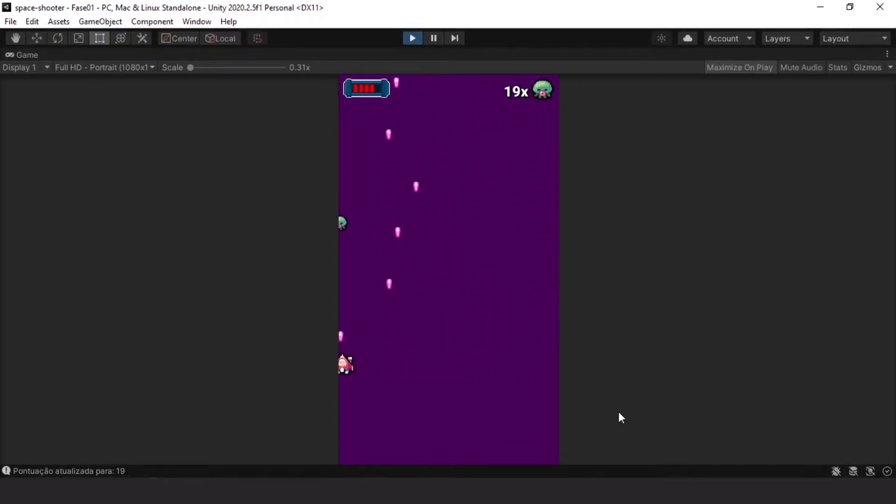
key(Right)
key(Right)
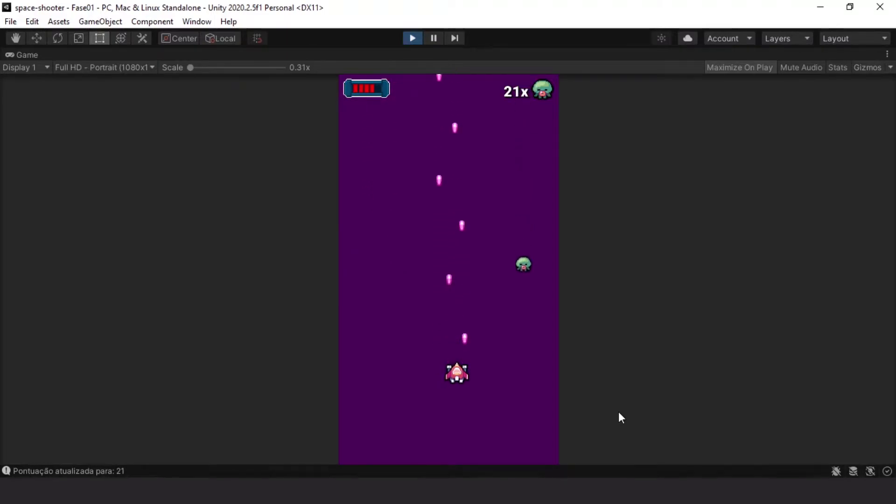
click(413, 37)
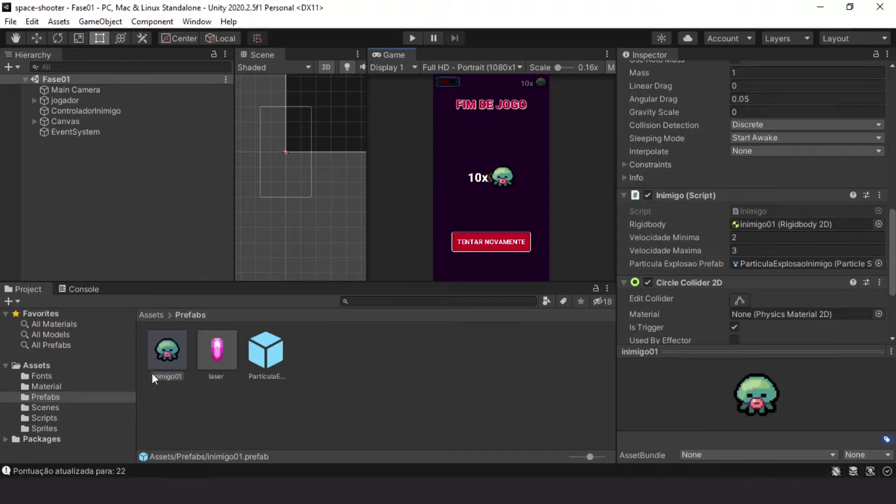
click(58, 429)
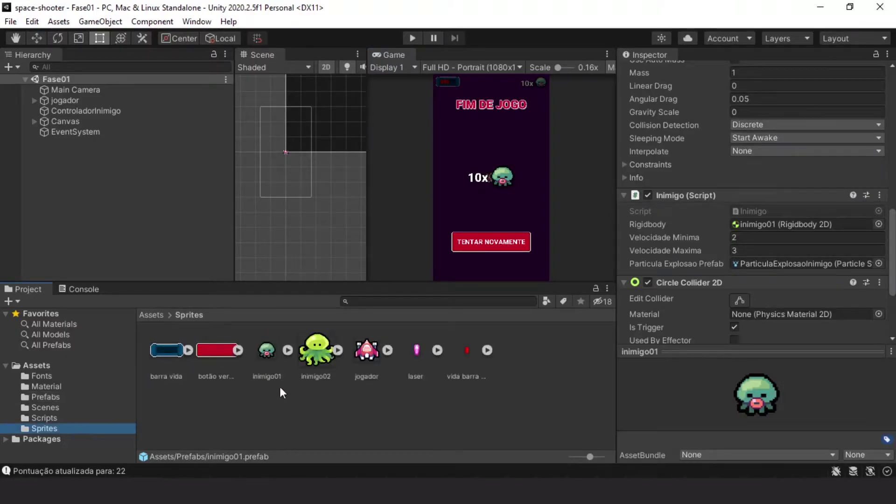
- Preview the larger inimigo02 sprite, then select the inimigo01 prefab in the Prefabs folder
click(316, 359)
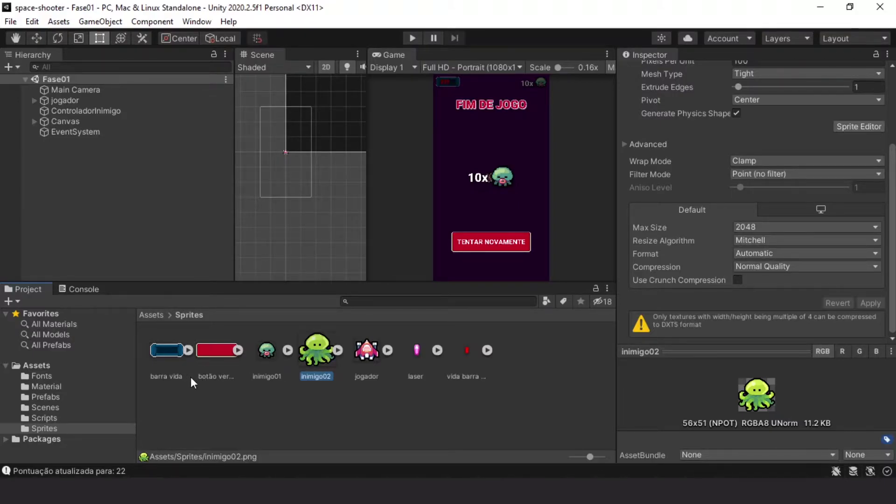
click(56, 397)
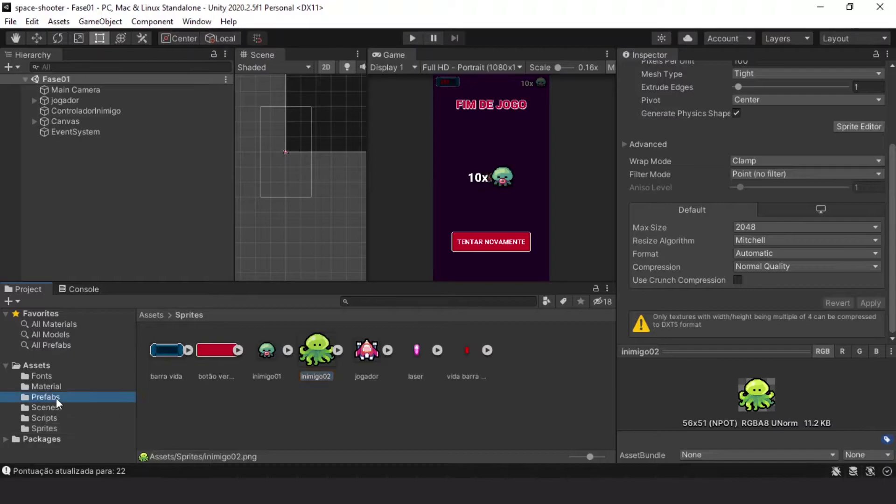
click(163, 363)
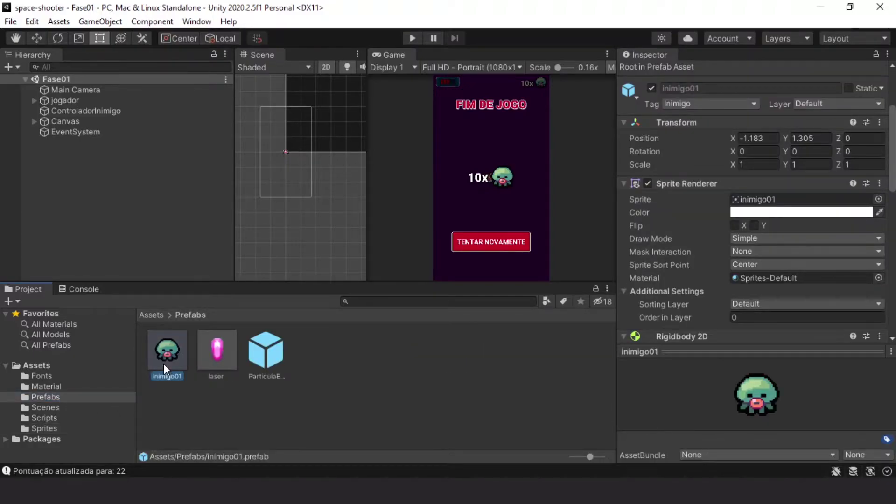
- Duplicate inimigo01 with Ctrl+D and name the copy inimigo02
key(ctrl+d)
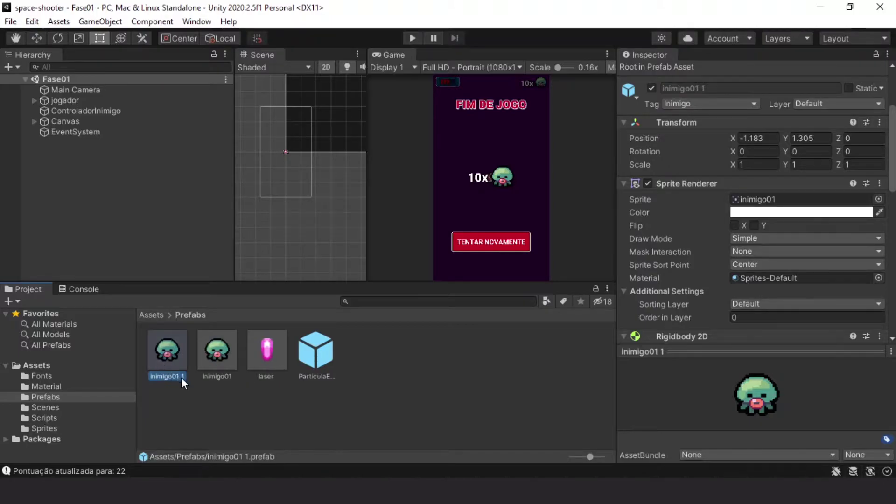
click(180, 365)
text(02)
key(Return)
click(164, 338)
click(214, 359)
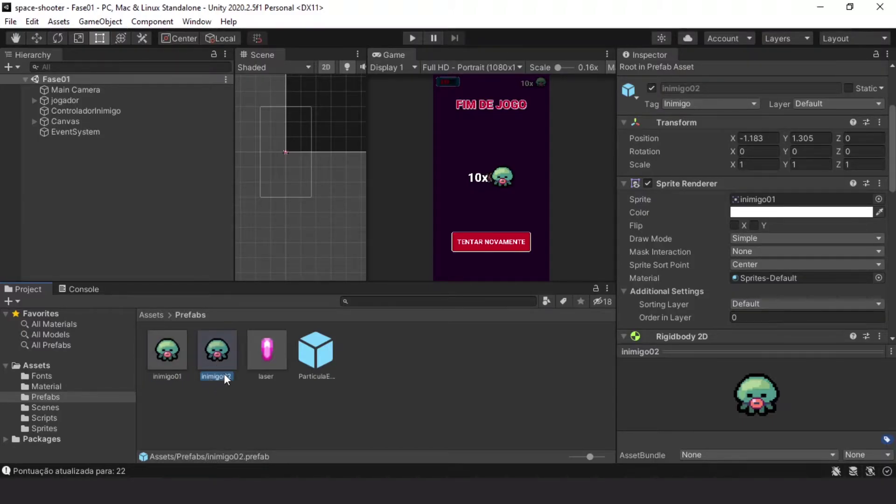
scroll(713, 276, up, 3)
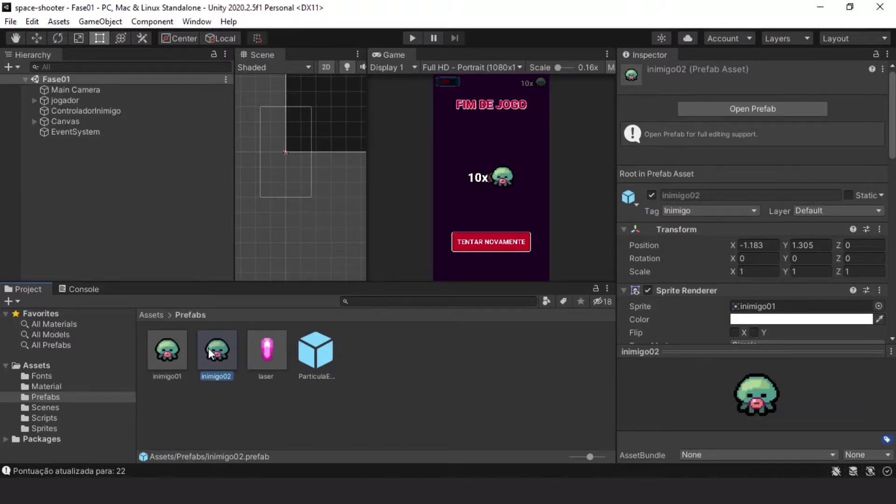
- Open the inimigo02 prefab and assign the green octopus inimigo02 sprite to its Sprite Renderer
click(718, 111)
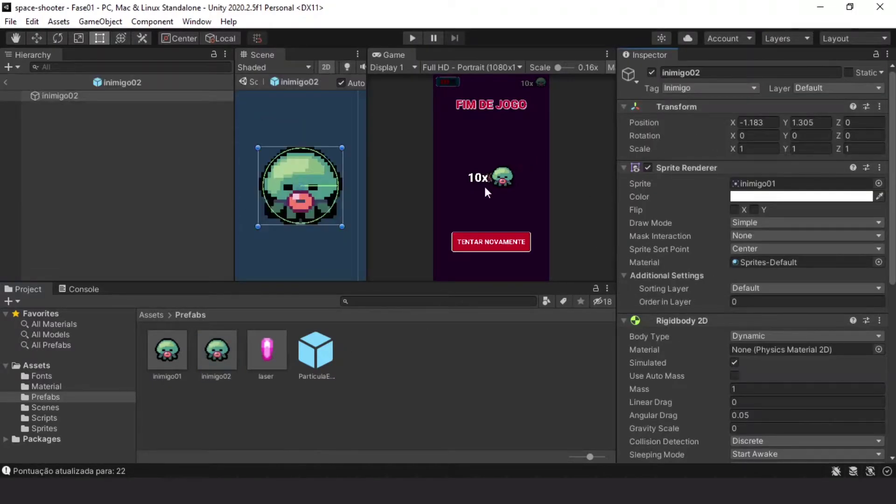
click(92, 97)
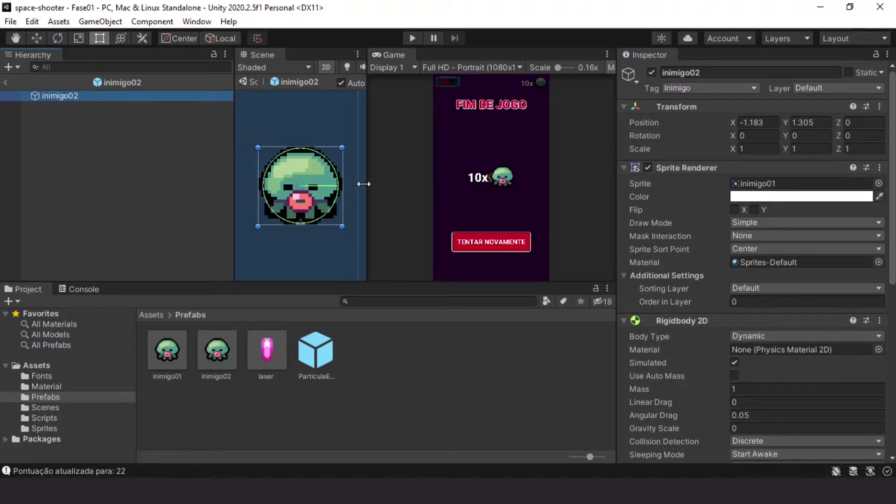
drag(367, 184, 476, 183)
scroll(374, 184, down, 2)
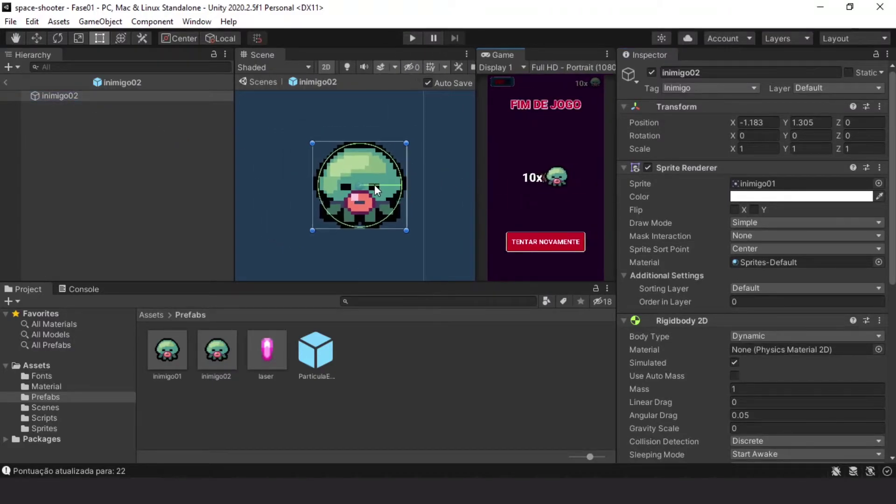
scroll(370, 181, down, 1)
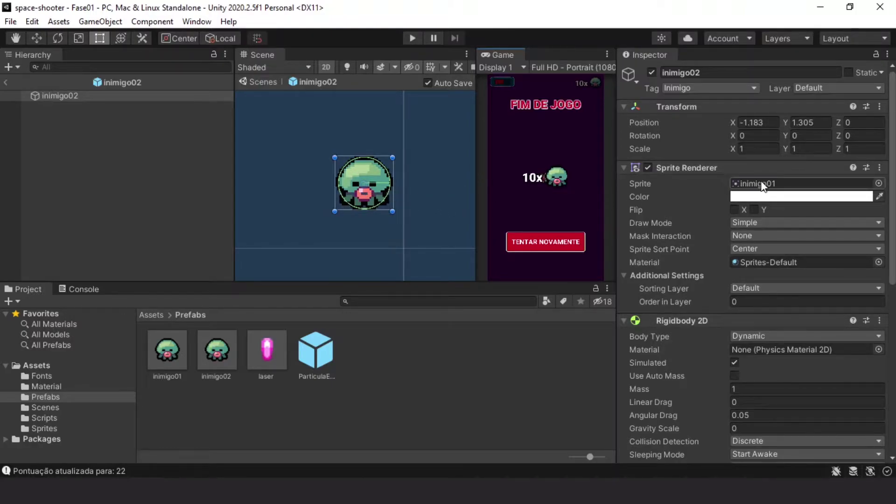
click(879, 183)
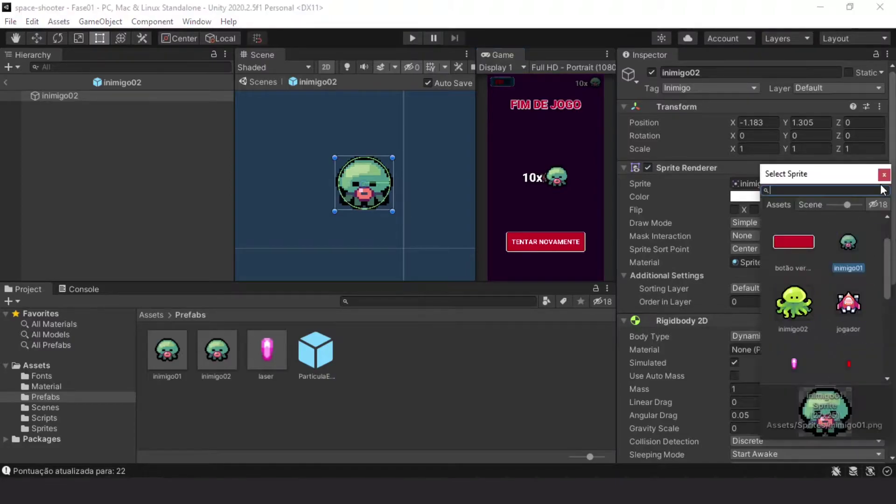
drag(847, 176, 583, 124)
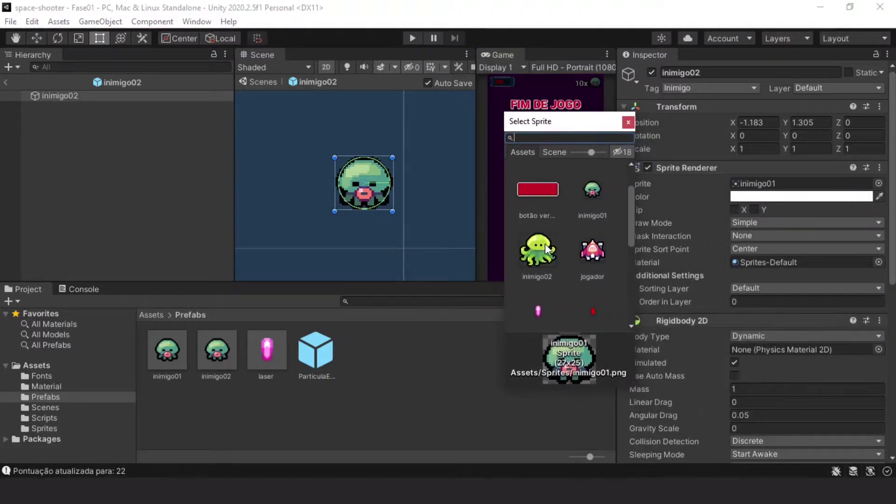
double_click(542, 250)
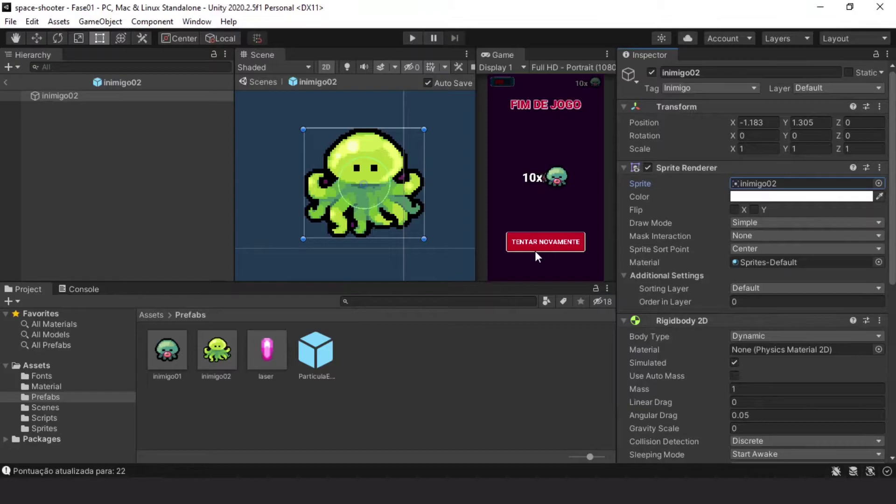
scroll(374, 202, up, 1)
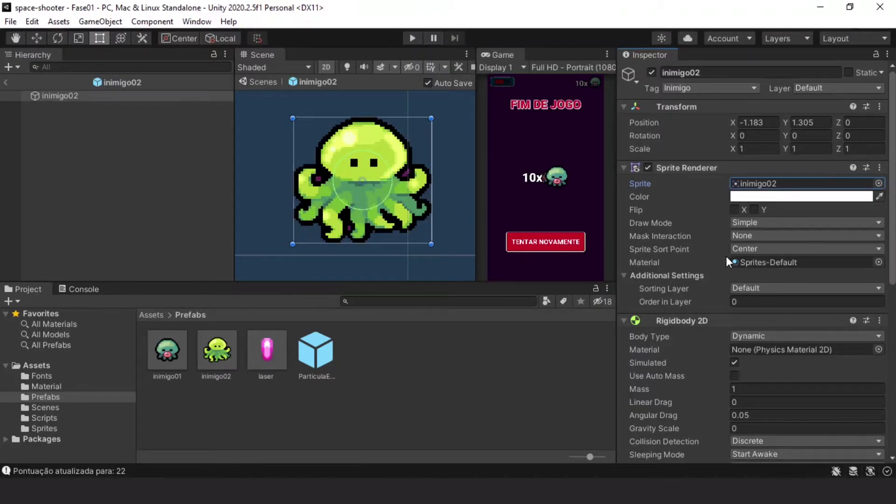
scroll(742, 303, down, 3)
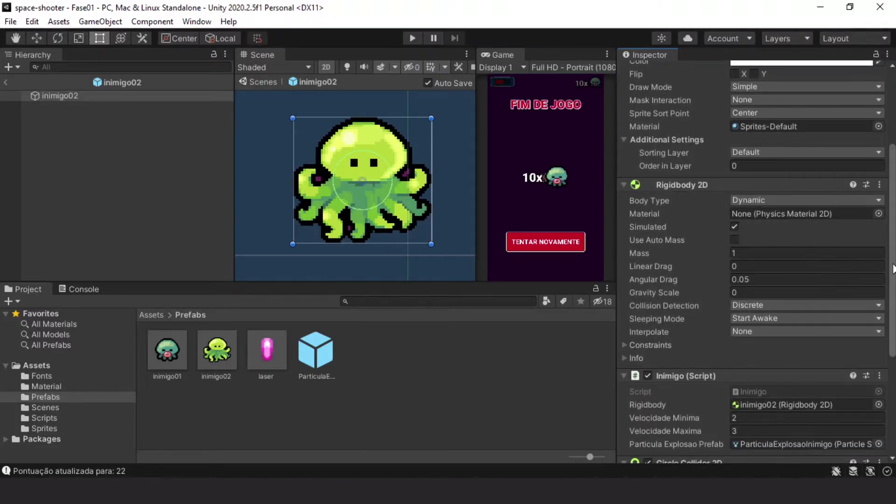
- Set the inimigo02 Circle Collider 2D radius to 0.22
drag(892, 268, 893, 366)
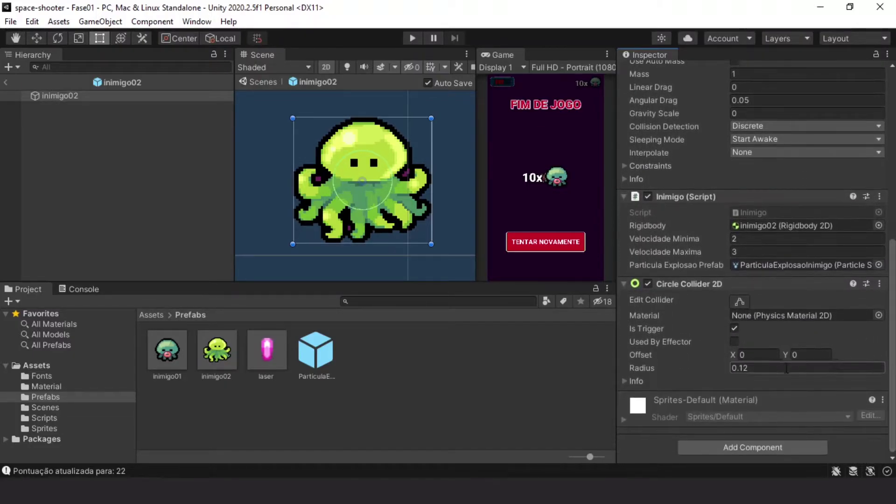
click(725, 366)
drag(726, 366, 730, 366)
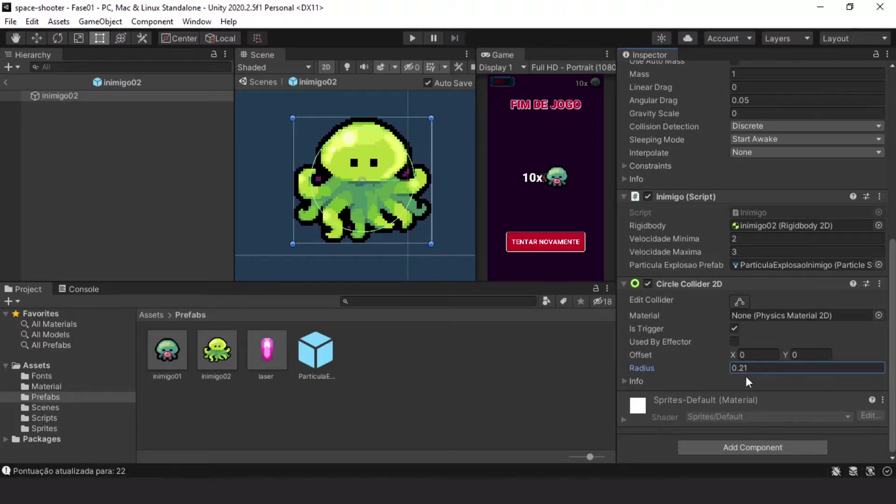
text(2)
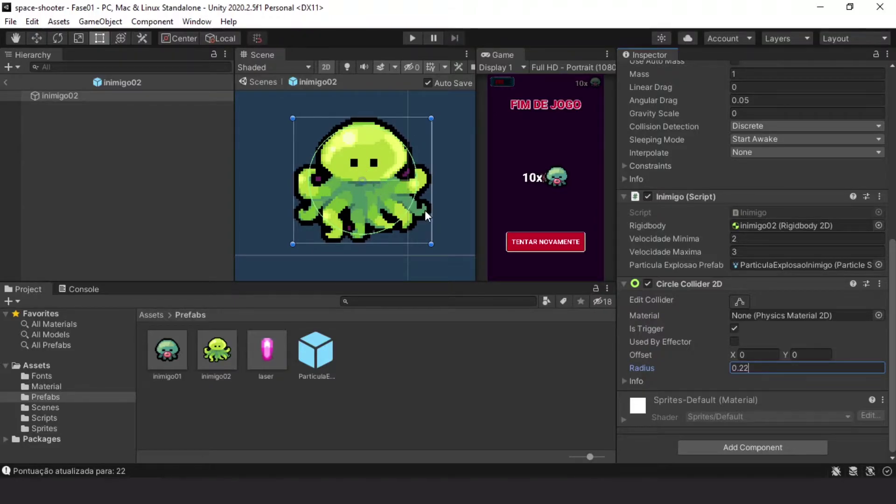
- Check the enemy script's Rigidbody 2D and ParticulaExplosaoInimigo explosion prefab references
click(759, 262)
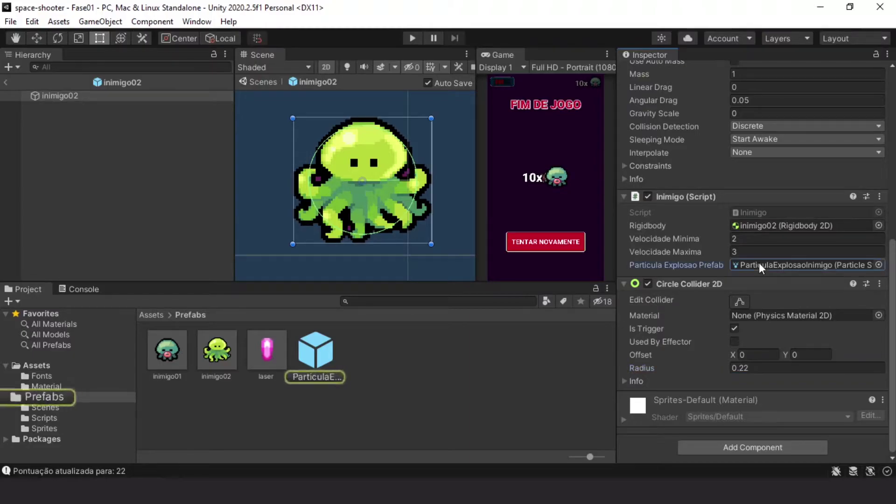
click(759, 228)
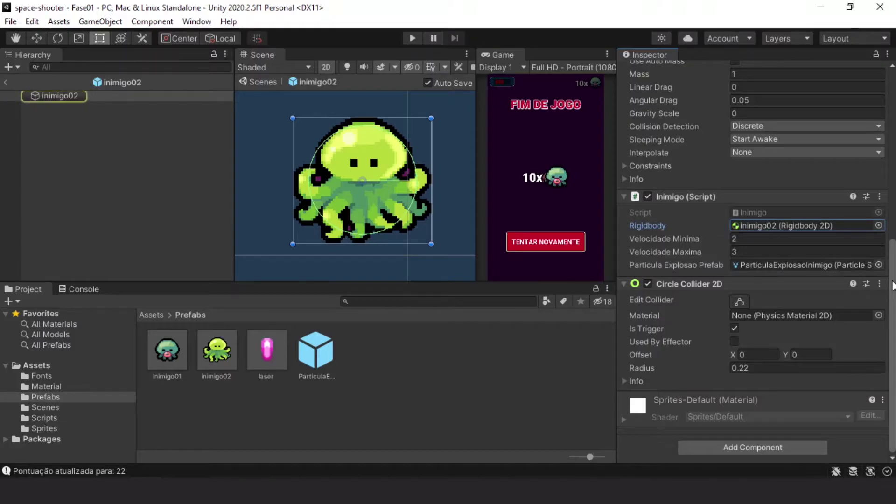
drag(893, 285, 892, 251)
scroll(858, 238, up, 2)
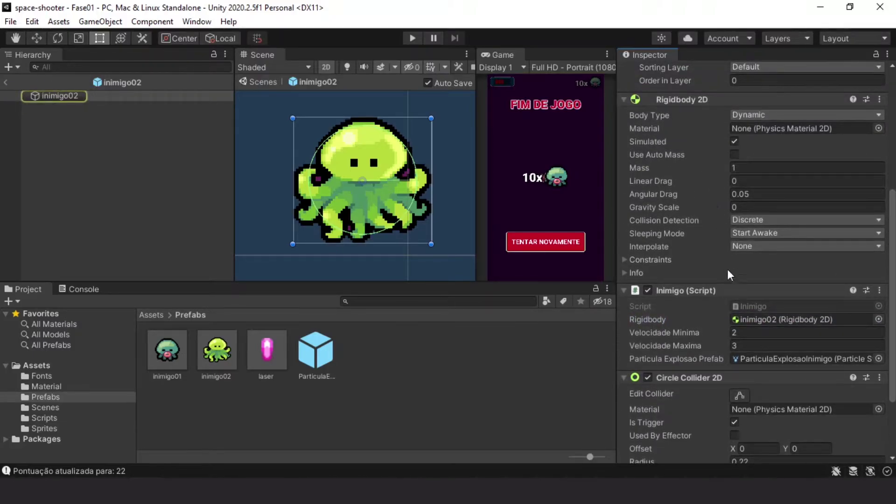
click(756, 359)
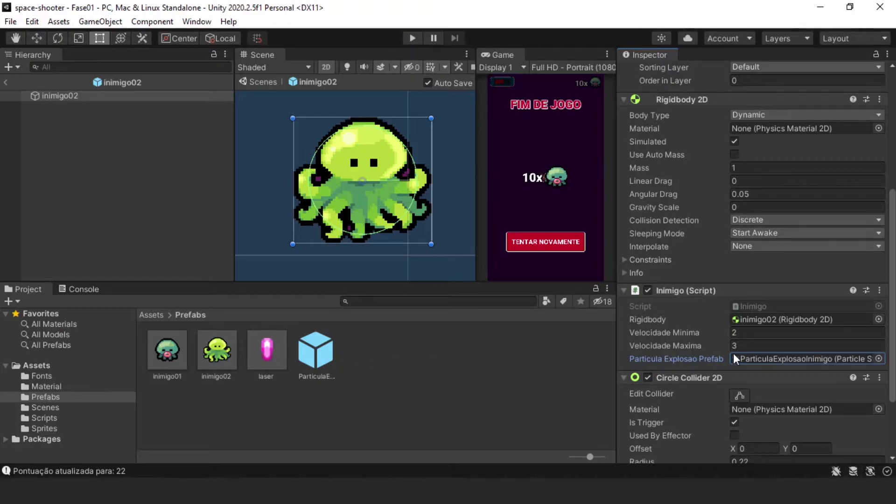
- Rename the ParticulaExplosaoInimigo prefab to ParticulaExplosaoInimigo01
click(504, 380)
click(323, 363)
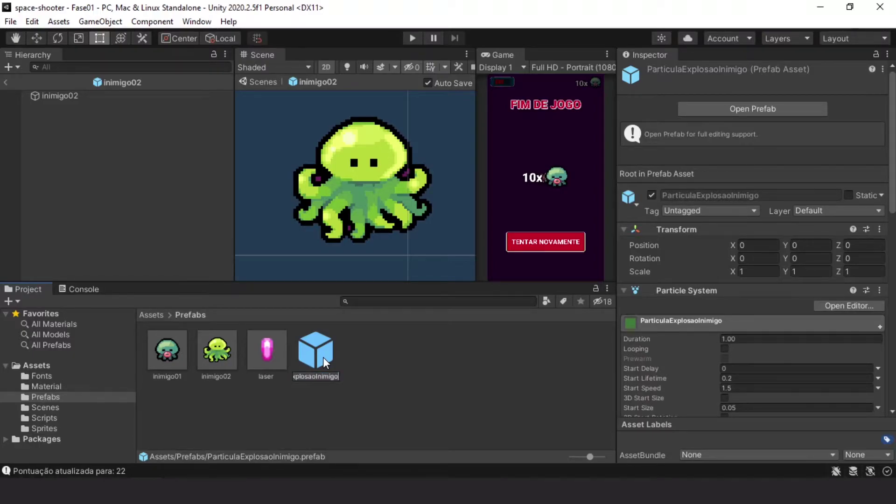
text(01)
key(Return)
- Duplicate ParticulaExplosaoInimigo01 and name the copy ParticulaExplosaoInimigo02
click(346, 357)
click(304, 349)
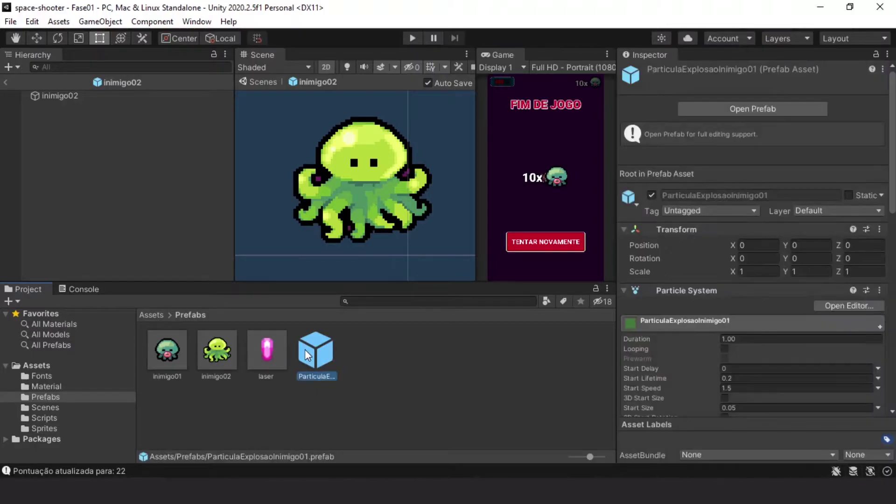
key(ctrl+d)
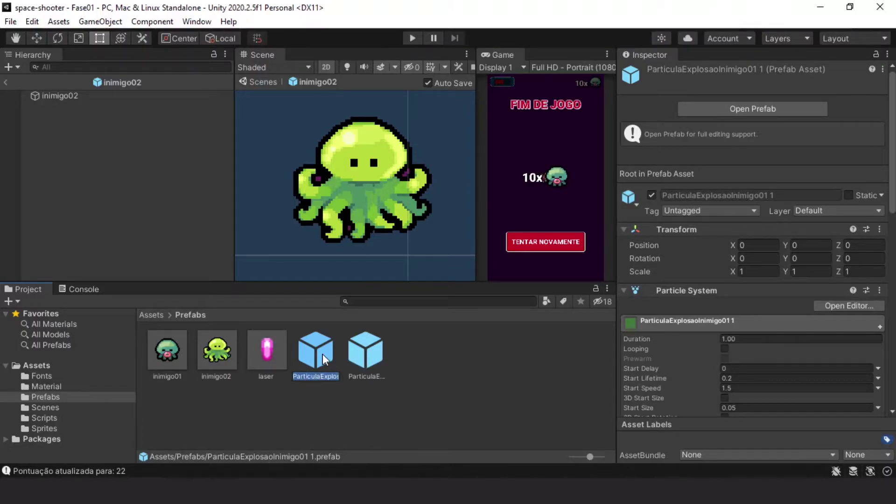
key(BackSpace)
text(2)
key(Return)
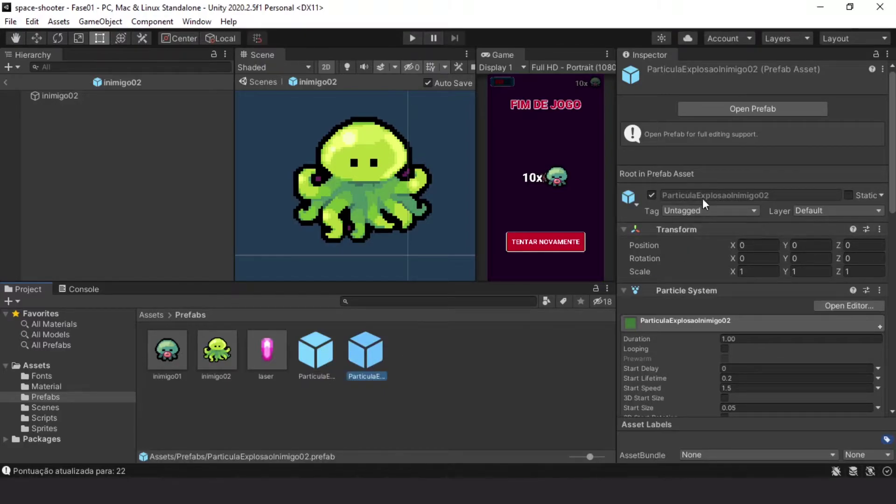
- Open the ParticulaExplosaoInimigo02 prefab and frame its explosion particle preview in the scene
click(724, 112)
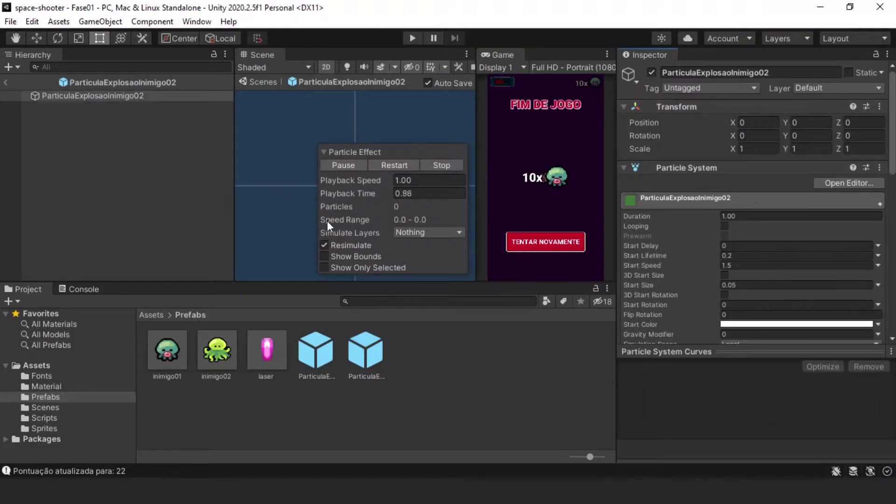
key(q)
key(t)
drag(260, 219, 136, 186)
click(340, 165)
scroll(194, 181, up, 2)
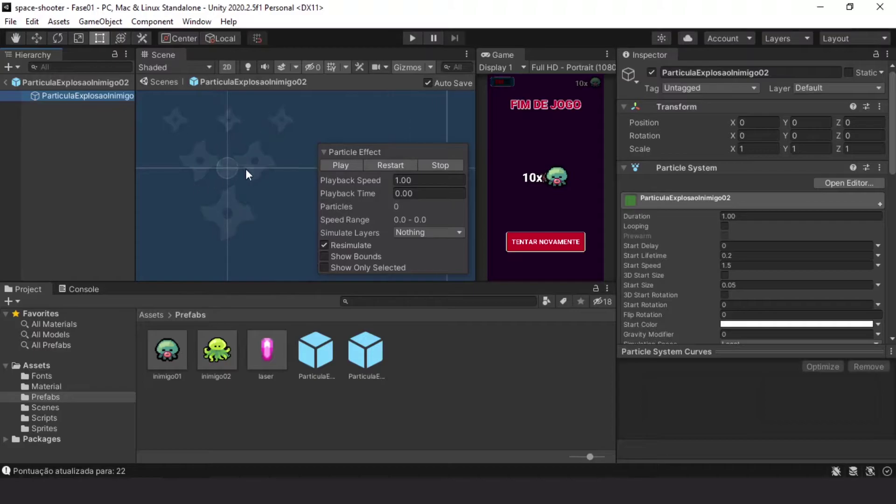
middle_drag(248, 192, 200, 220)
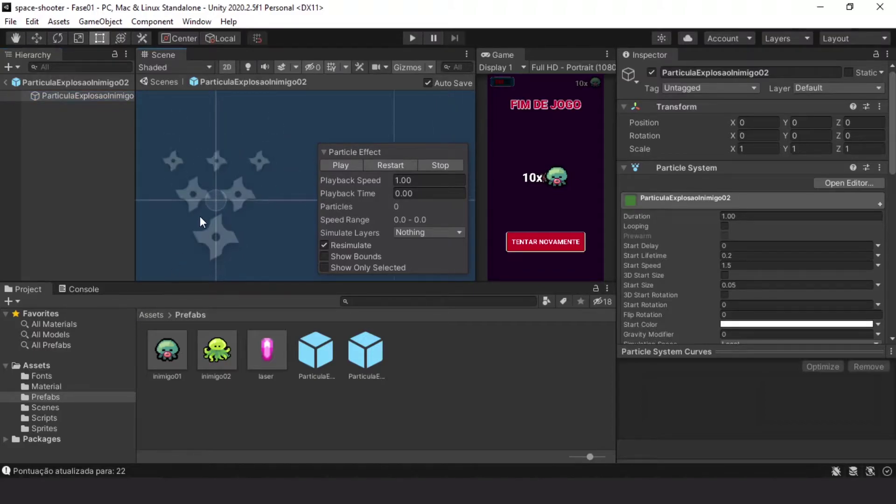
- Expand the Particle System's Renderer module and ping its Partícula Explosão Inimigo material
click(51, 427)
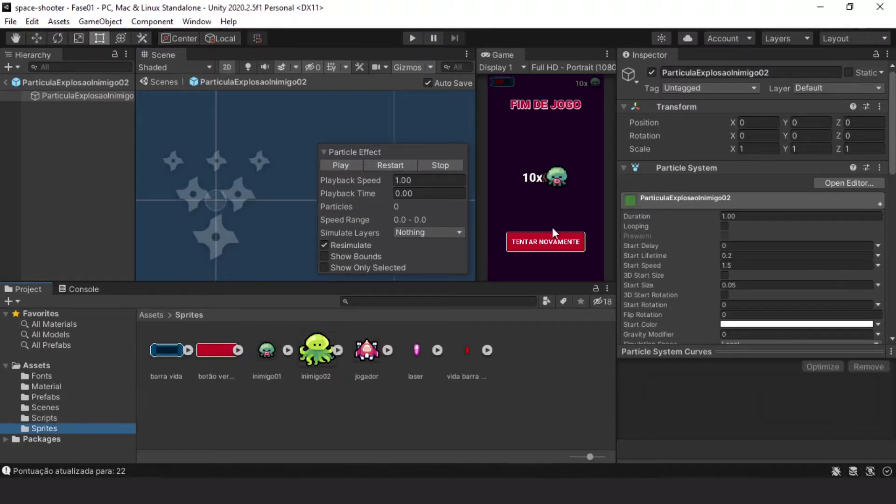
scroll(852, 182, down, 10)
scroll(845, 183, down, 3)
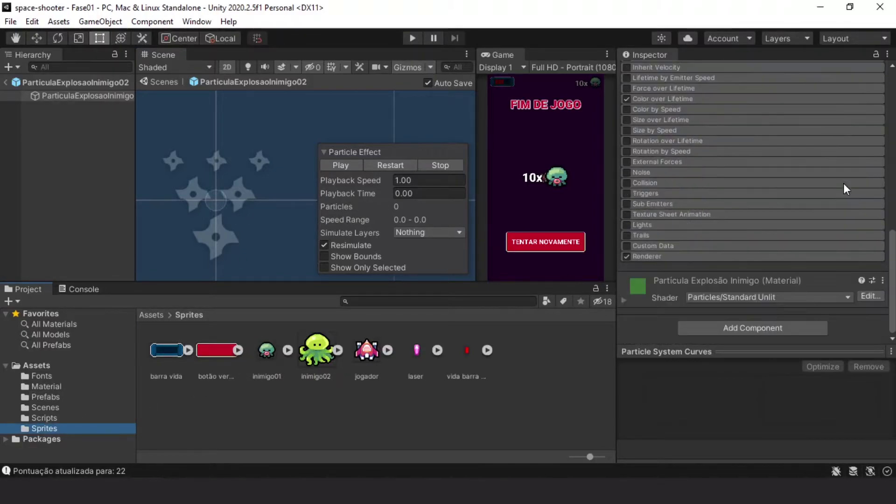
click(681, 256)
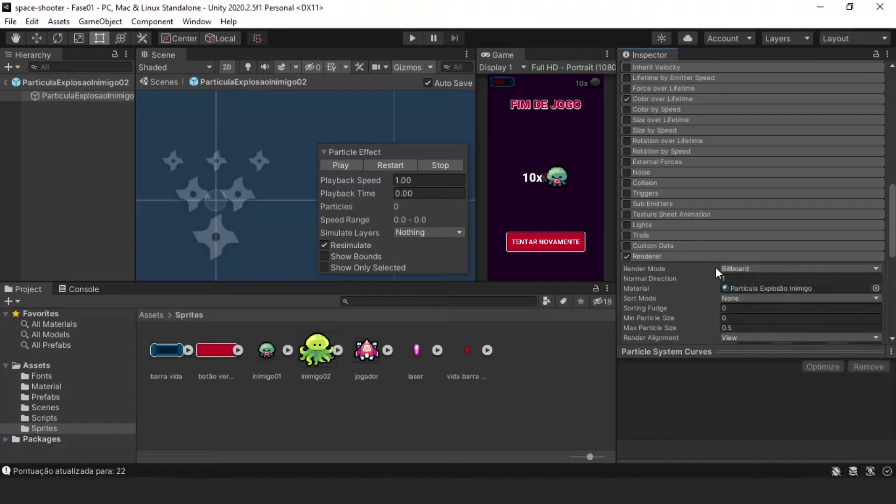
click(736, 289)
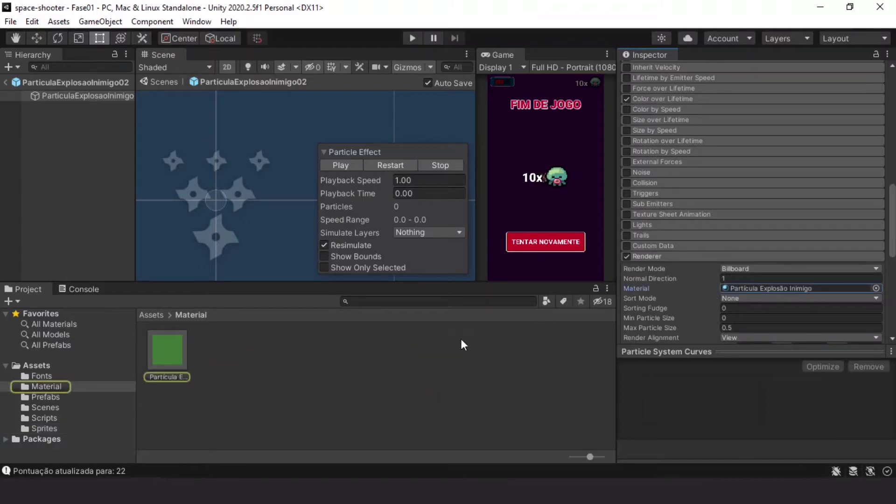
- Rename the explosion material to Partícula Explosão Inimigo01 and duplicate it as Partícula Explosão Inimigo02
click(179, 362)
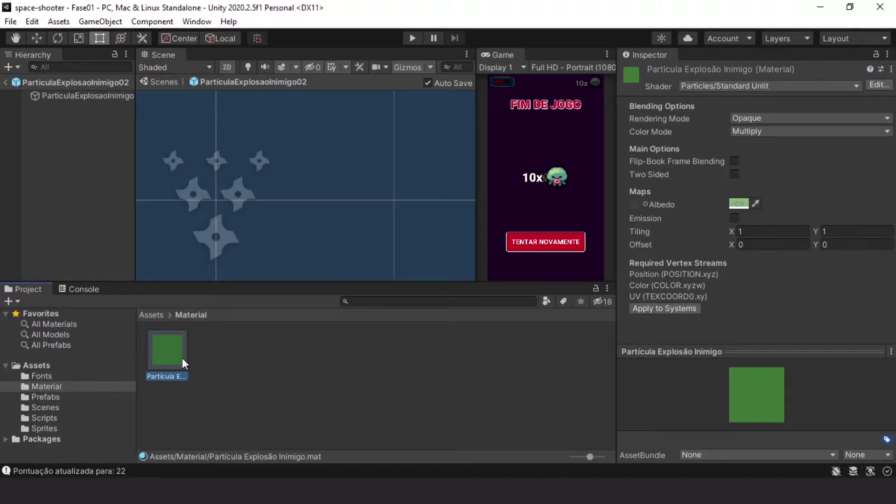
key(F2)
text(01)
key(Return)
key(ctrl+d)
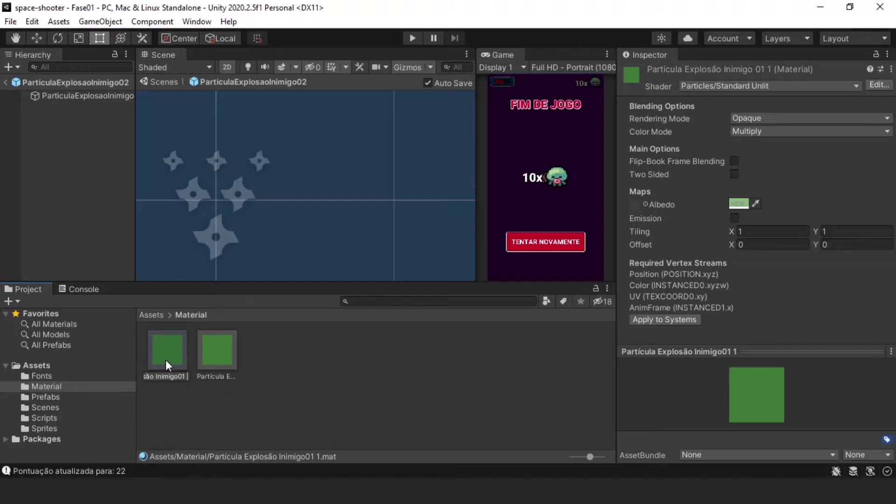
text(2)
key(Return)
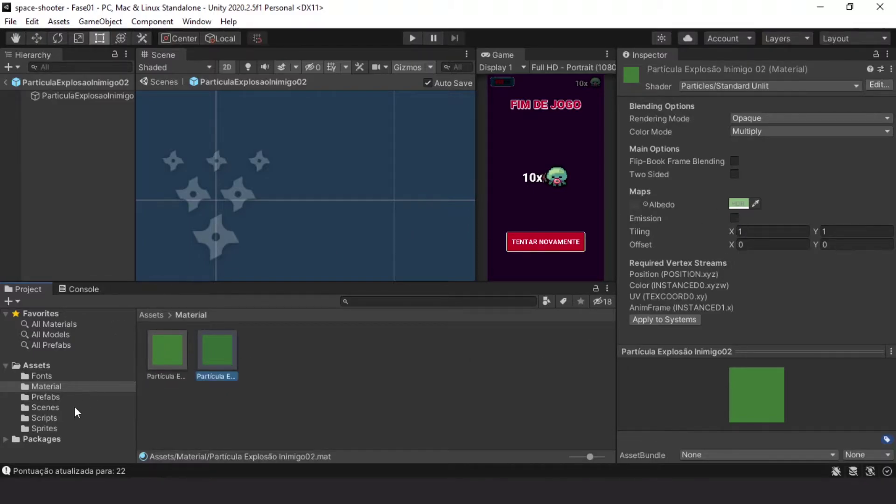
- Set the Inimigo02 material's Albedo to the light green sampled from the inimigo02 sprite
click(51, 427)
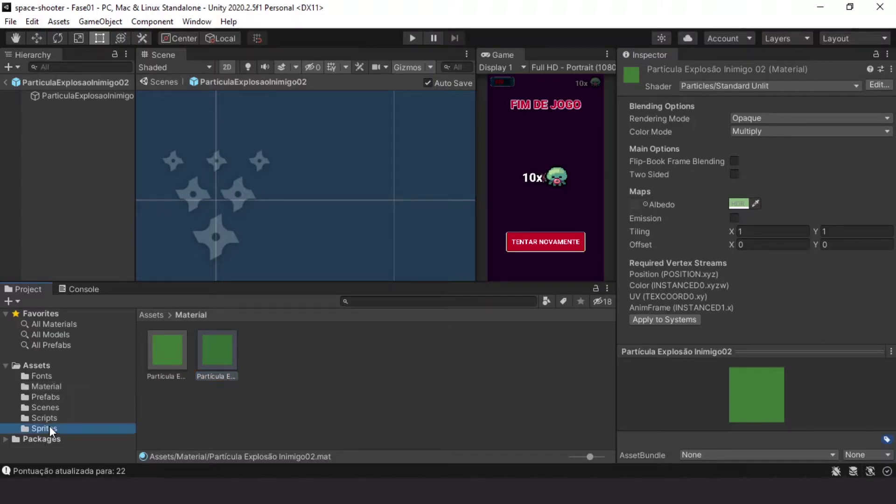
click(755, 202)
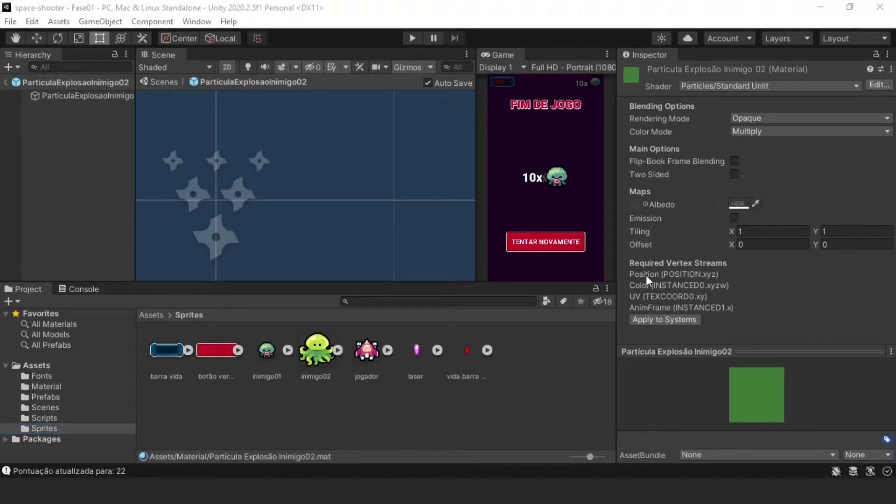
click(322, 345)
click(327, 347)
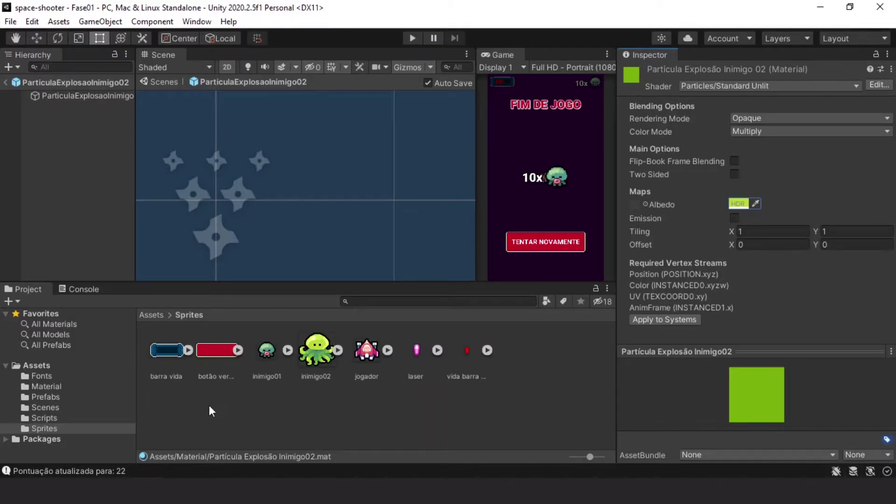
- Compare the green and light-green explosion materials, then open the Prefabs folder
click(60, 386)
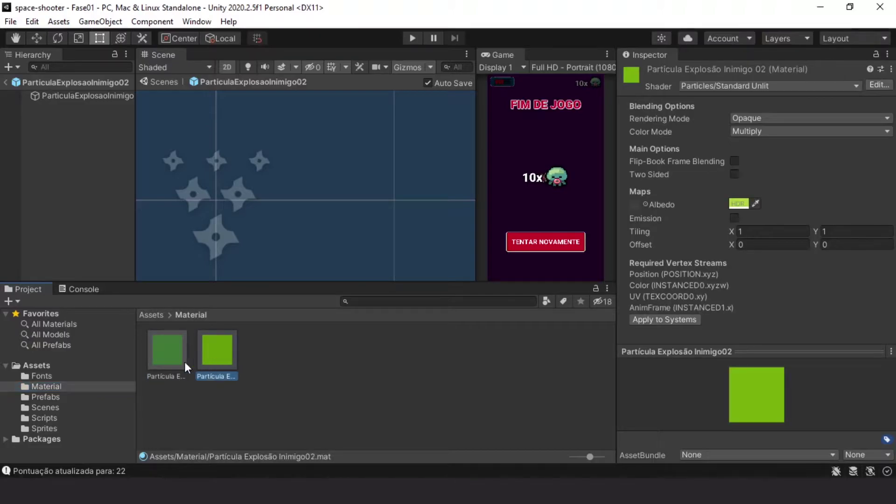
click(184, 363)
click(217, 354)
click(177, 355)
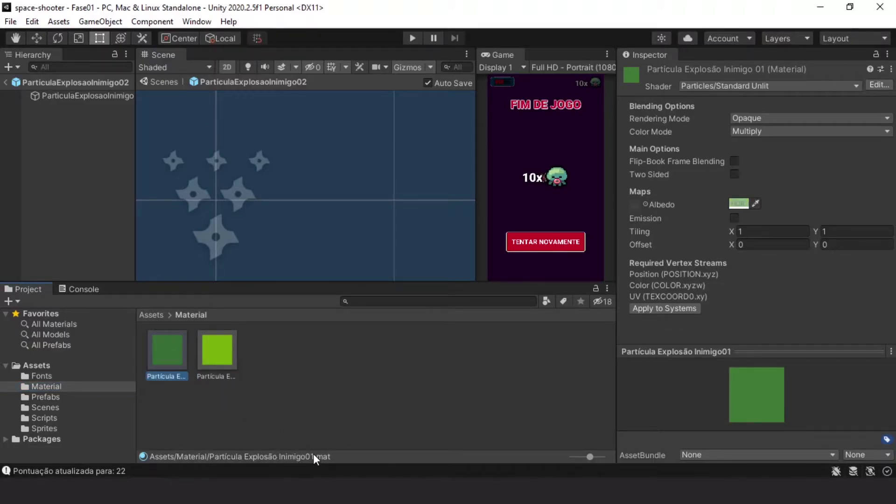
click(225, 360)
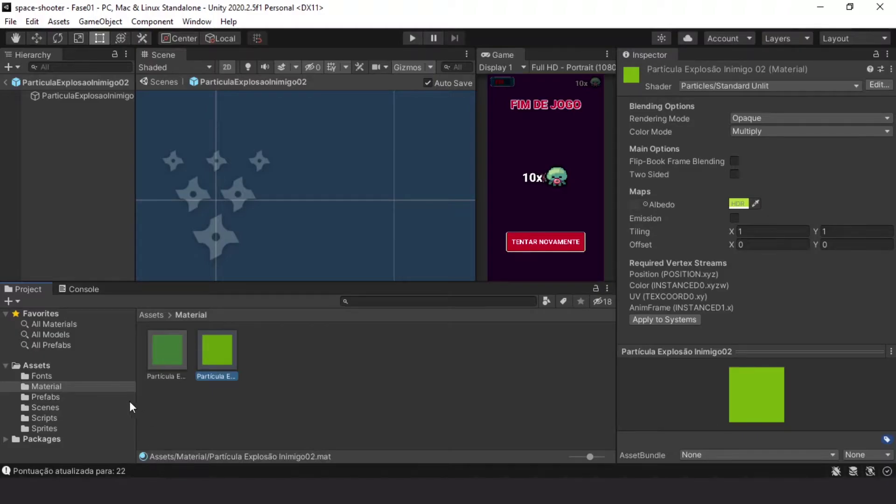
click(66, 399)
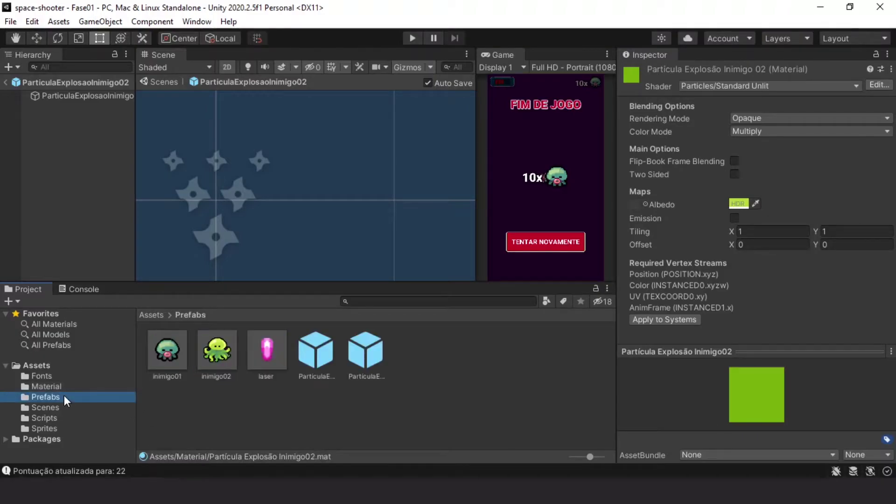
- Assign the Partícula Explosão Inimigo02 material in ParticulaExplosaoInimigo02's Renderer module
click(374, 359)
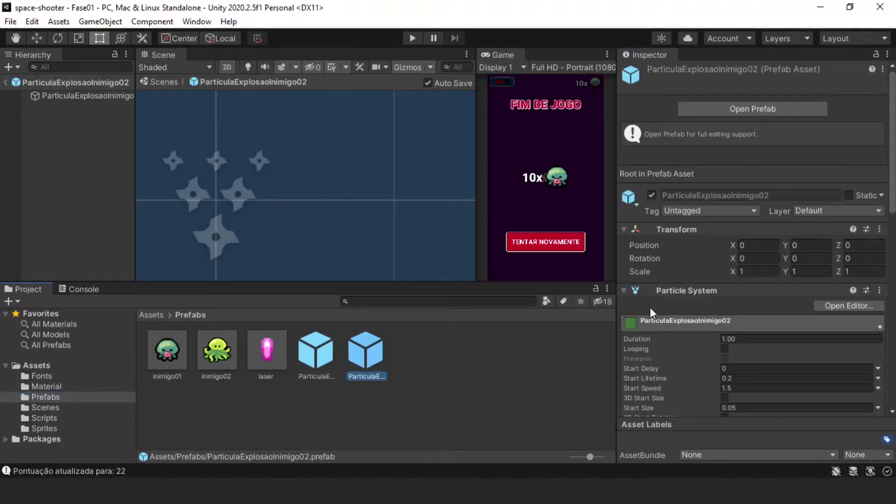
scroll(881, 328, down, 15)
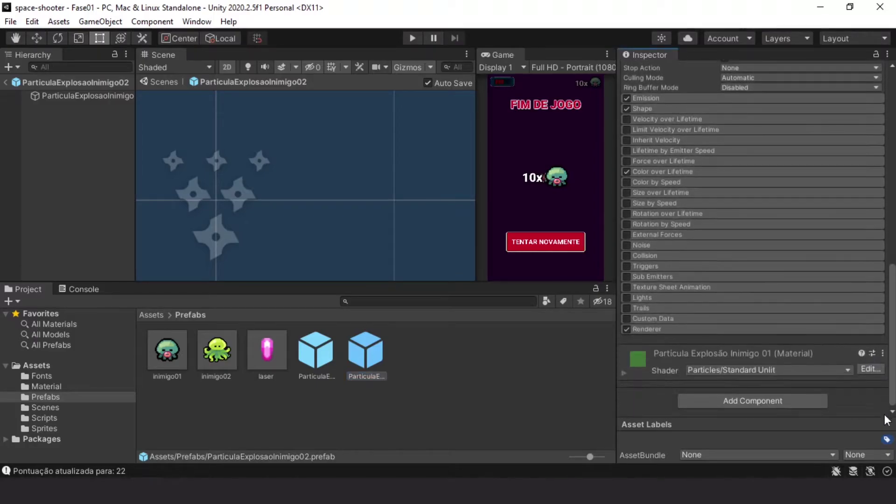
click(665, 329)
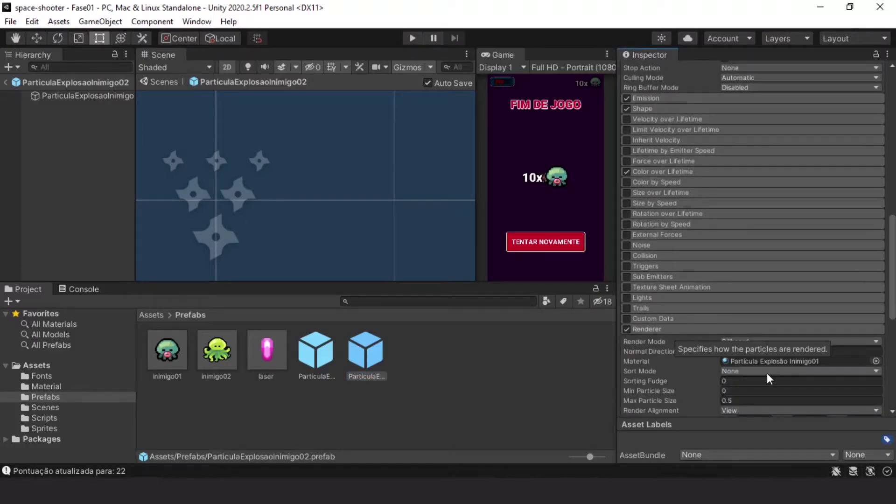
click(876, 361)
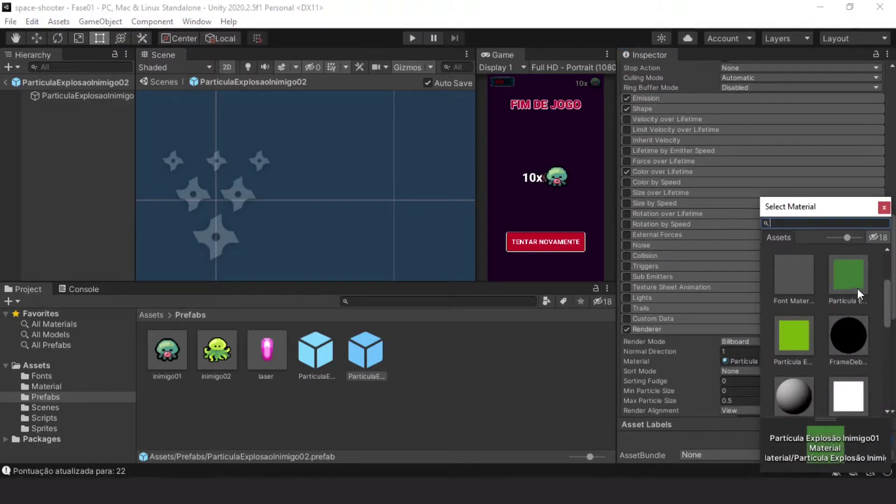
click(802, 334)
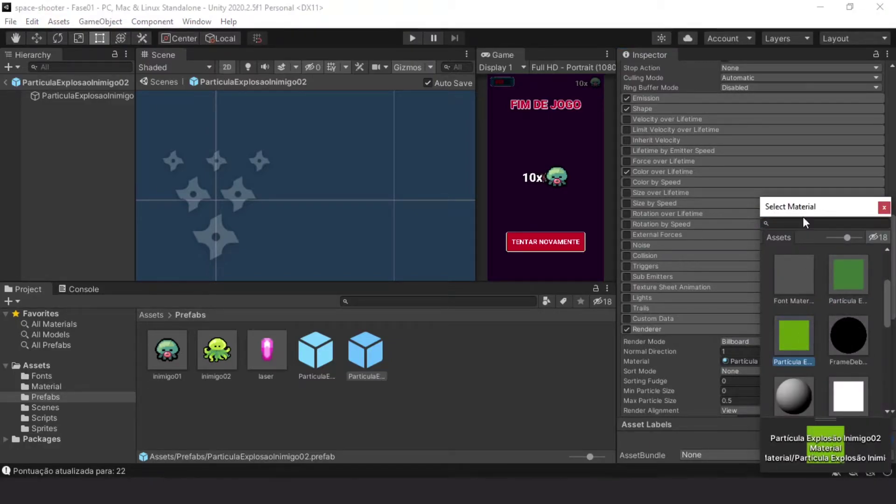
drag(802, 211, 498, 120)
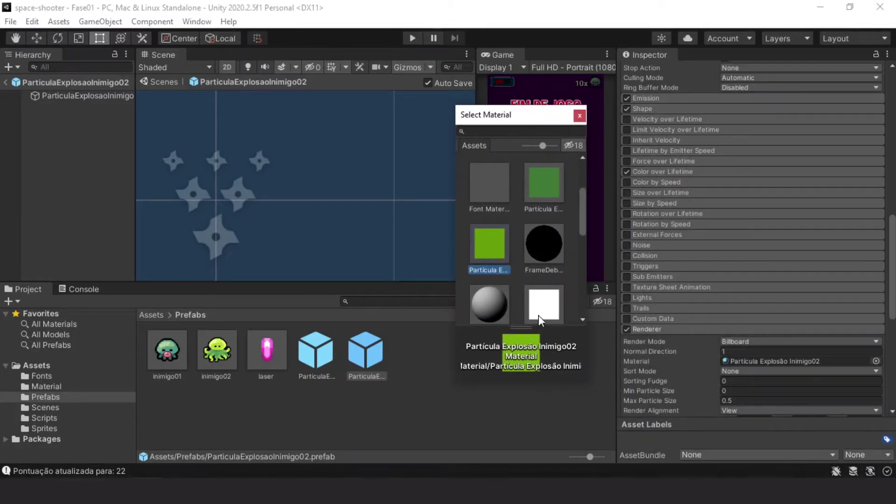
double_click(489, 243)
- Preview the ParticulaExplosaoInimigo02 explosion burst with the Particle Effect Play control
click(358, 397)
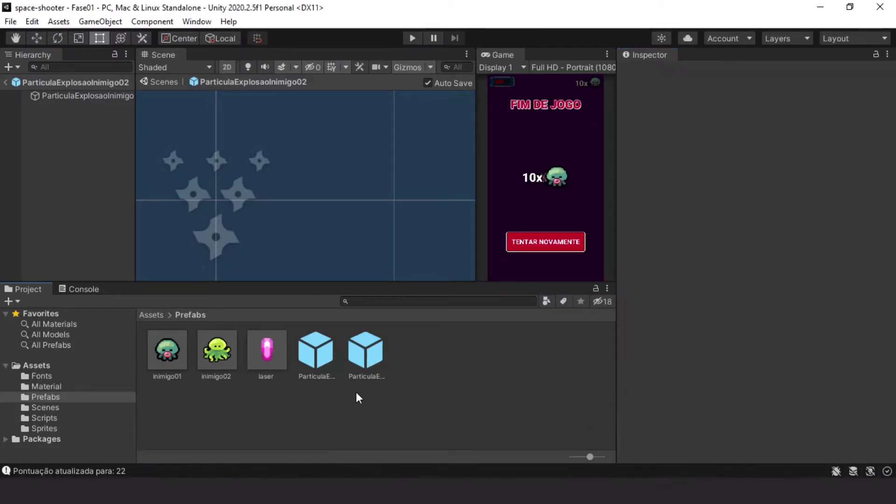
click(71, 96)
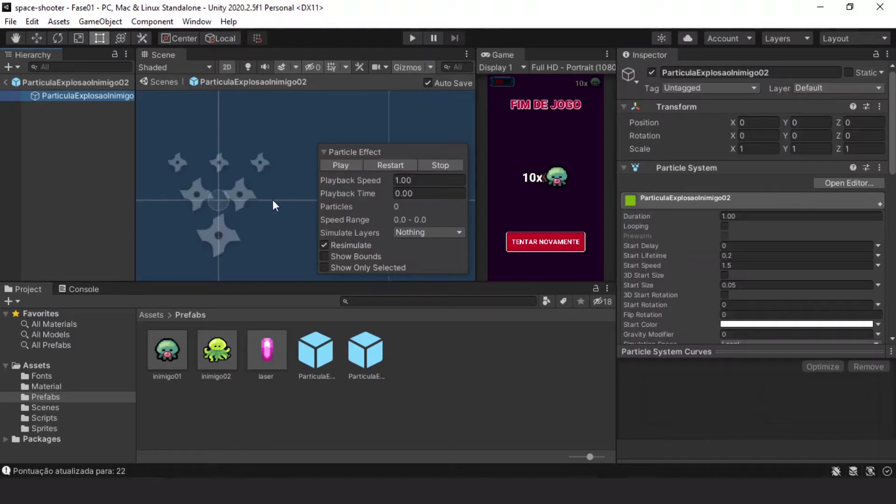
click(344, 166)
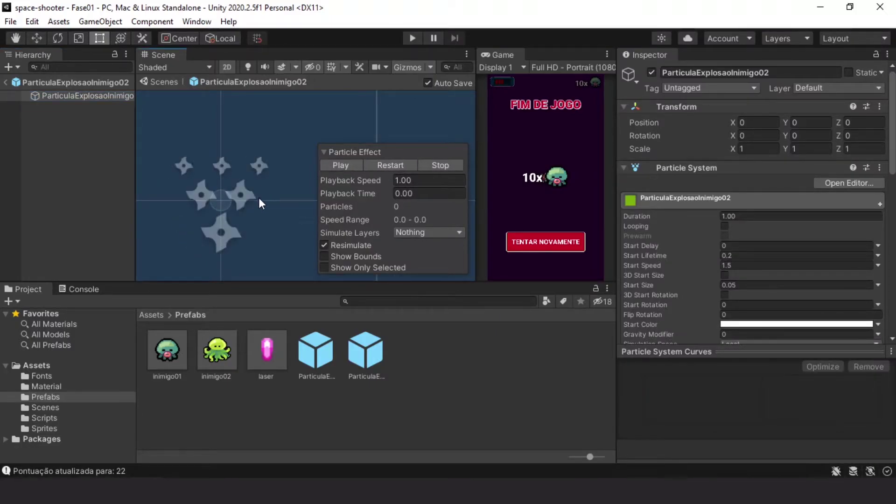
click(351, 360)
- Compare the explosion prefabs, then set inimigo02's Particula Explosao Prefab to ParticulaExplosaoInimigo02
click(316, 358)
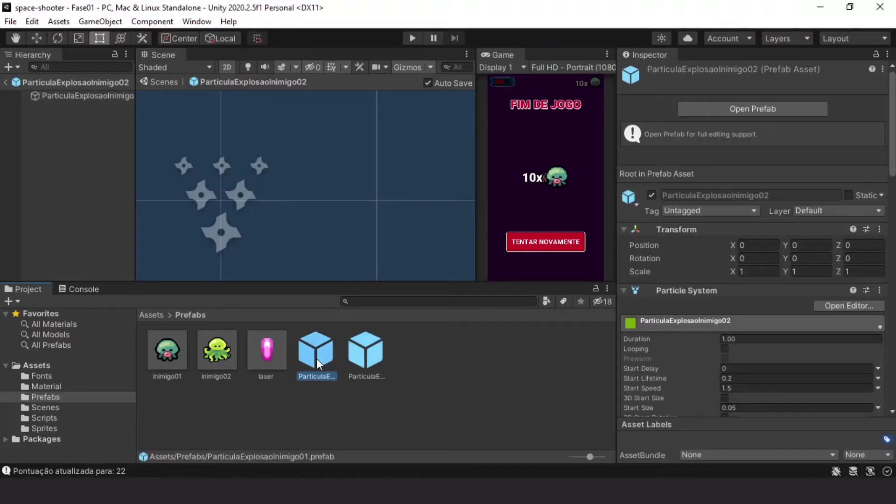
click(359, 419)
click(362, 373)
click(313, 360)
click(176, 358)
click(217, 358)
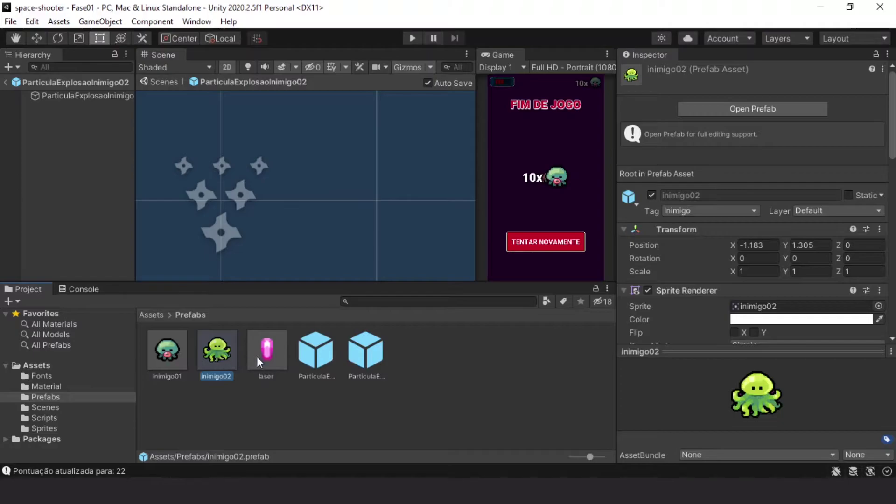
drag(892, 117, 892, 261)
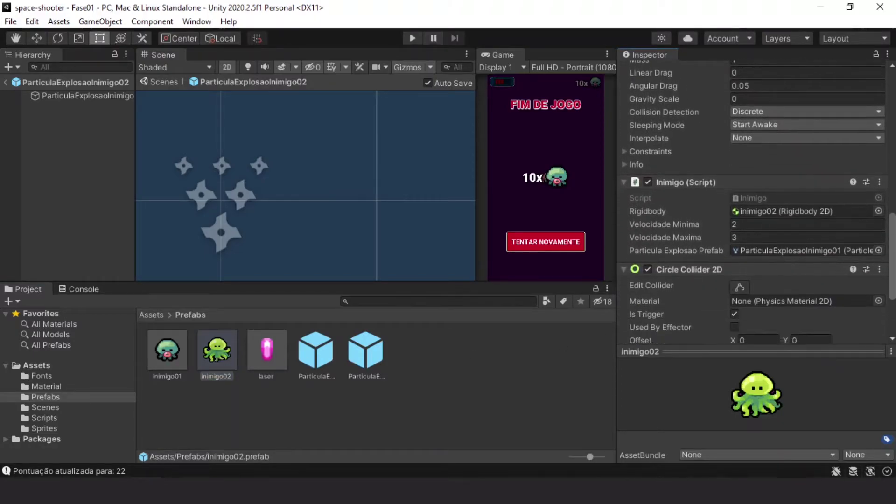
click(216, 354)
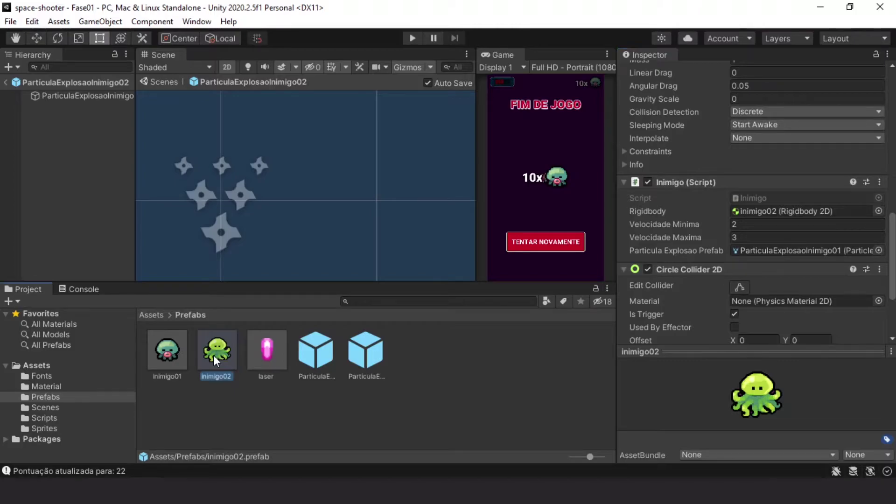
click(819, 252)
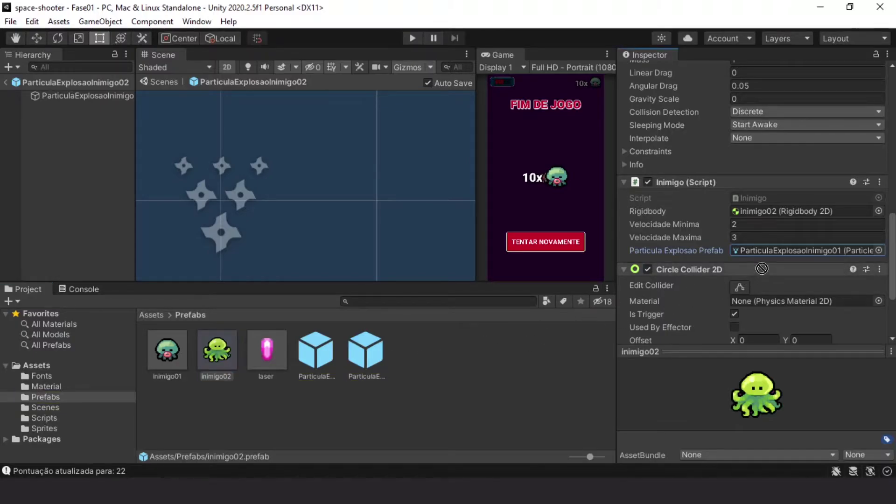
drag(369, 363, 770, 252)
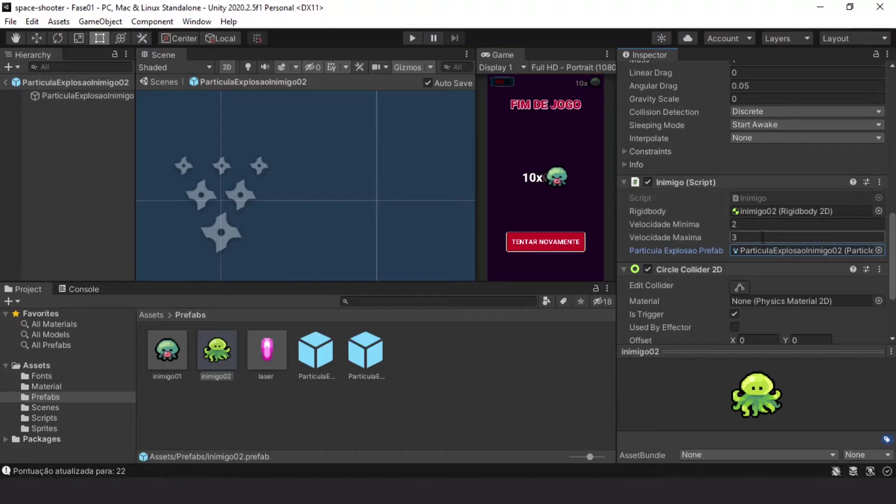
- Set inimigo02's Velocidade Minima to 1 and Velocidade Maxima to 1.5, then start the game
click(755, 225)
key(Tab)
click(752, 223)
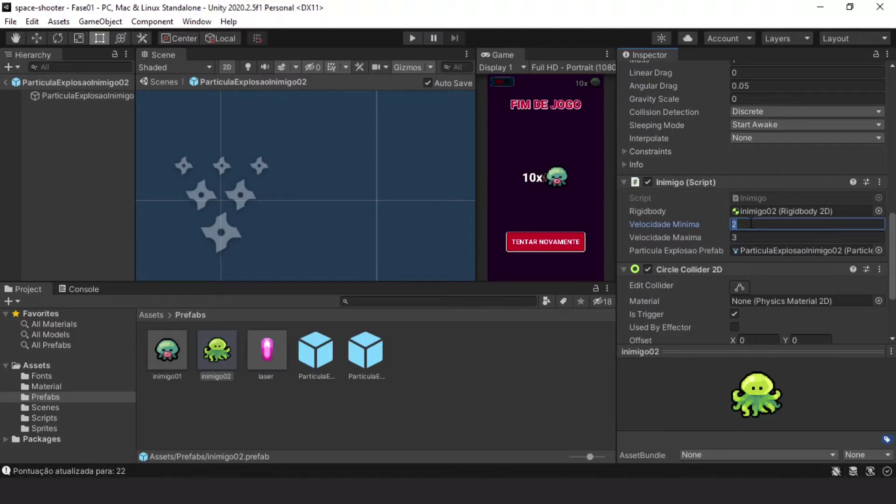
text(1)
click(752, 235)
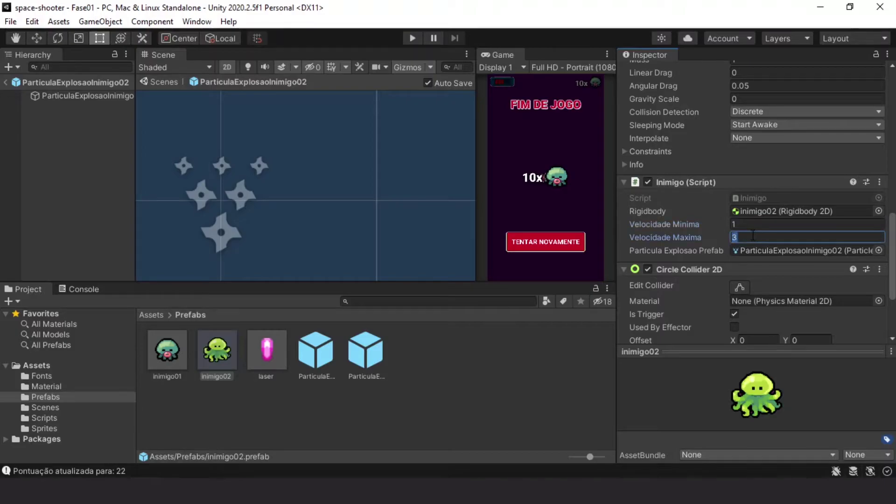
text(1.)
text(5)
click(252, 388)
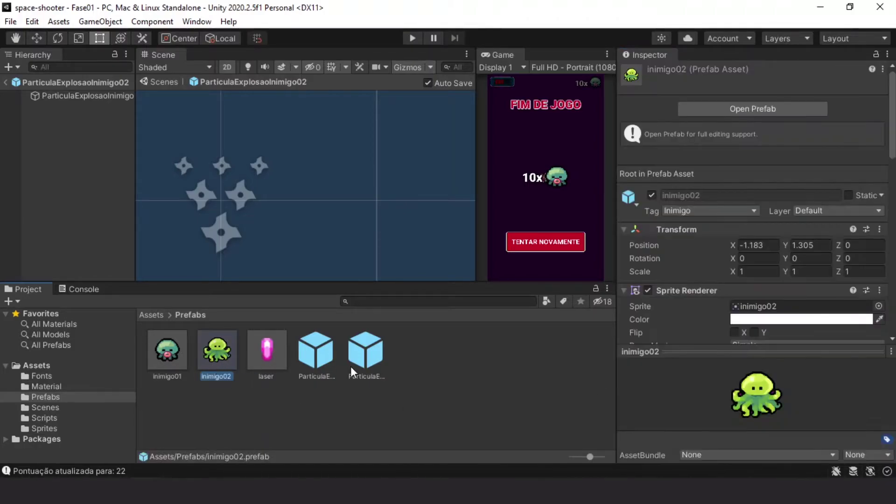
scroll(727, 279, down, 5)
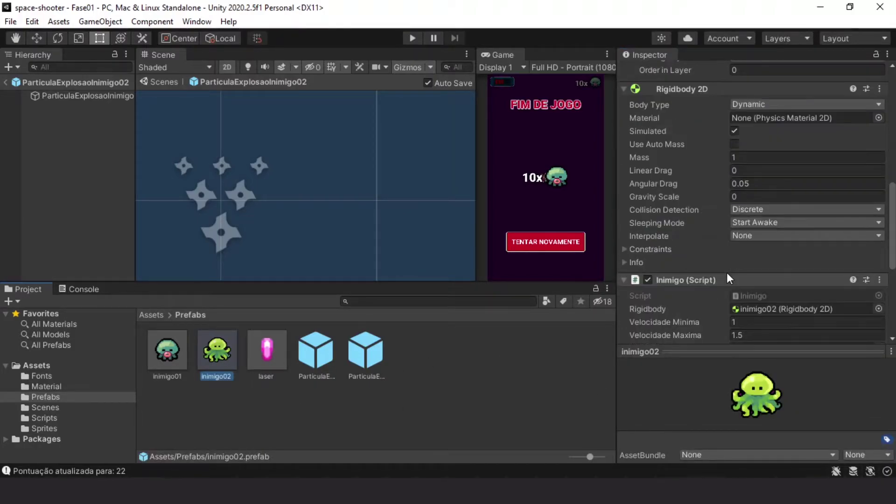
scroll(726, 273, down, 5)
scroll(727, 272, up, 3)
click(747, 250)
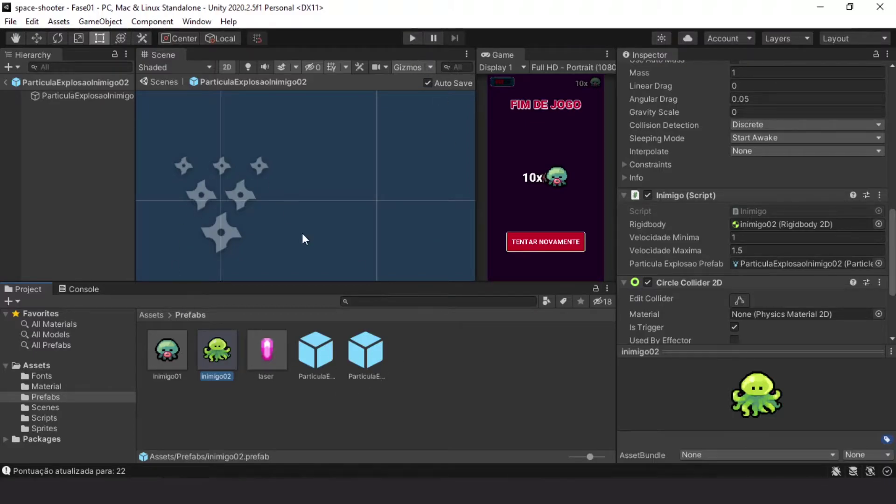
click(413, 39)
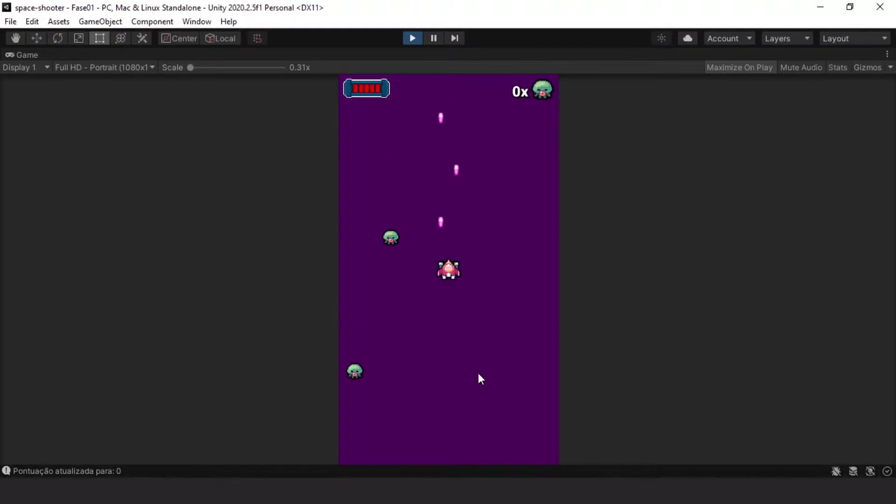
- Steer the ship with the arrow keys, shooting enemies until game over at 5 kills, then restart
key(Down)
key(Right)
key(Left)
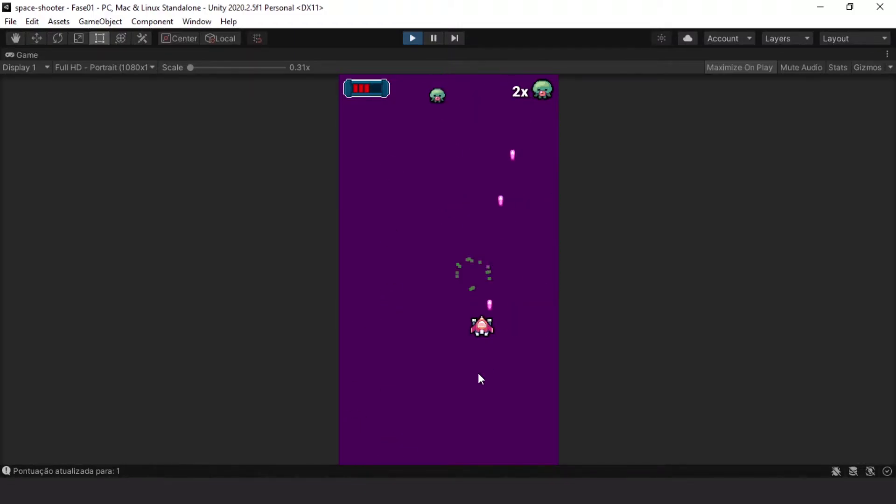
key(Left)
key(Right)
key(Left)
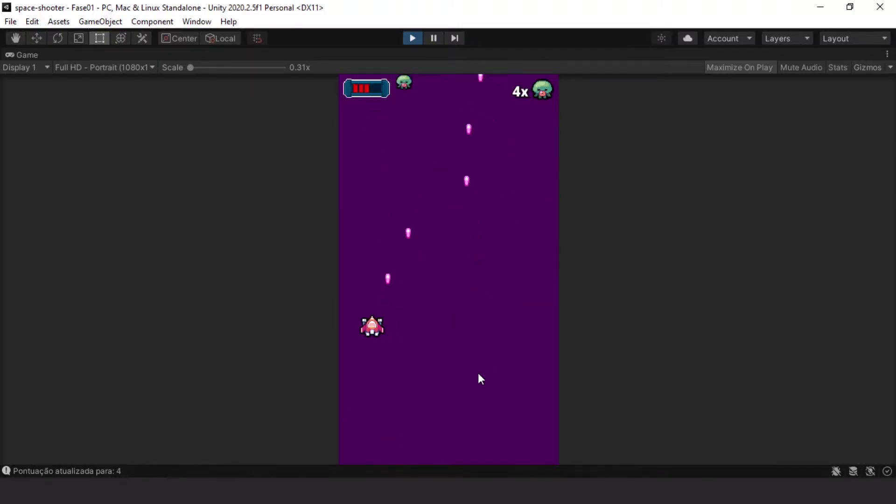
key(Right)
key(Left)
key(Right)
key(Left)
key(Right)
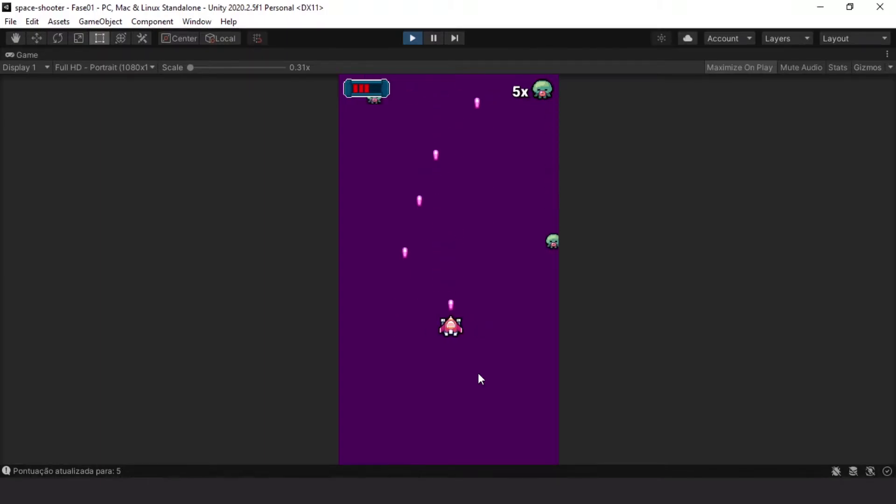
key(Right)
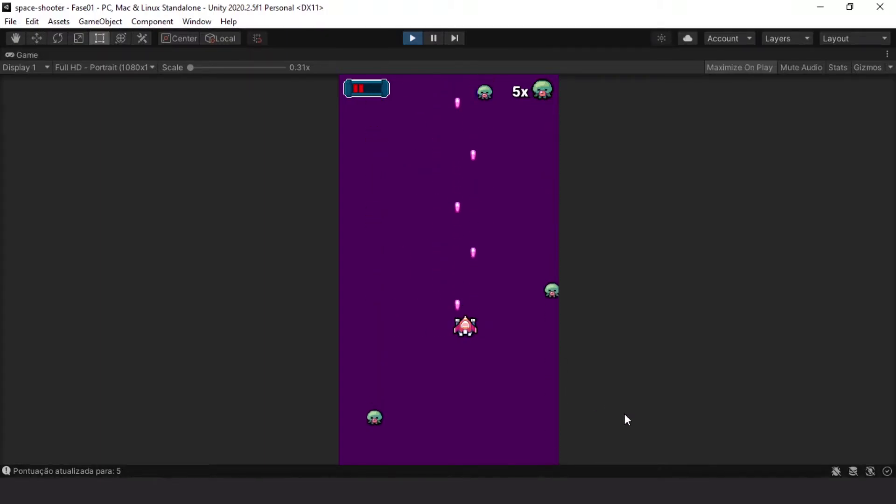
key(Down)
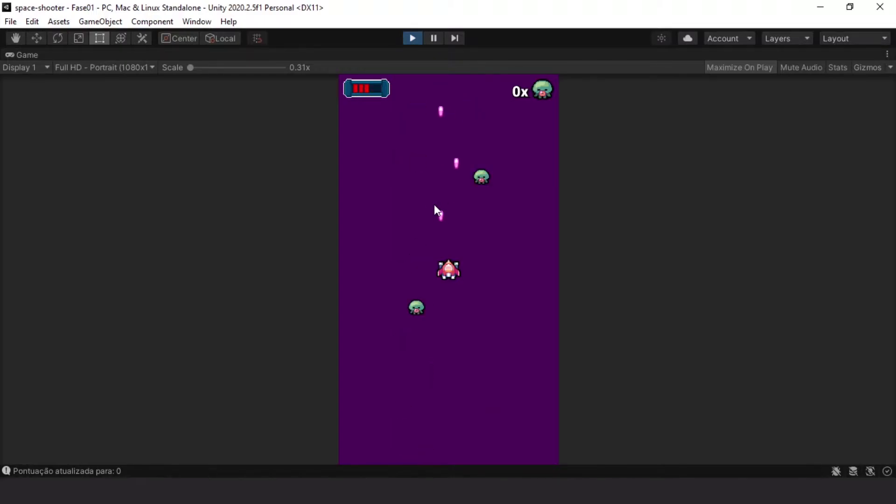
- Stop Play mode, return to Fase01, and open the ControladorInimigo object's script in Visual Studio
click(413, 40)
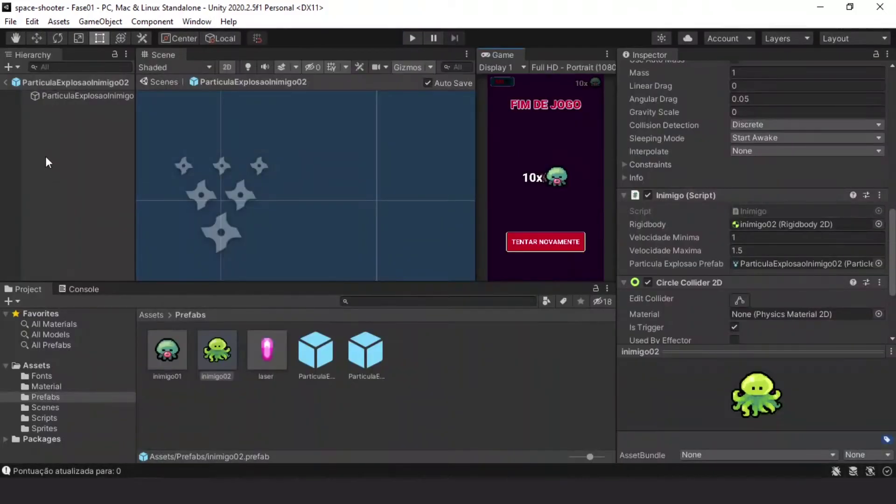
click(7, 83)
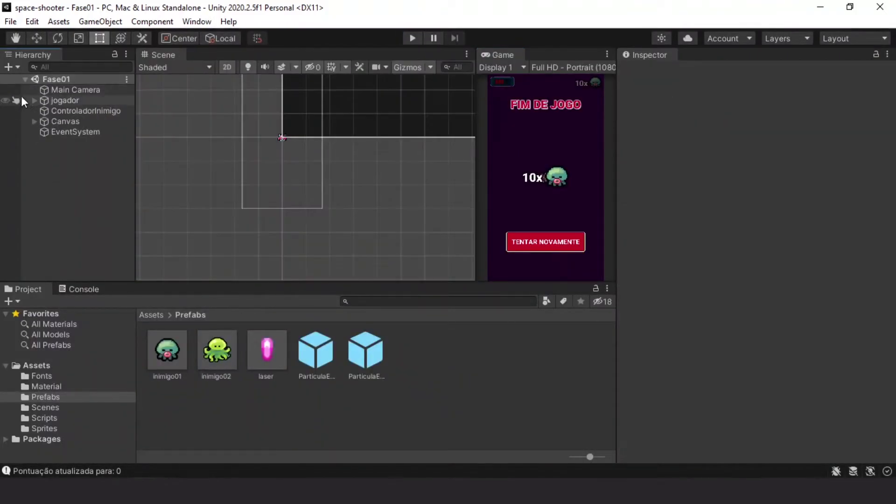
click(58, 111)
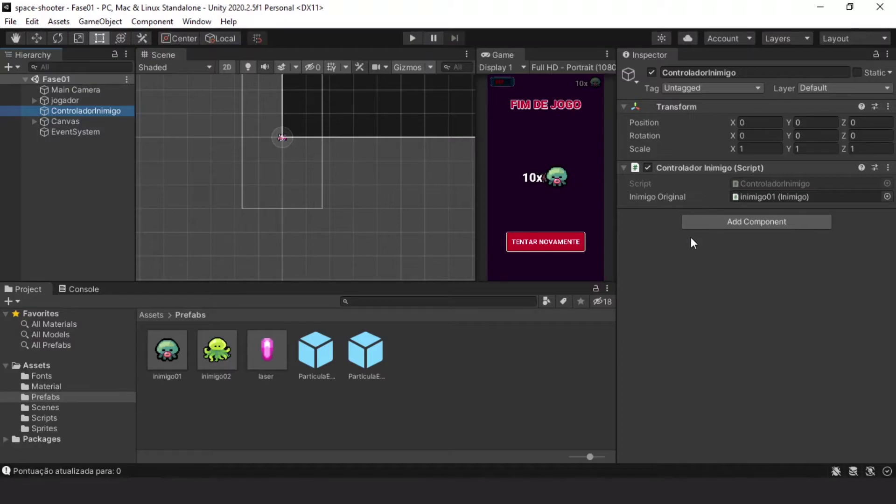
double_click(736, 184)
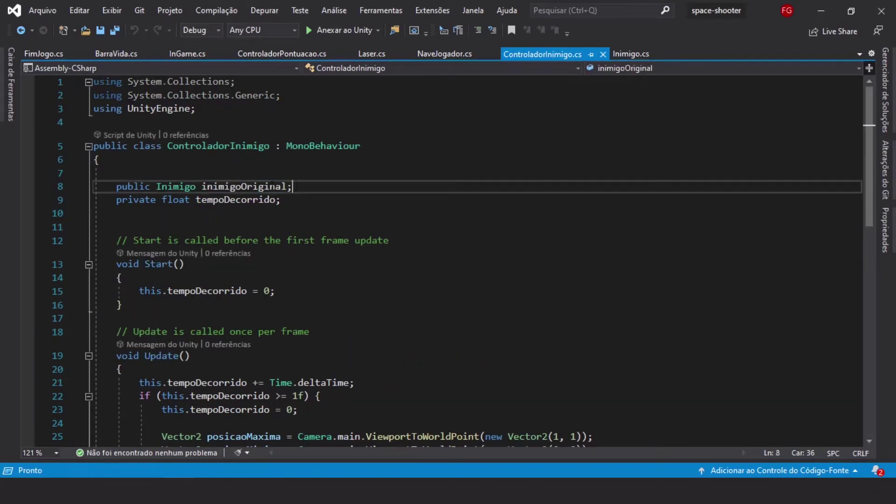
- Rename inimigoOriginal to inimigoPequenoPrefab, add 'public Inimigo inimigoGrandePrefab;' below it, and save
click(237, 186)
drag(202, 186, 287, 186)
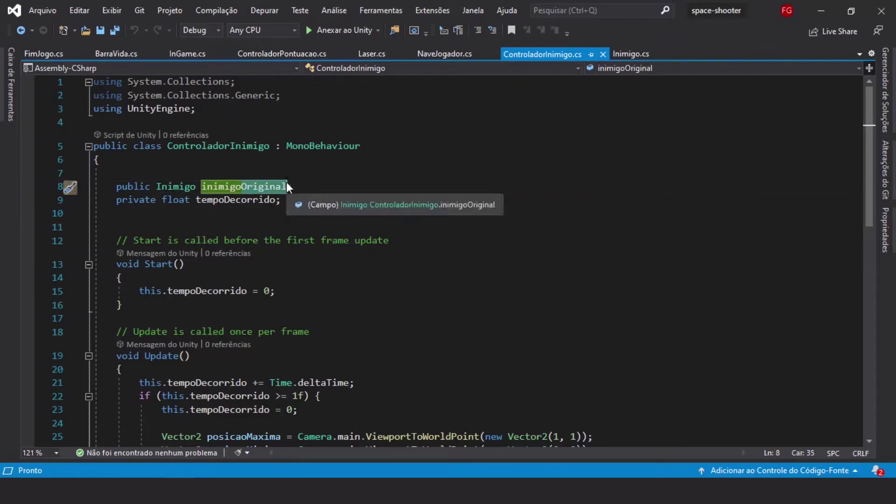
text(Pequ)
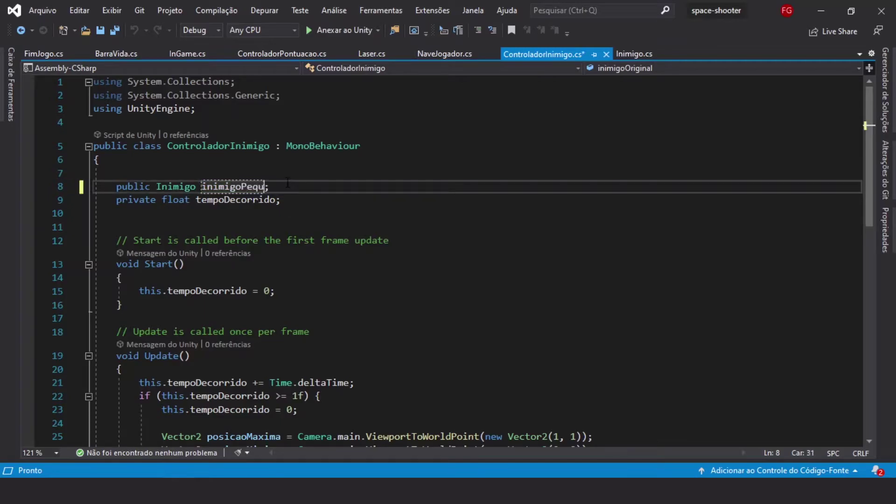
text(enoPrefab)
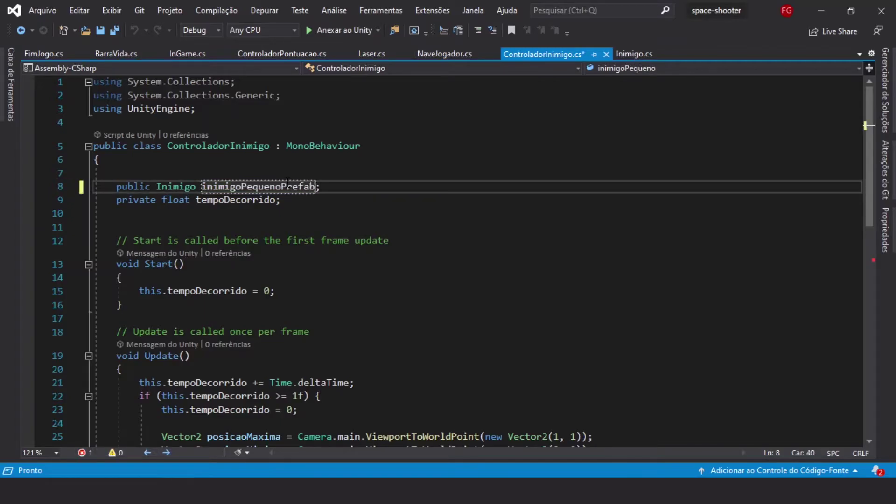
key(End)
key(Return)
text(public )
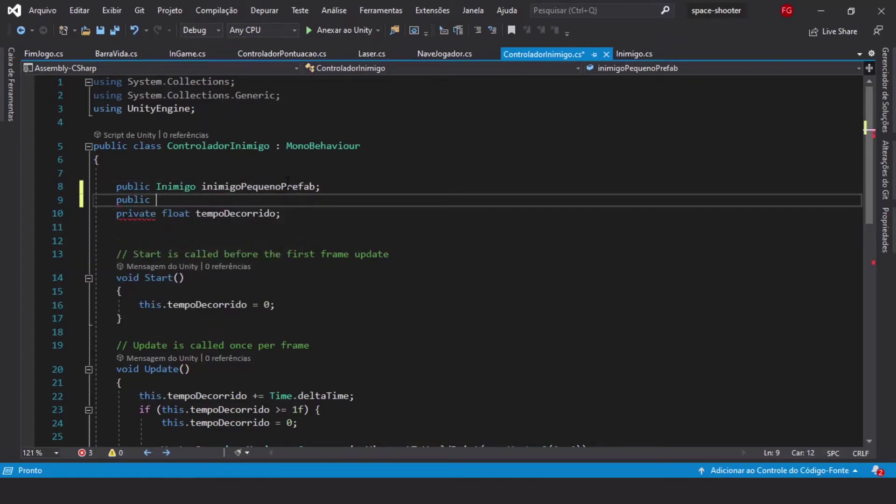
text(Ini)
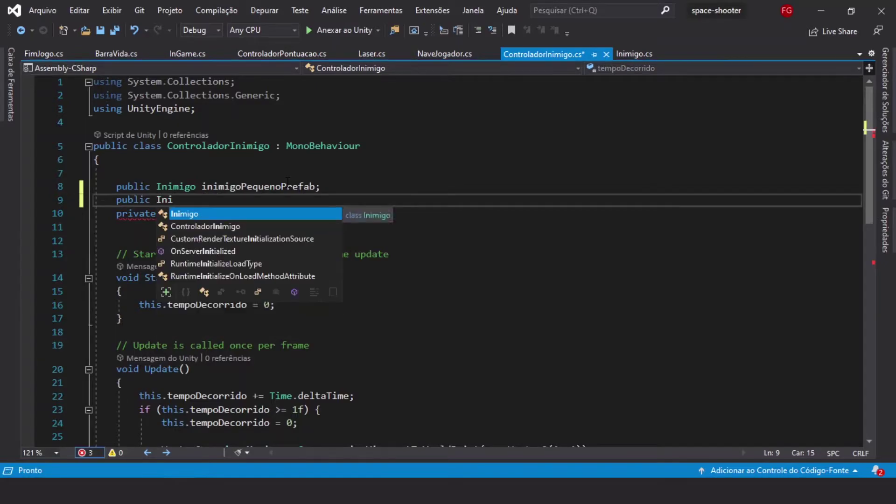
key(Tab)
text(inimi)
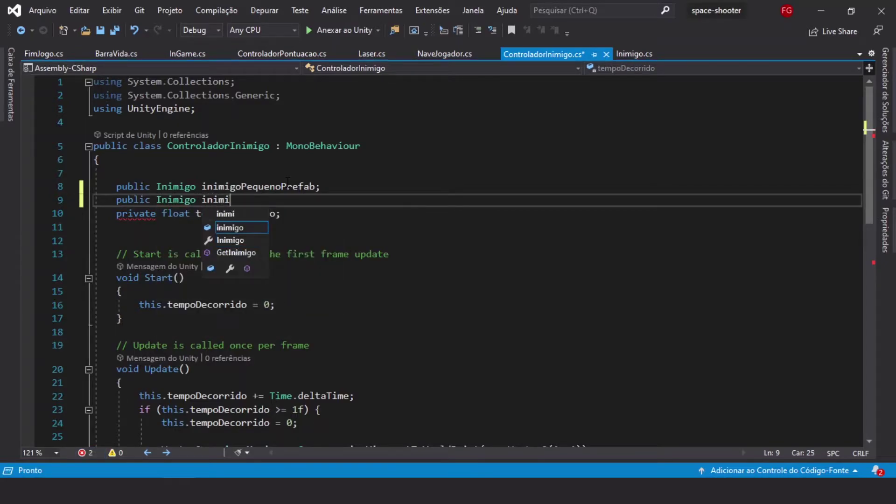
text(goGrande)
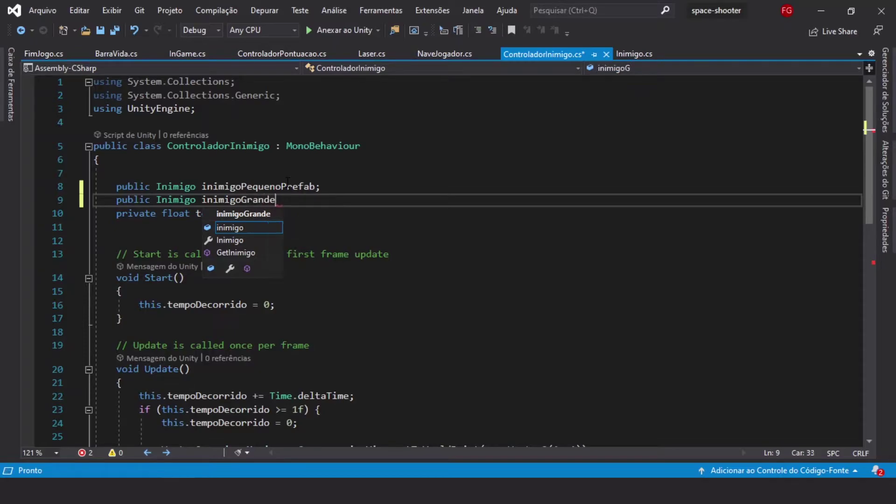
text(Prefab;)
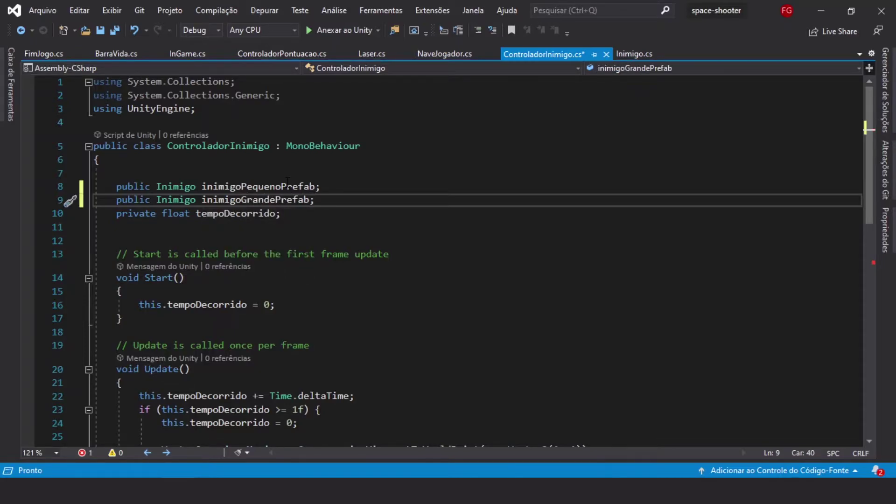
key(Return)
key(ctrl+s)
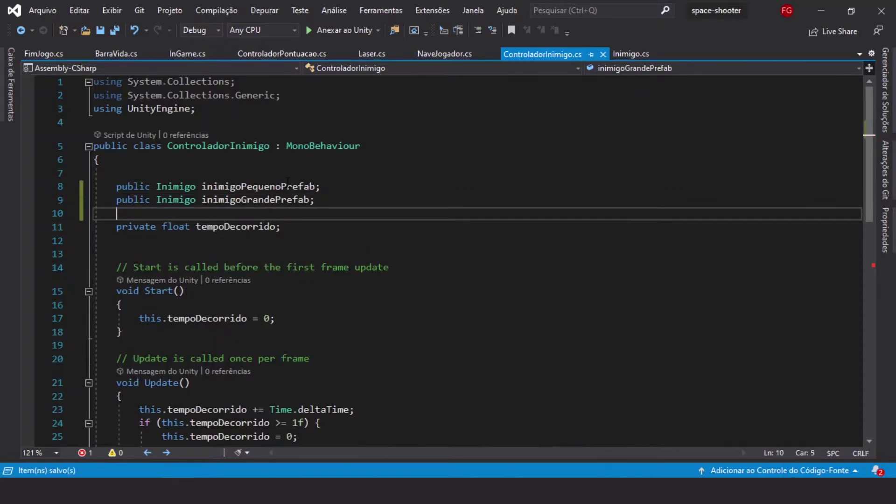
click(252, 186)
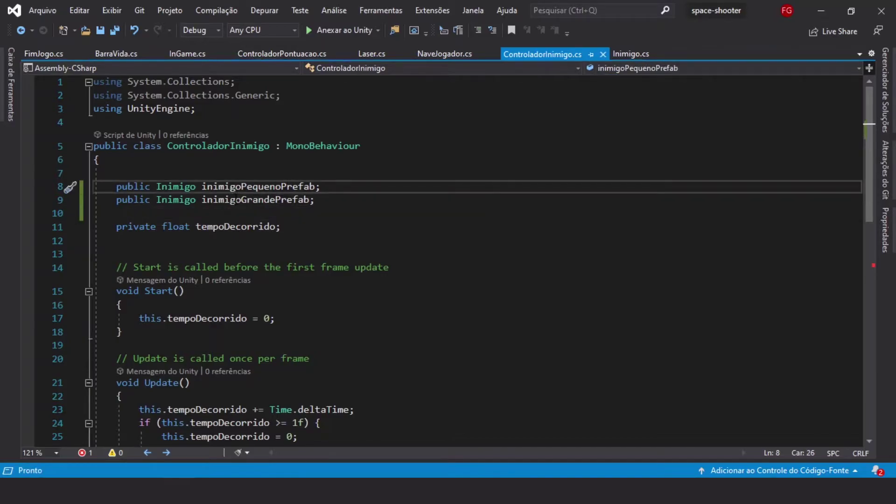
- Declare the local variable 'Inimigo prefabInimigo;' in Update above the spawn code
click(235, 199)
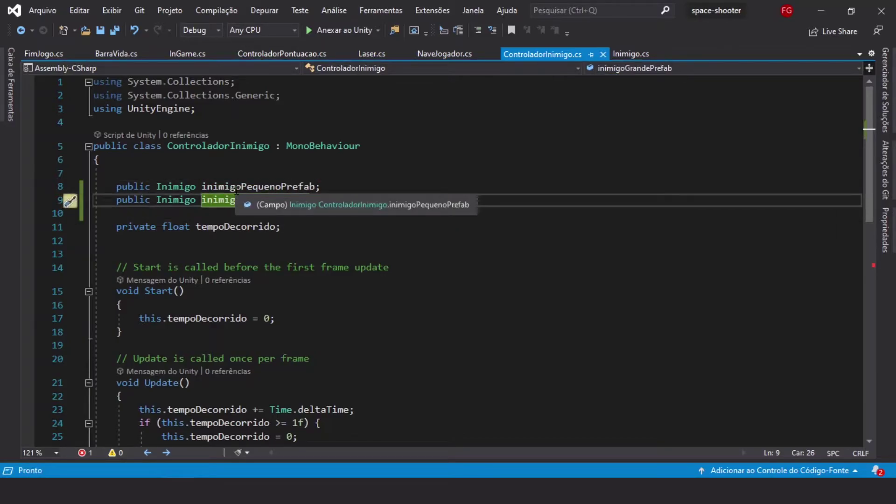
scroll(237, 189, down, 2)
scroll(237, 189, down, 3)
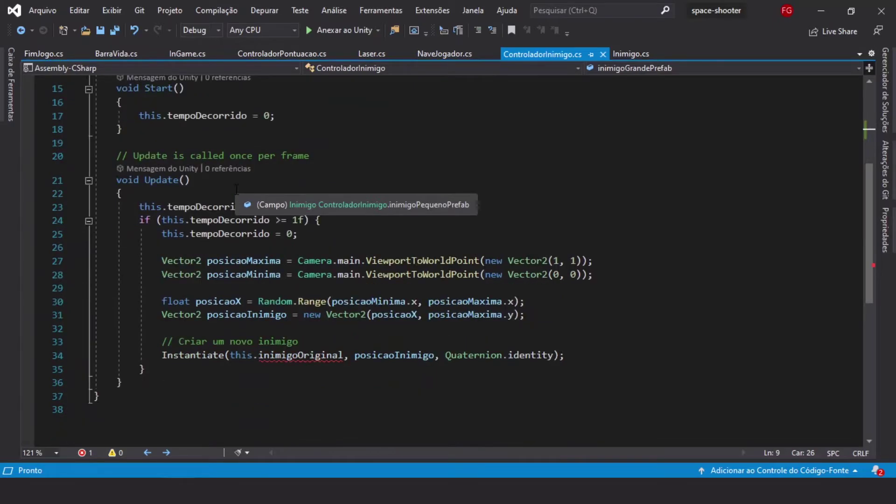
scroll(237, 189, down, 2)
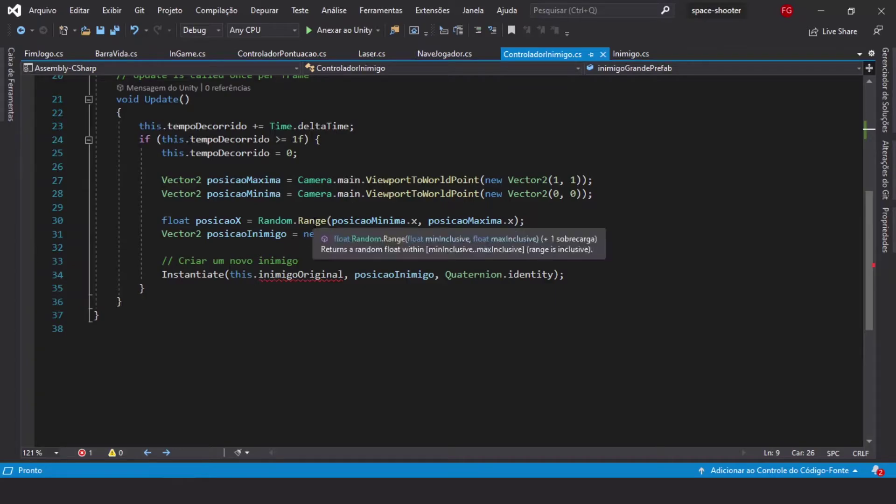
click(294, 274)
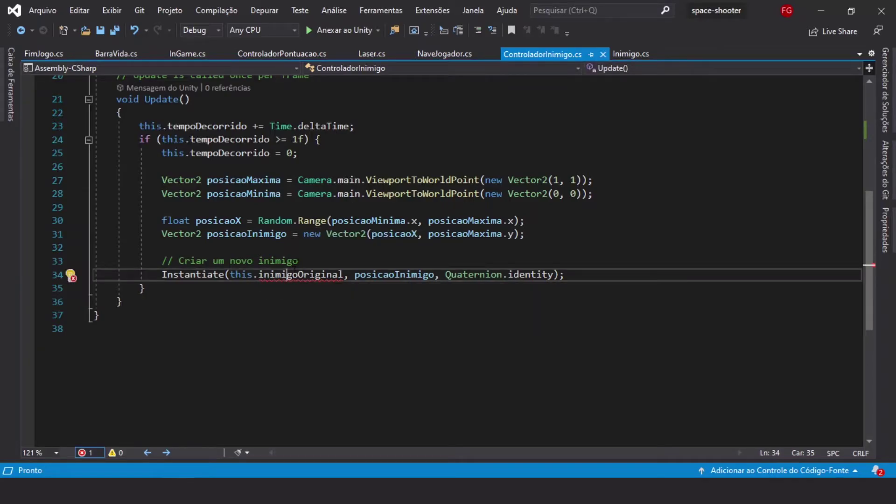
double_click(318, 275)
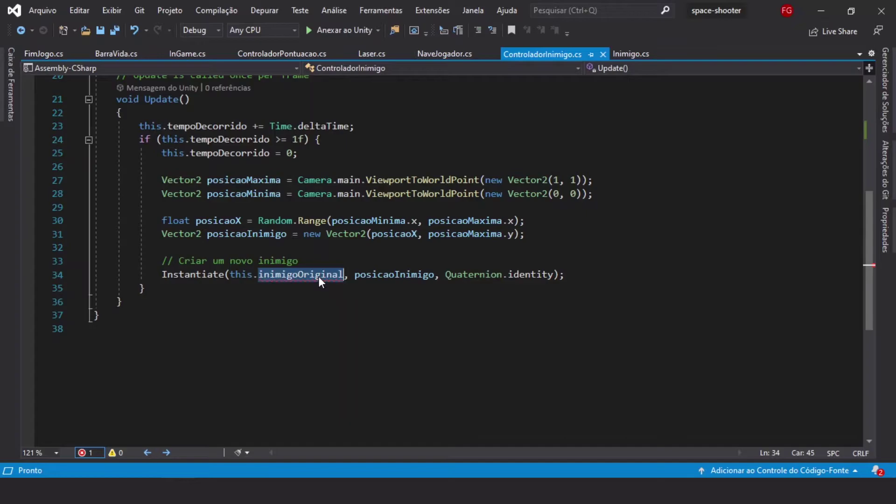
mouse_move(314, 274)
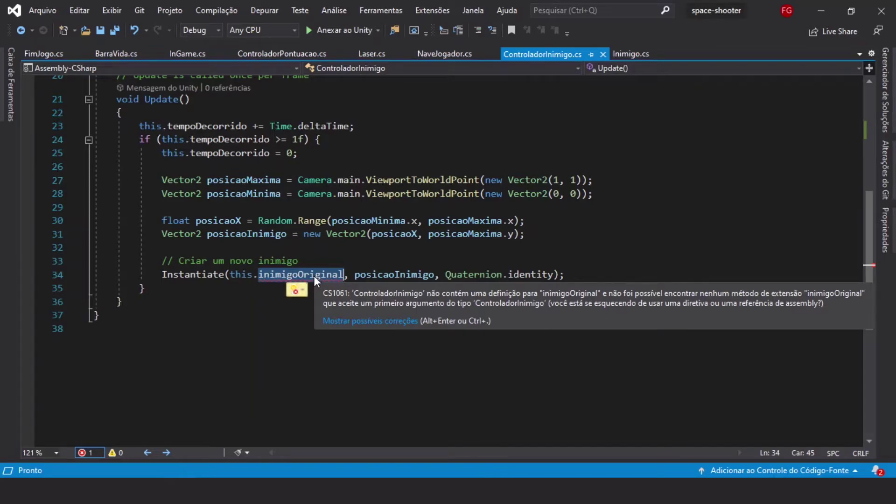
right_click(315, 276)
click(262, 249)
key(Return)
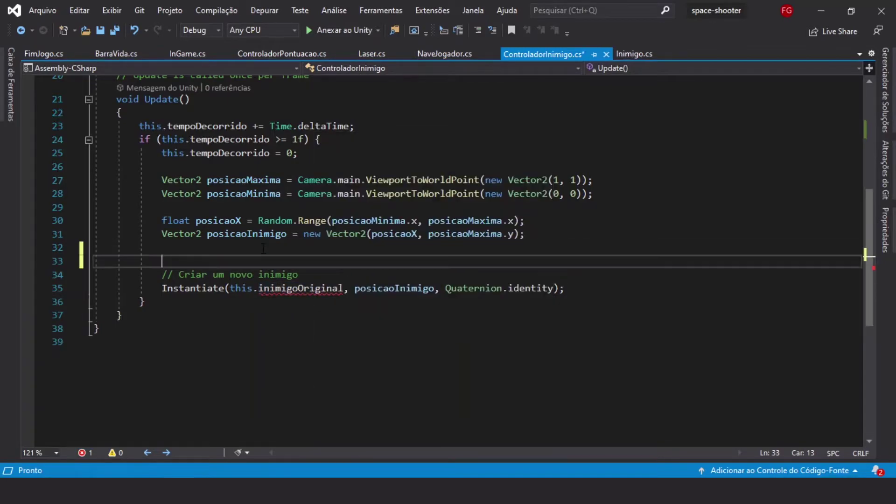
key(Return)
key(Up)
text(In)
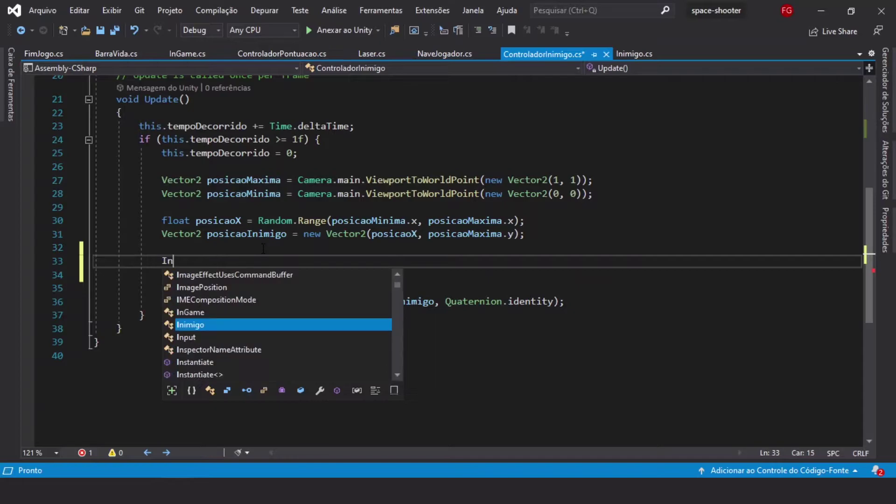
text(imigo pre)
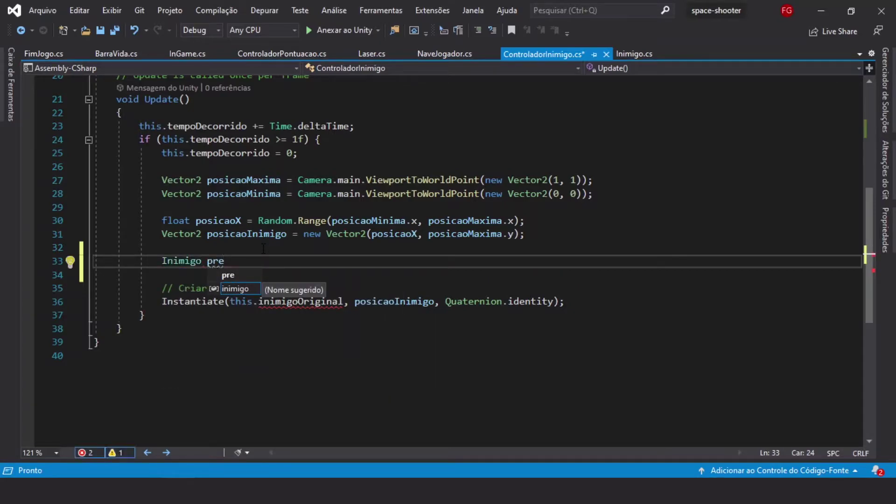
text(fabInm)
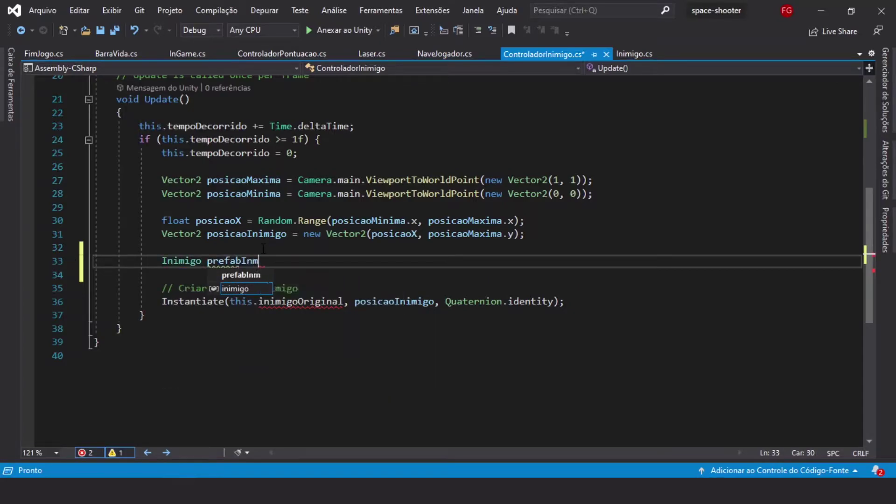
key(BackSpace)
text(imigo;)
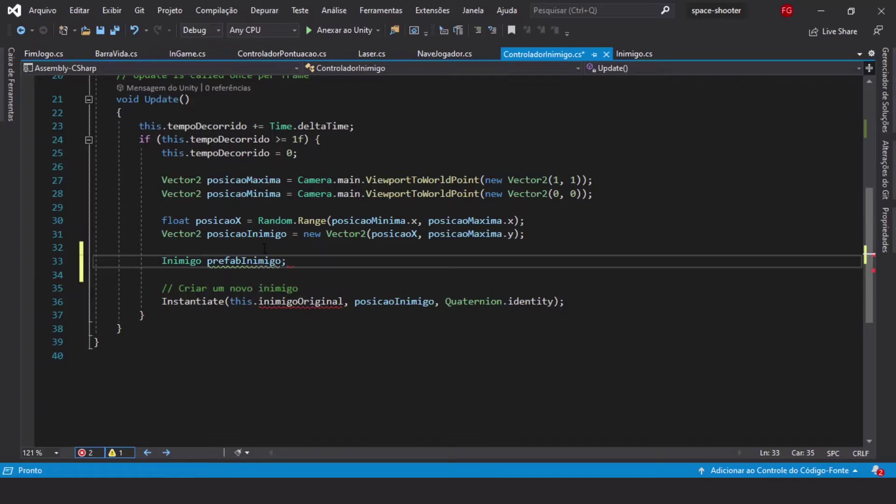
- Replace this.inimigoOriginal with prefabInimigo in the Instantiate call and save the script
double_click(287, 302)
key(BackSpace)
key(BackSpace)
key(BackSpace)
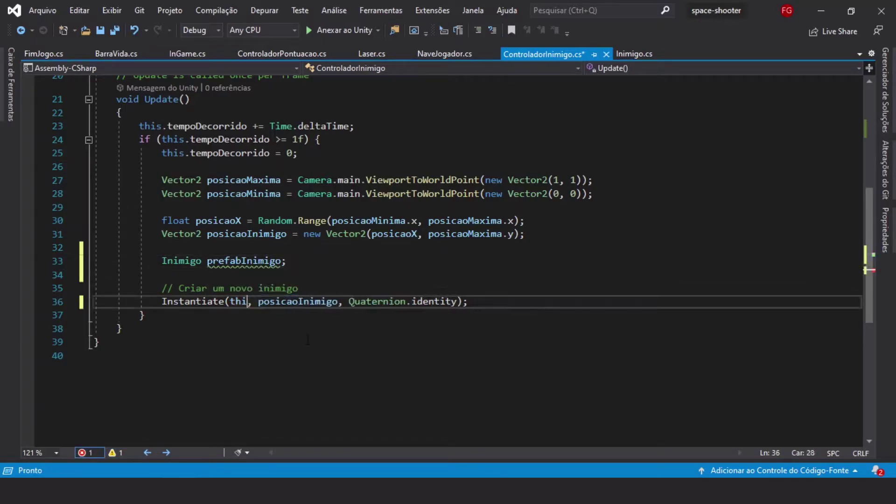
key(BackSpace)
key(BackSpace)
key(BackSpace)
text(pre)
key(Tab)
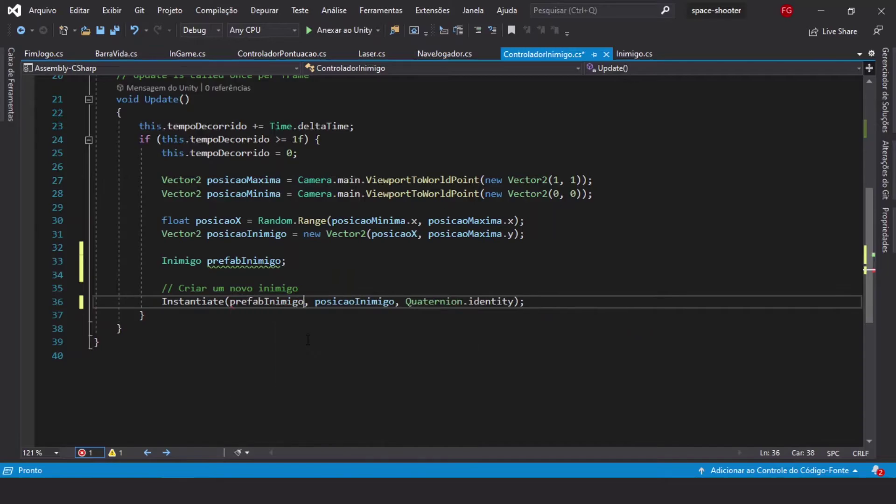
key(ctrl+s)
click(300, 261)
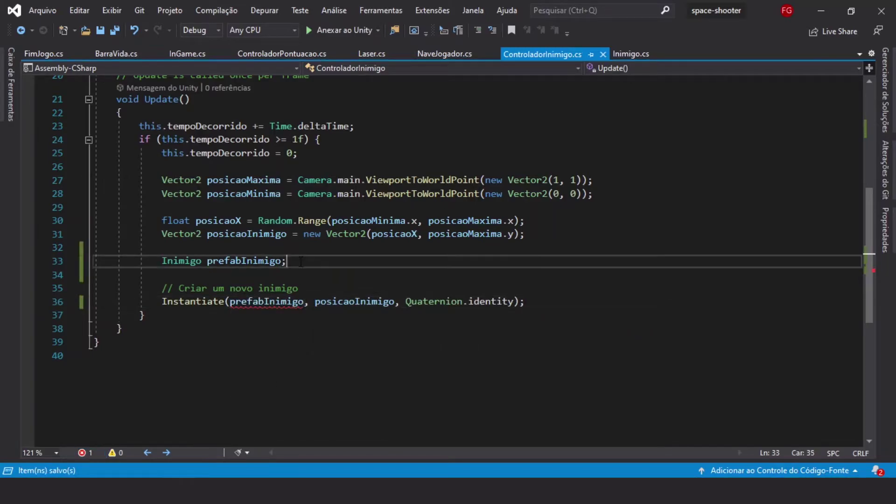
key(Return)
key(Return)
key(ctrl+s)
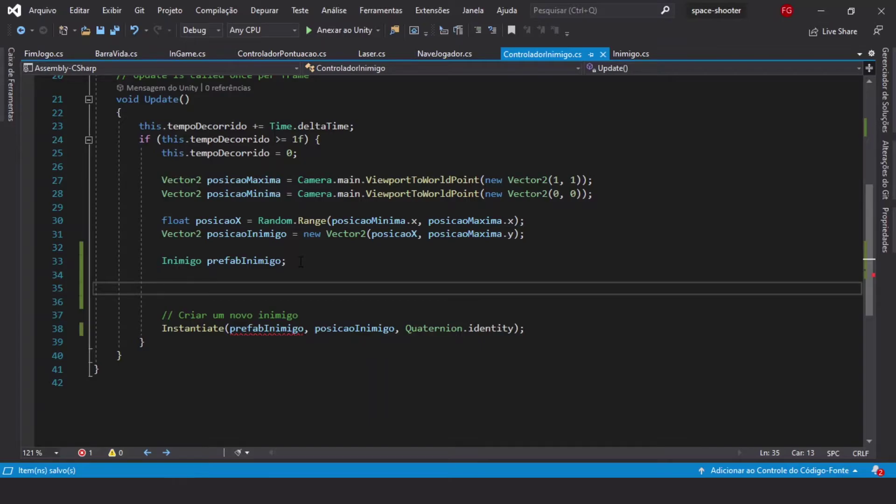
- Add 'float chance = Random.Range(0f, 100f);' at the top of Update
text(float )
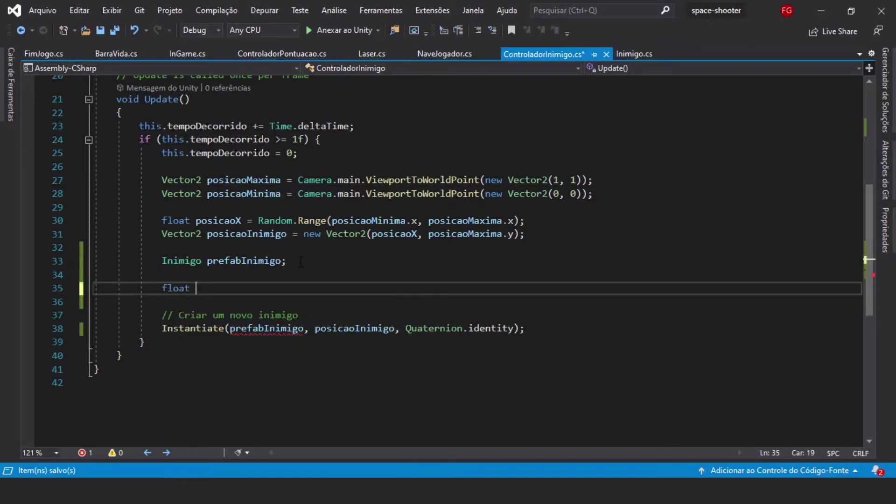
text(chance)
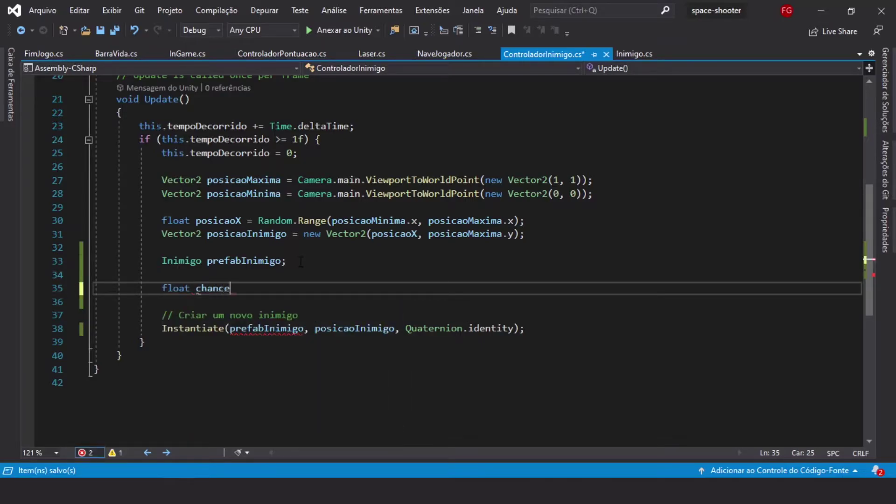
text( = )
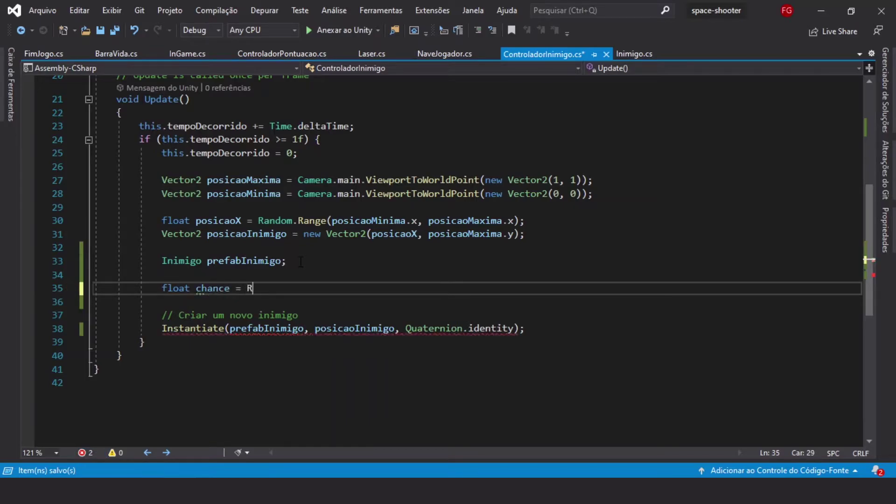
text(Ra)
key(Tab)
text(.ran)
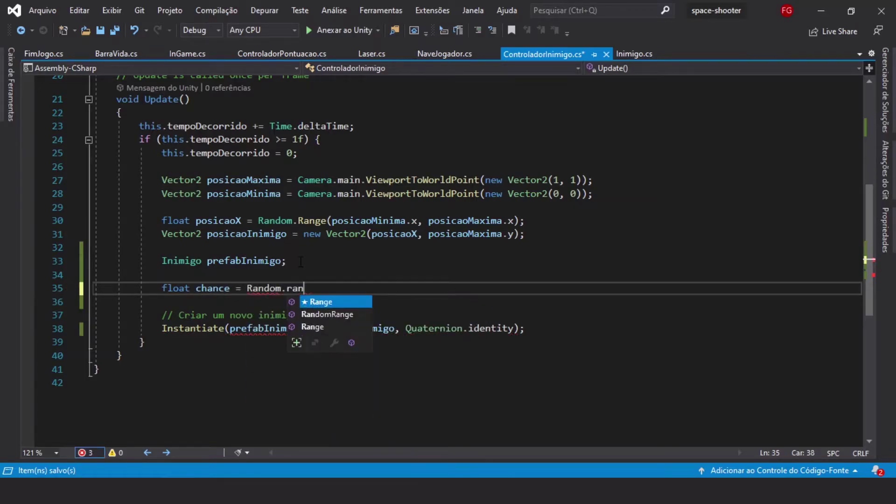
key(Tab)
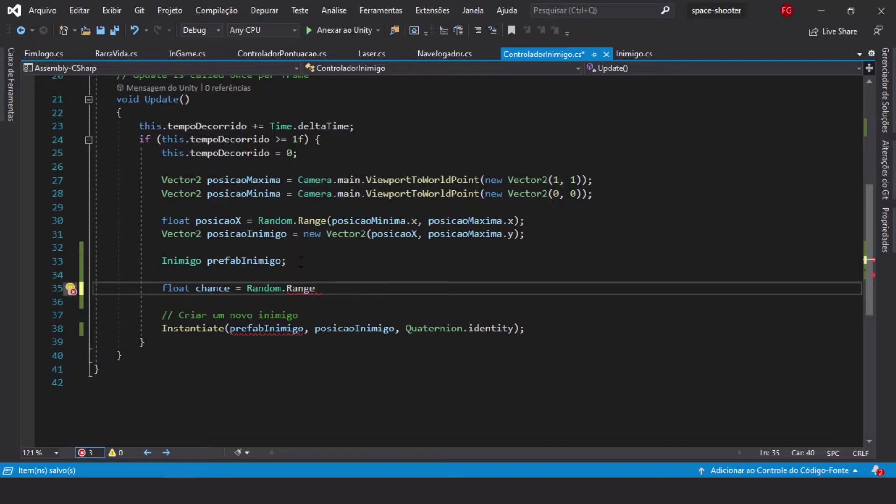
text((0,)
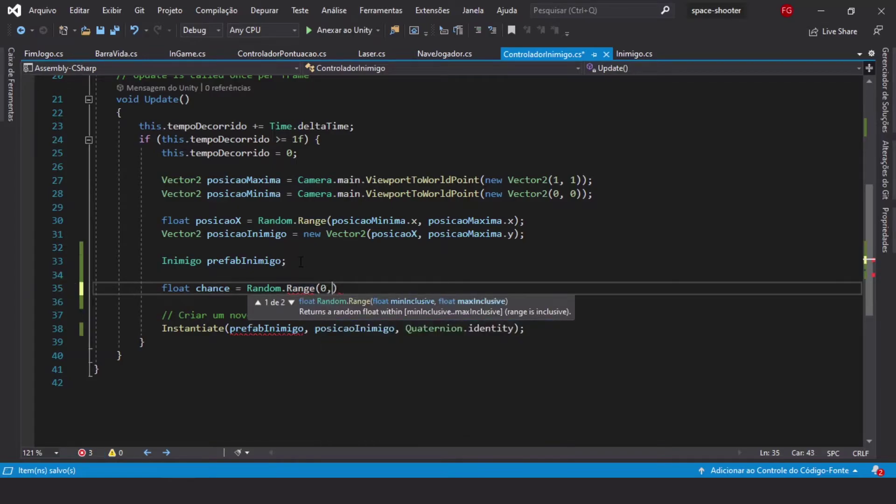
text( 100)
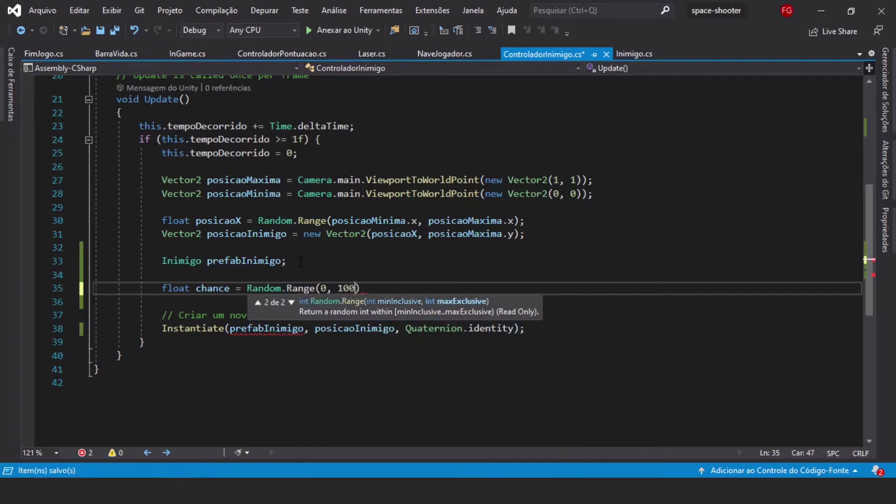
text(f)
key(Left)
key(Left)
key(Left)
key(Left)
key(Left)
text(f)
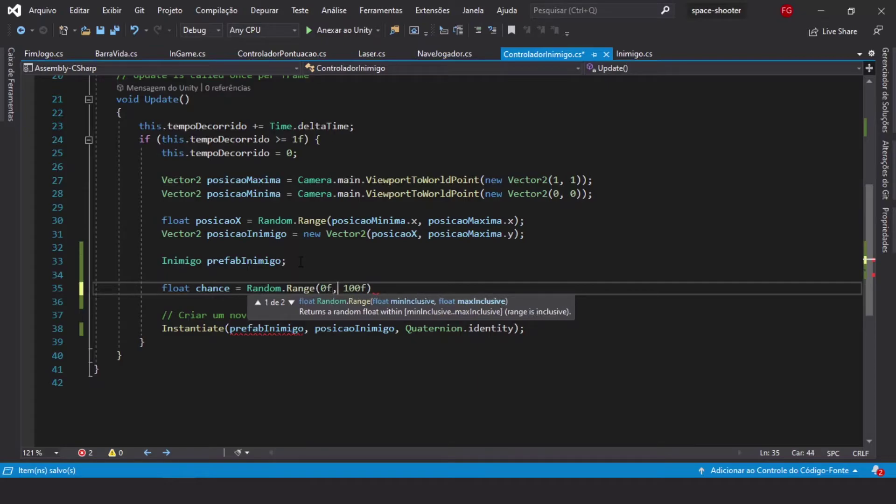
key(End)
key(Escape)
text(;)
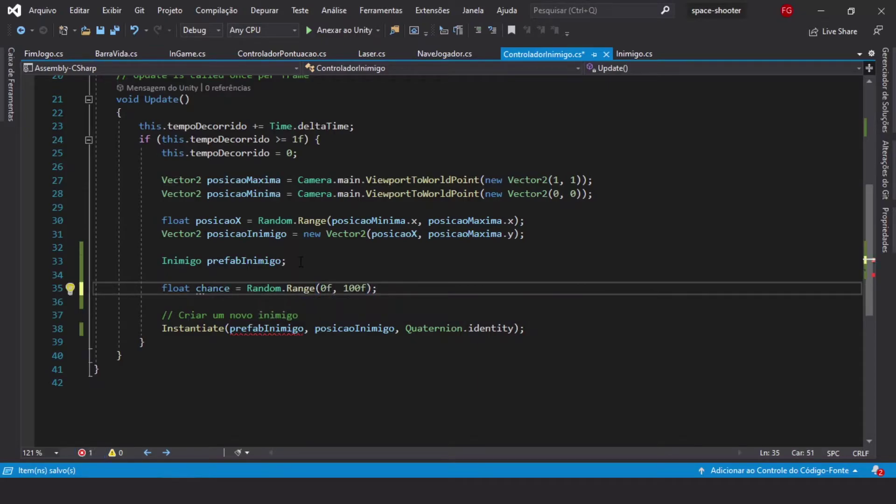
key(Return)
- Add an if (chance <= 20) branch assigning inimigoGrandePrefab to prefabInimigo, with a 20% comment
text(i)
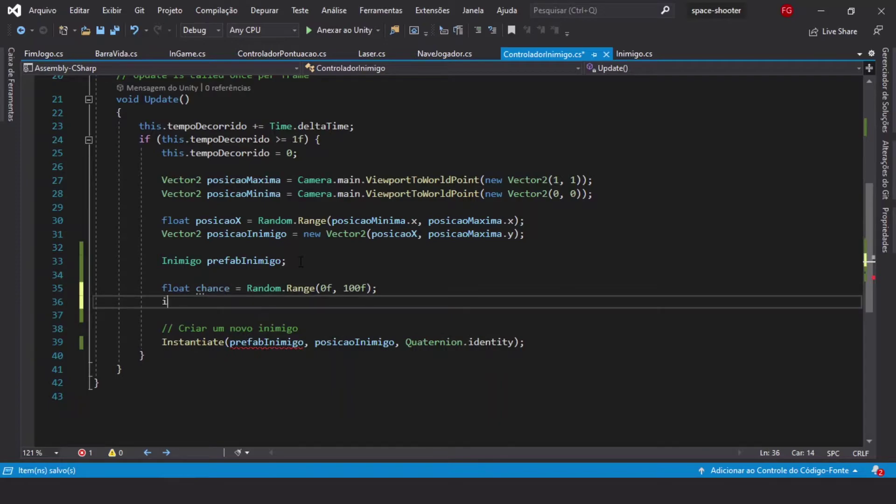
text(f (chan)
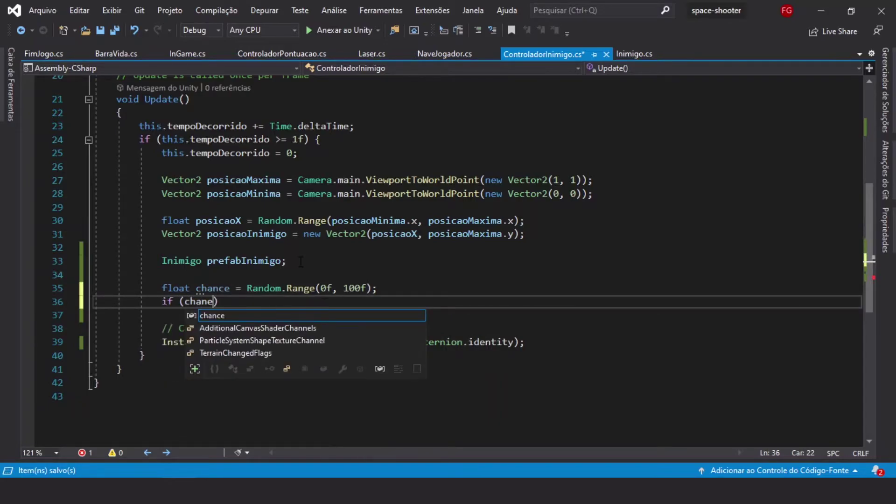
text(ce <=)
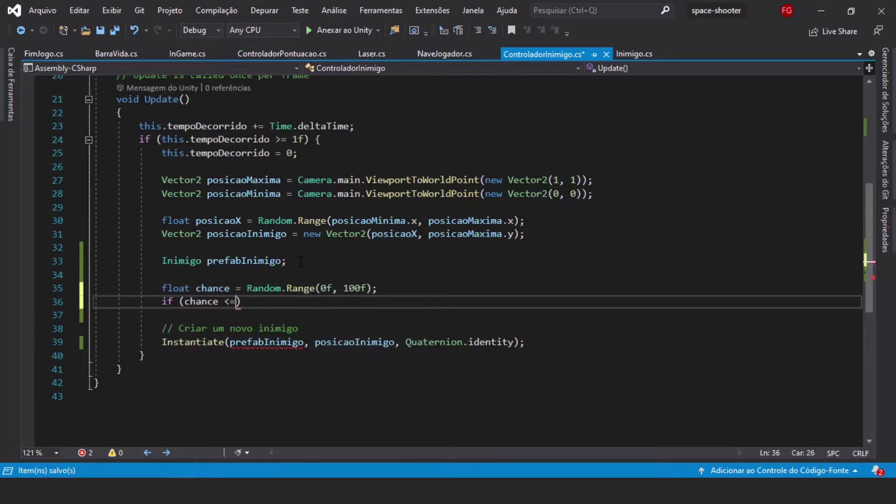
text( 20)
text() {)
key(Return)
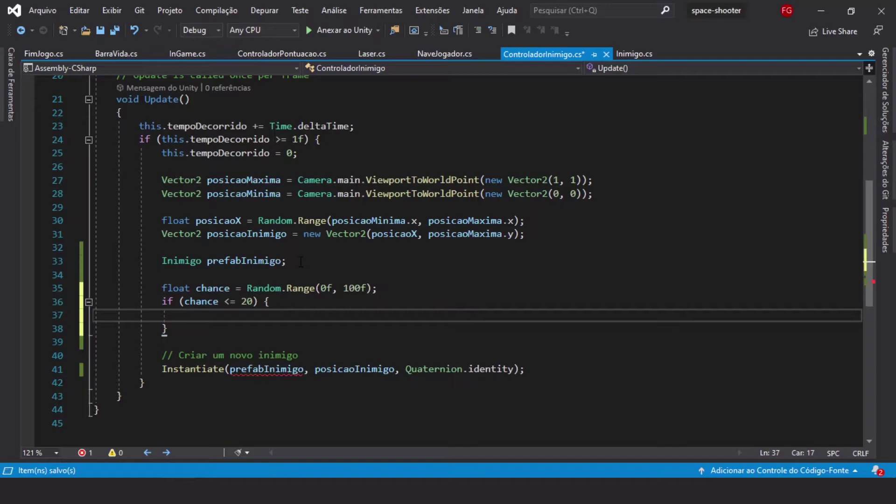
key(Up)
key(Right)
key(Right)
key(Right)
key(Right)
key(Right)
key(Right)
key(Right)
key(Right)
key(Right)
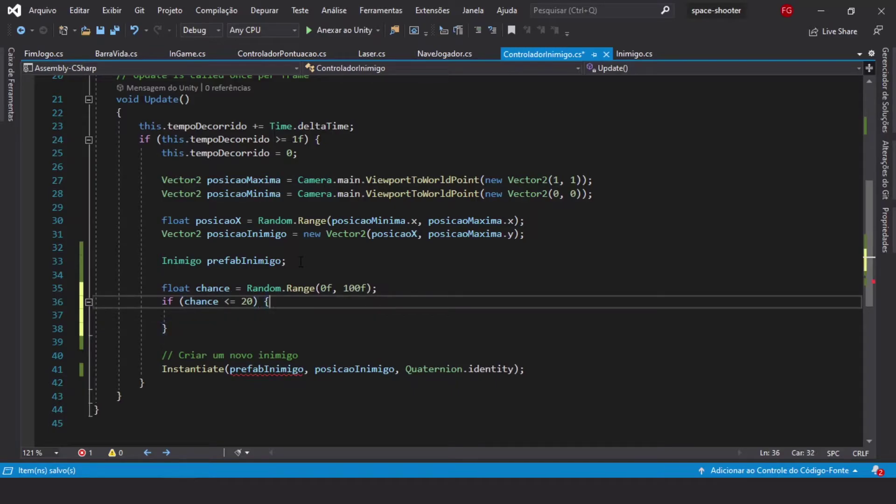
text( // 20)
text(% de chance )
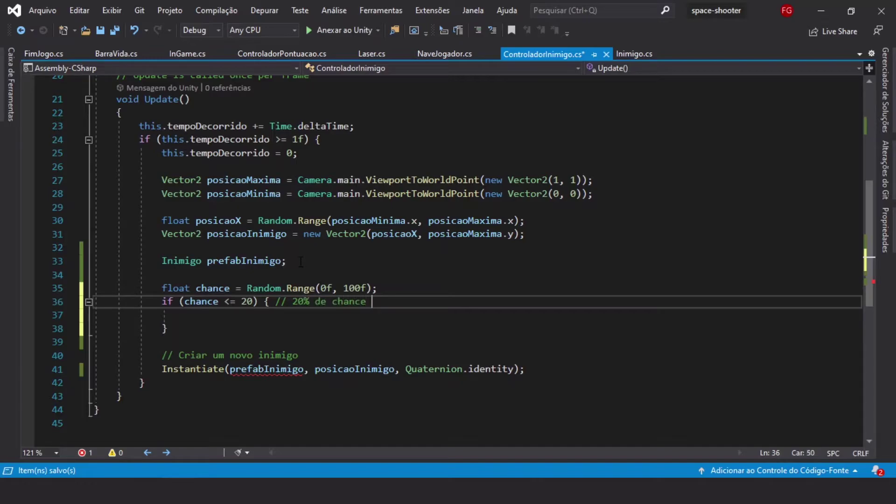
text(de criar o ini)
text(migo grande)
key(Down)
key(Down)
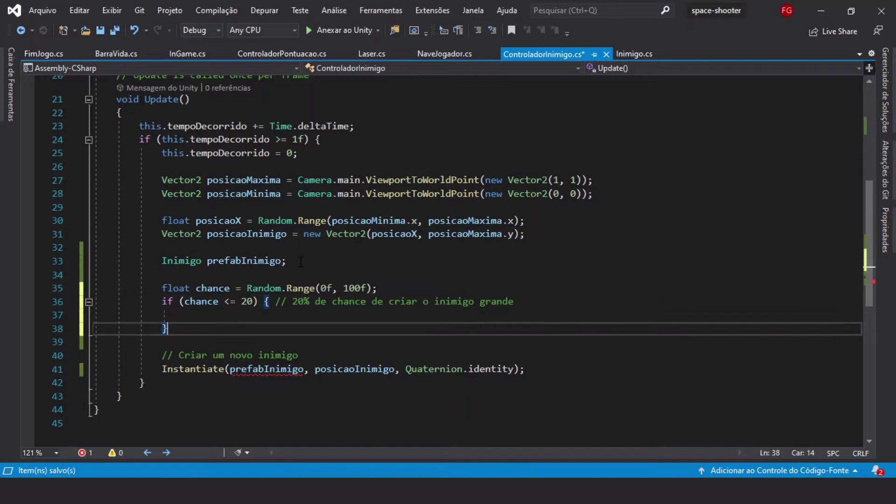
key(Up)
text(prefa)
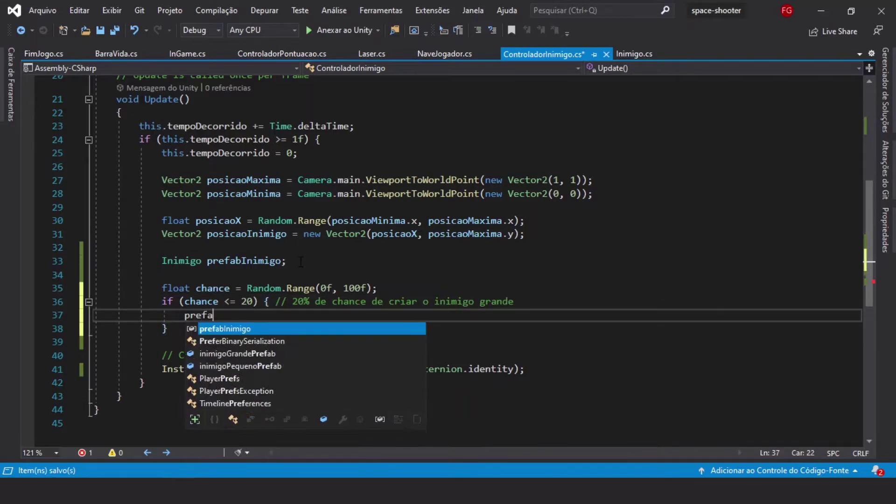
key(Tab)
text(= this)
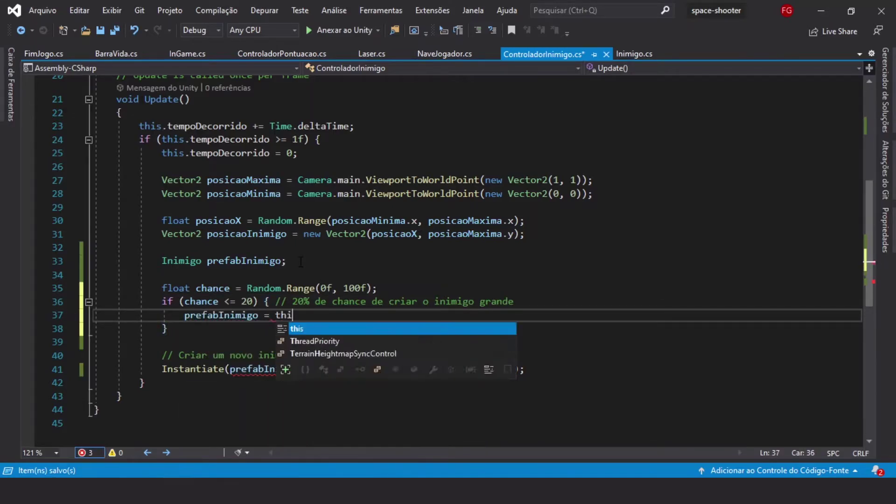
text(.)
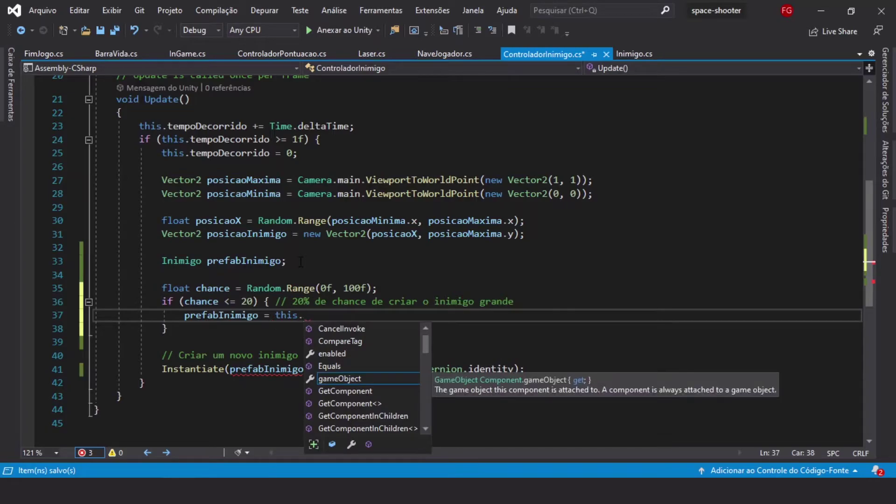
text(ini)
key(Tab)
text(;)
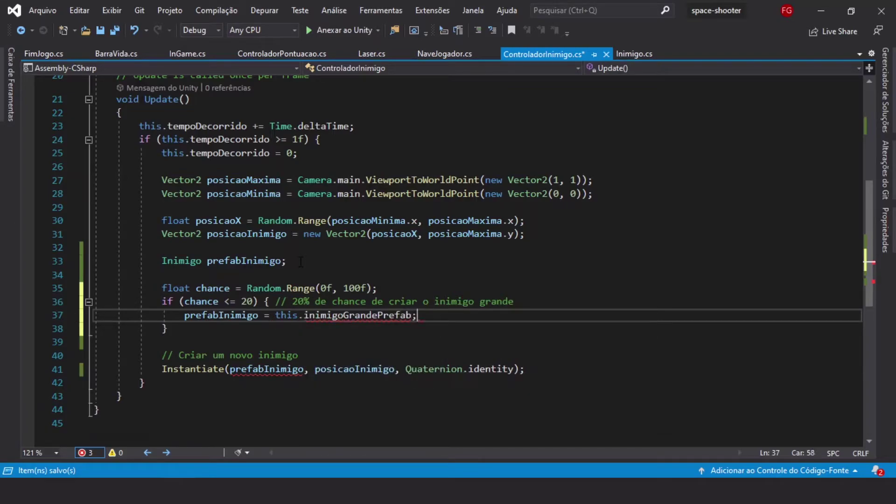
- Add an else branch assigning inimigoPequenoPrefab to prefabInimigo and save the script
key(Down)
text(else )
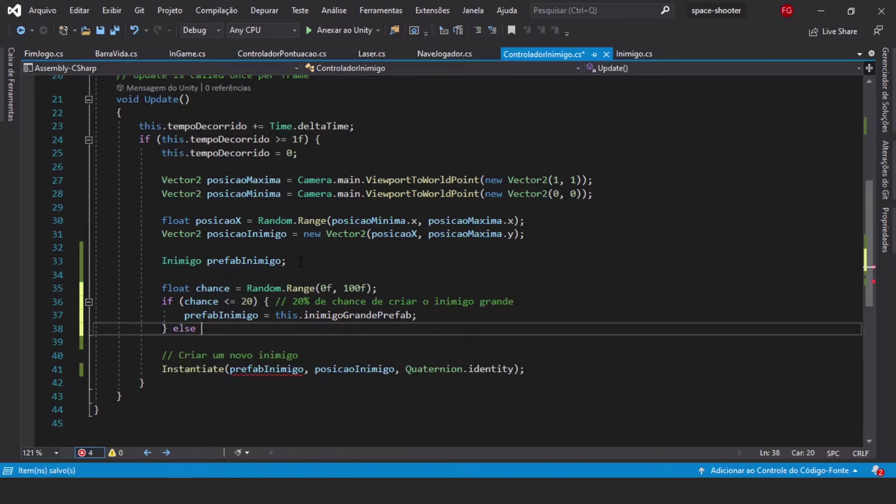
text({)
key(Return)
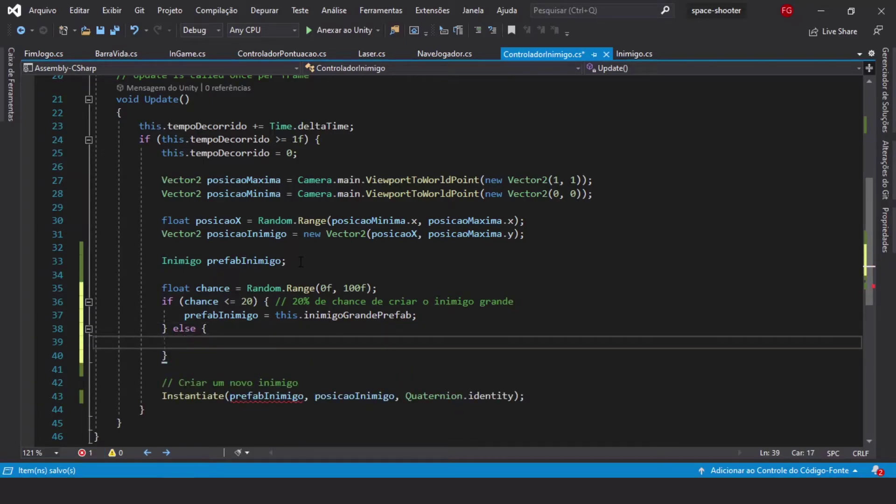
text(pre)
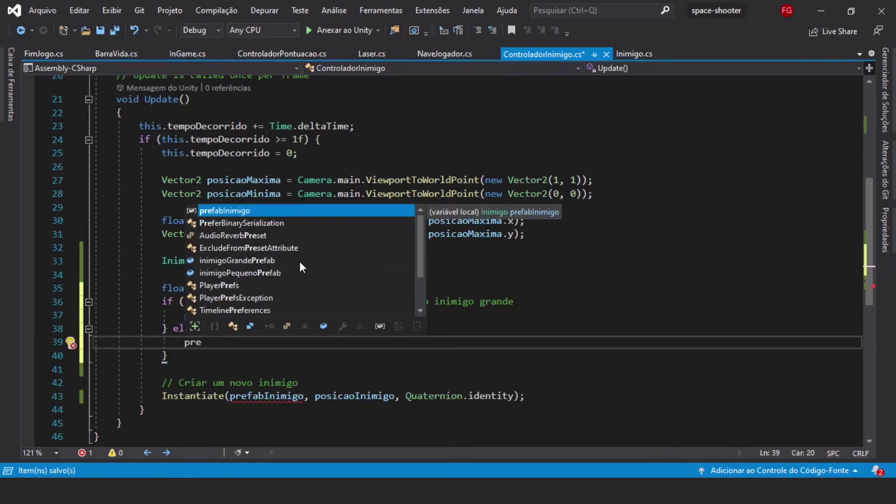
key(Tab)
text(= this.)
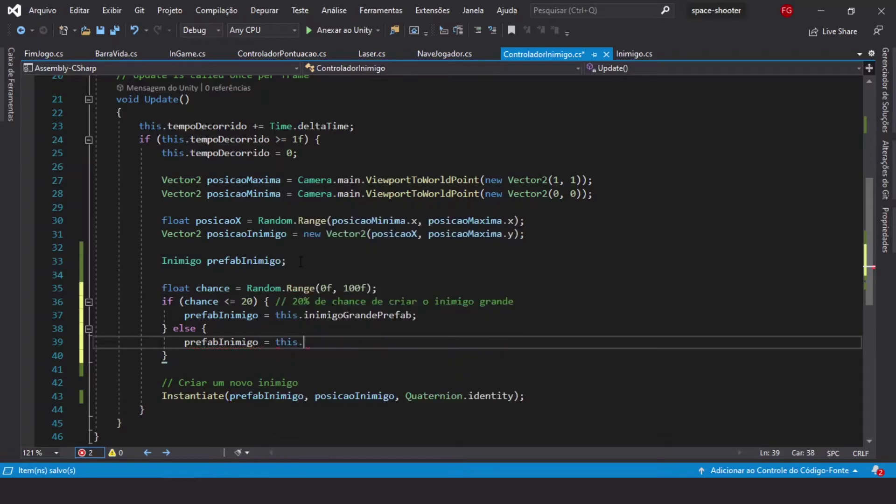
key(Down)
text(;)
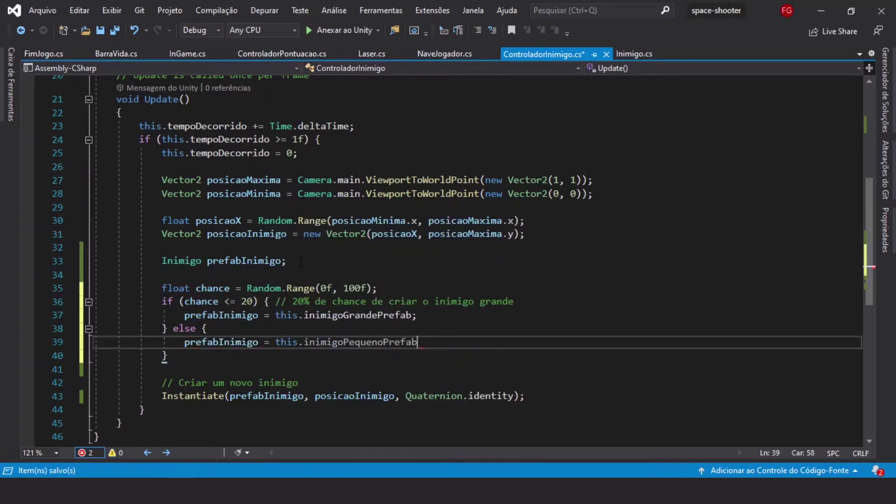
key(ctrl+s)
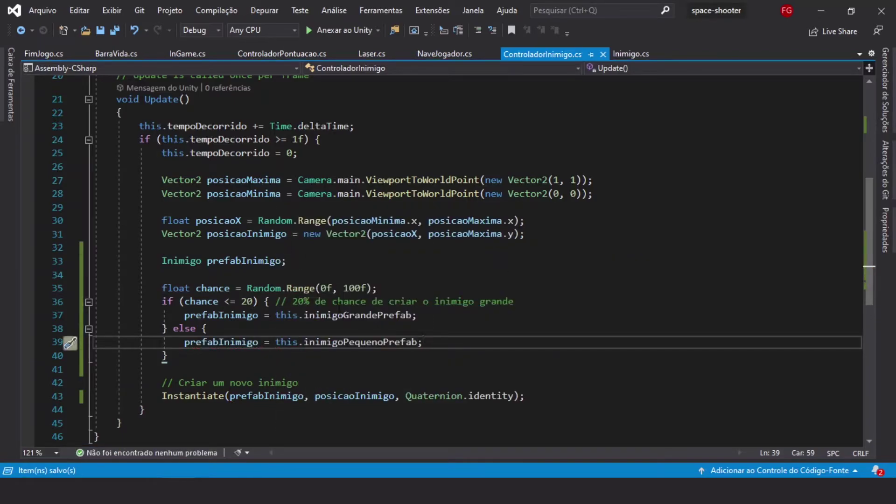
key(Up)
key(Up)
key(ctrl+shift+Left)
key(ctrl+shift+Left)
key(ctrl+shift+Left)
key(ctrl+shift+Left)
key(ctrl+shift+Left)
- Review the if/else branches that choose the small or large enemy prefab, then return to Unity
key(shift+Up)
key(shift+Home)
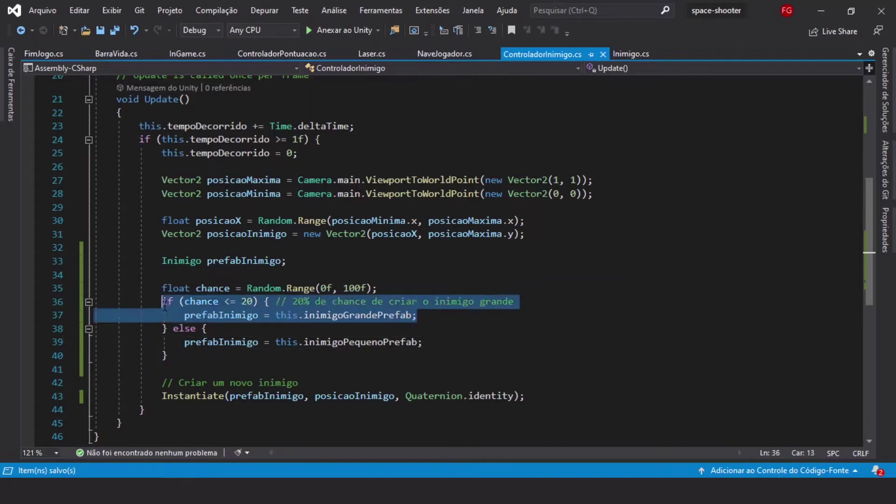
click(191, 356)
key(shift+Up)
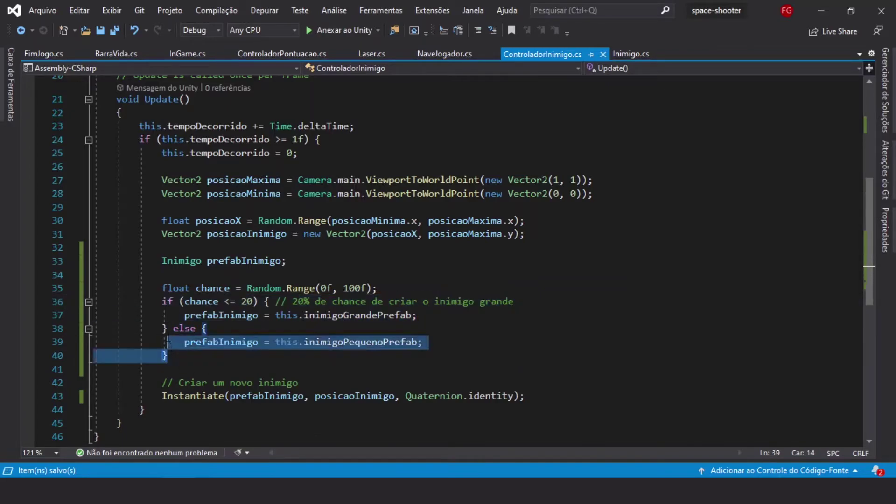
key(shift+Up)
click(193, 352)
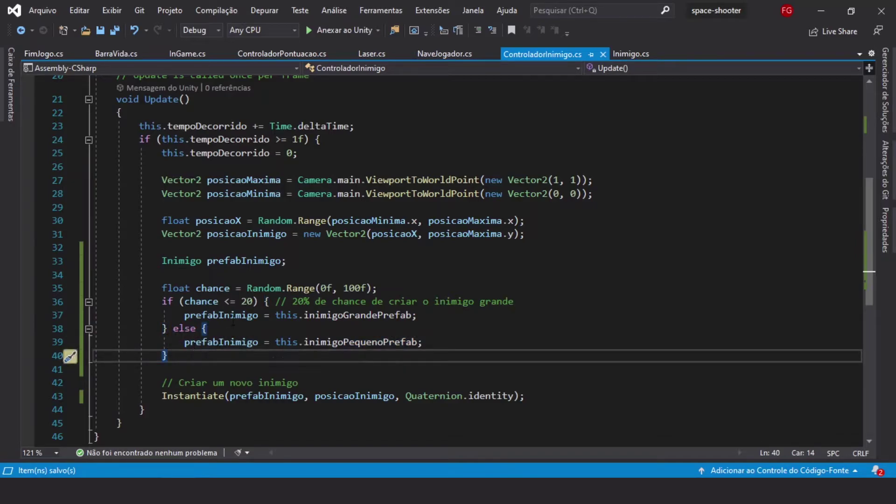
click(229, 315)
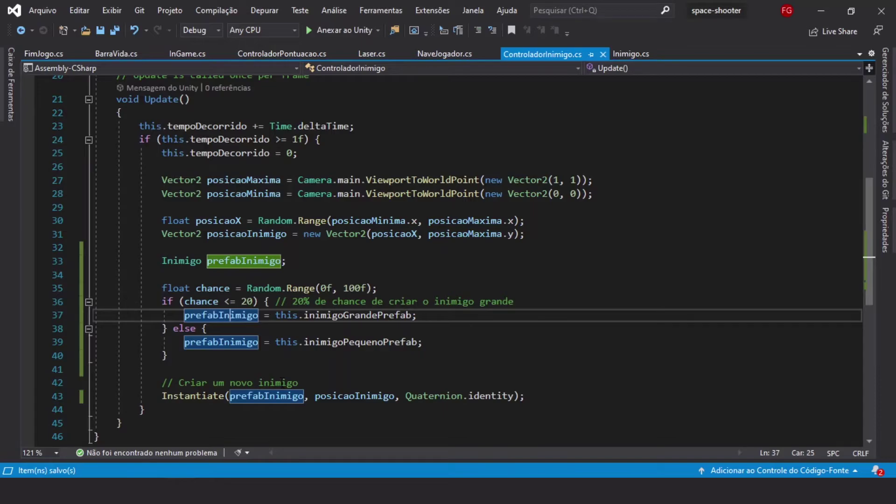
key(alt+Tab)
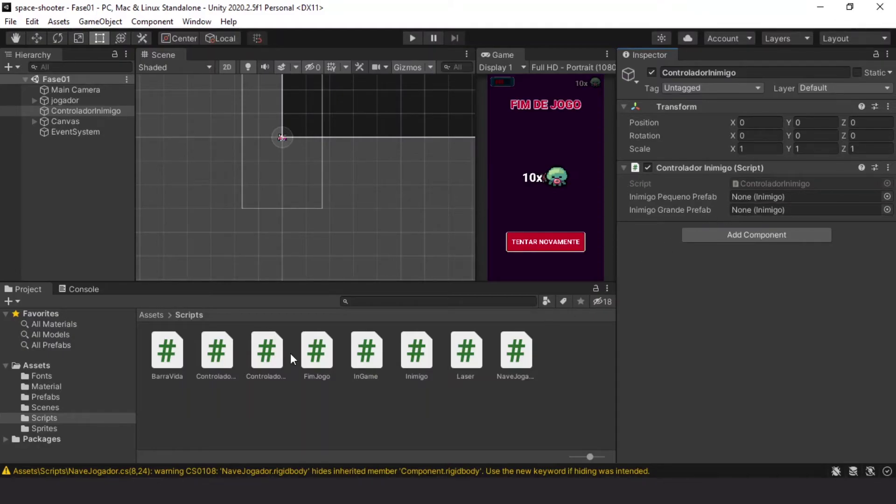
- Assign inimigo01 to Inimigo Pequeno Prefab and inimigo02 to Inimigo Grande Prefab, then save the Fase01 scene
click(45, 398)
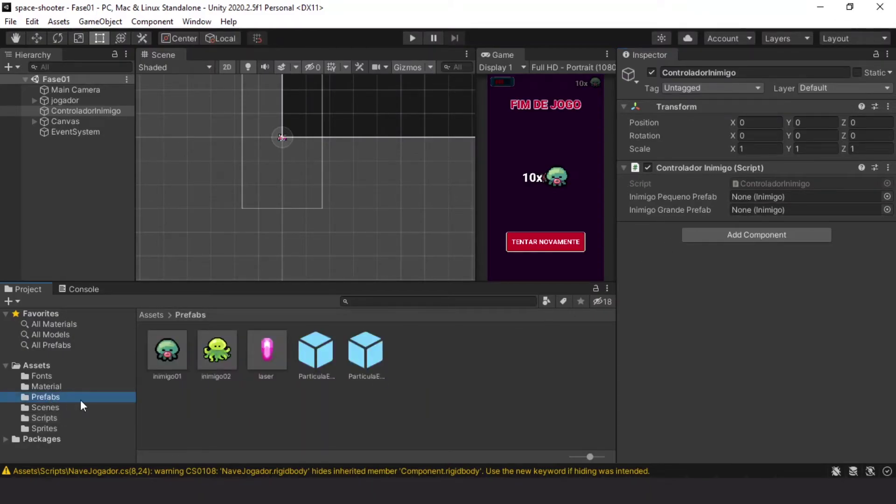
click(166, 354)
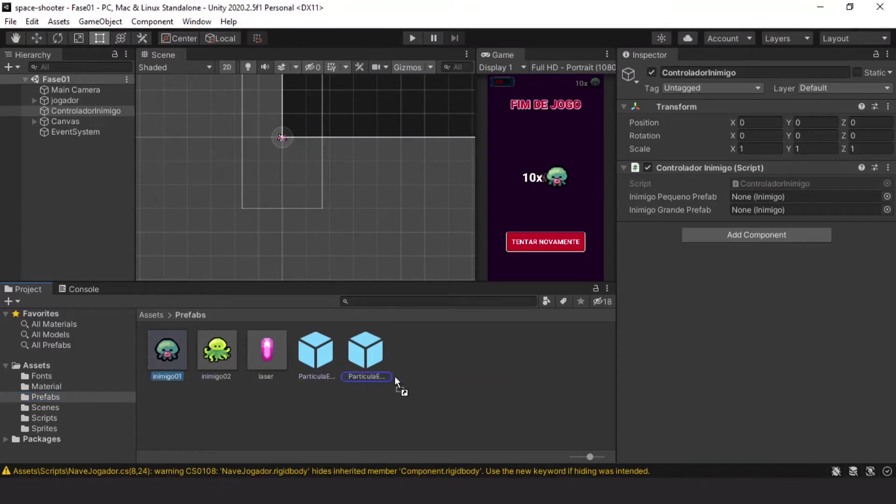
drag(395, 377, 767, 197)
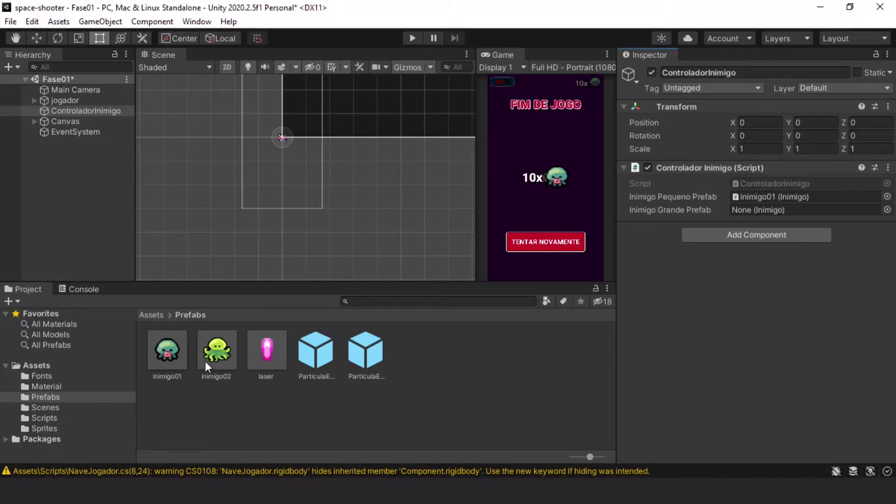
drag(205, 360, 749, 213)
key(ctrl+s)
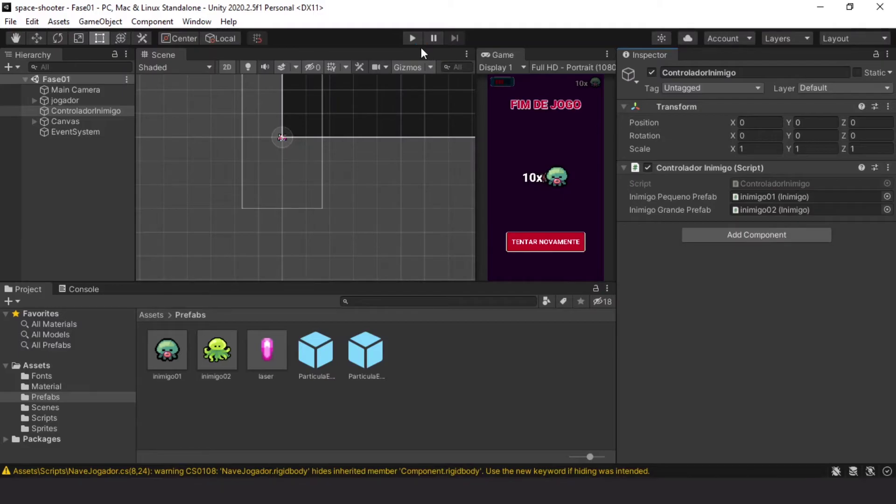
- Play-test, steering the ship through mixed small and large enemies to 43 kills, then return to Inimigo.cs
click(412, 40)
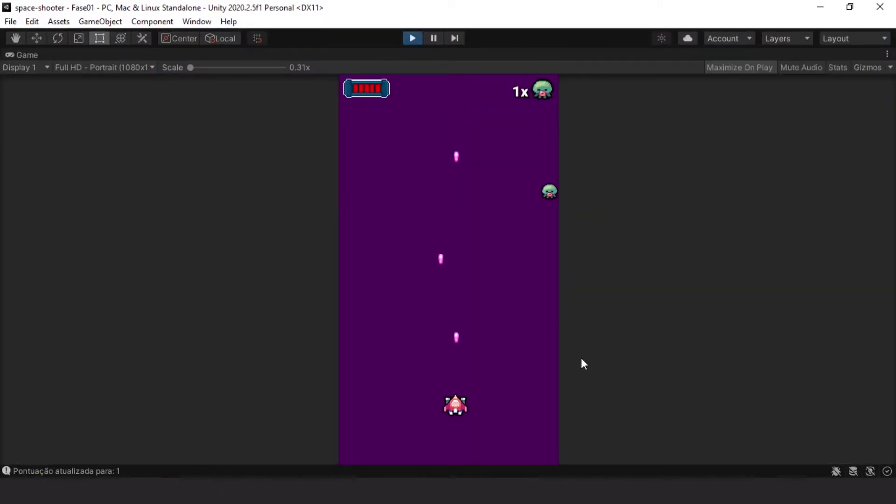
key(Left)
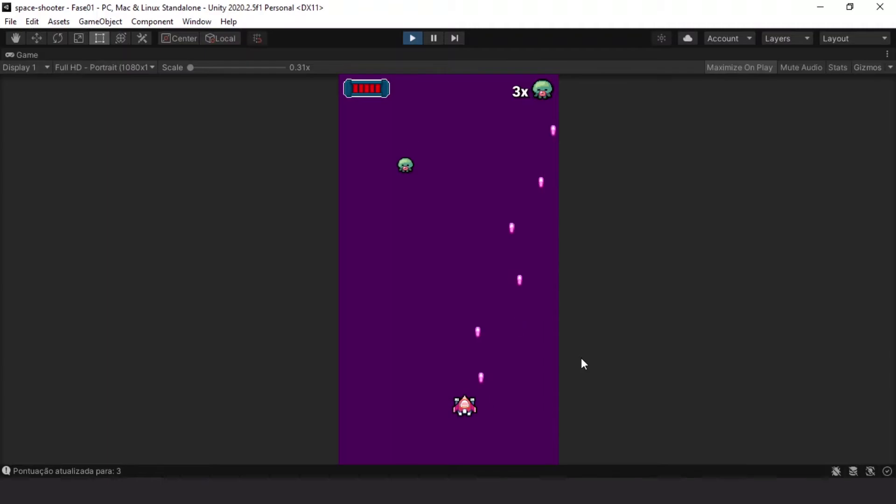
key(Right)
key(Right)
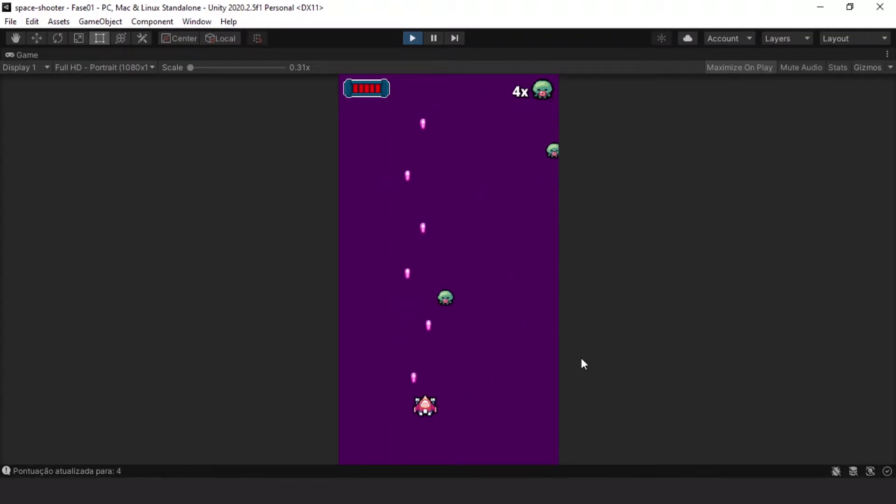
key(Right)
key(Left)
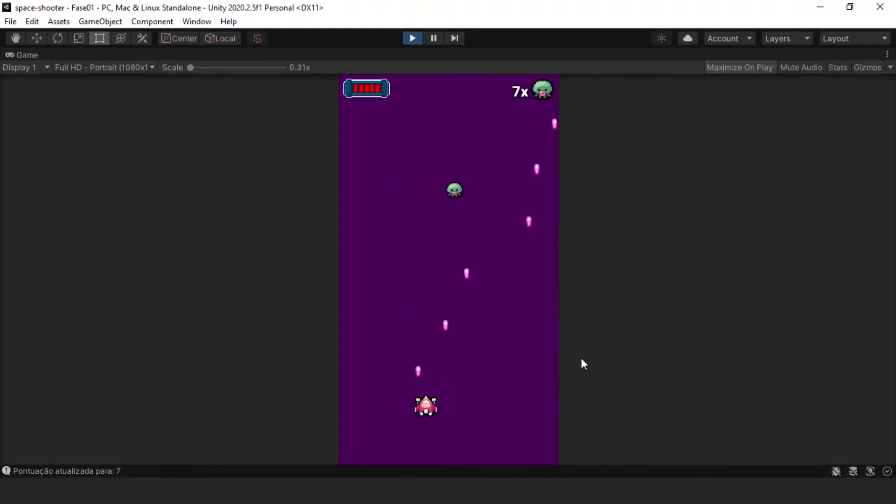
key(Left)
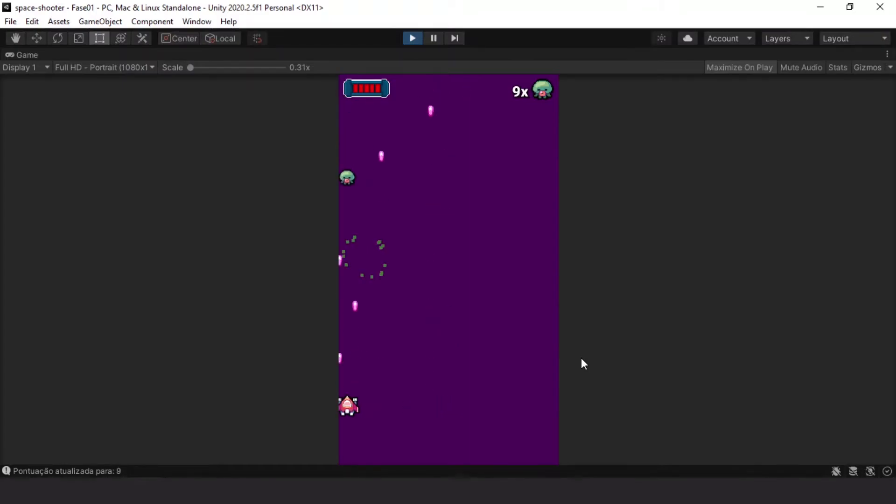
key(Right)
key(Right)
key(Left)
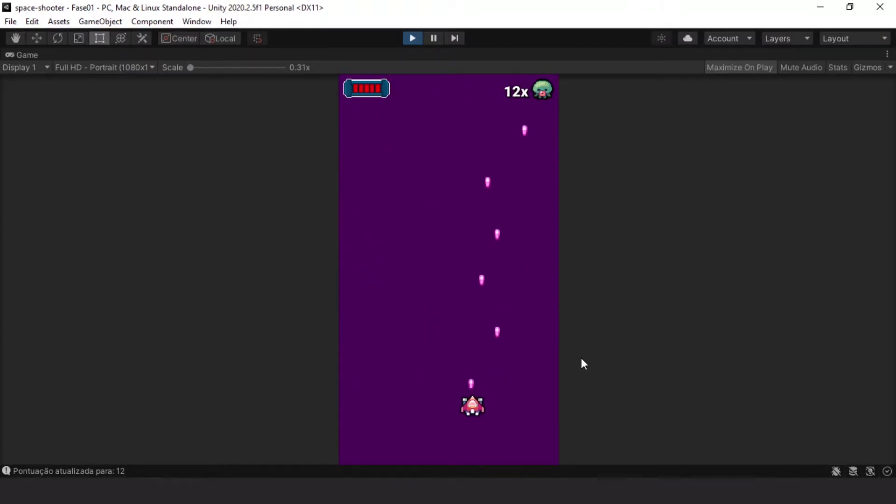
key(Left)
key(Right)
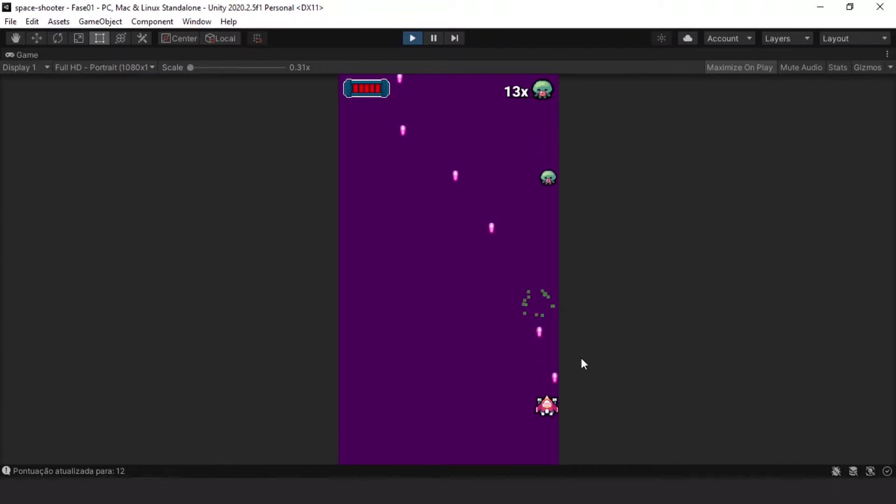
key(Left)
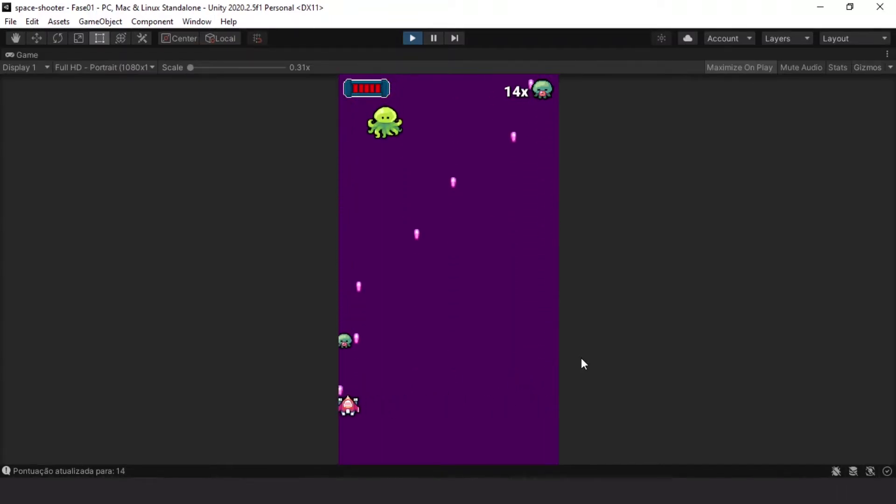
key(Right)
key(Right)
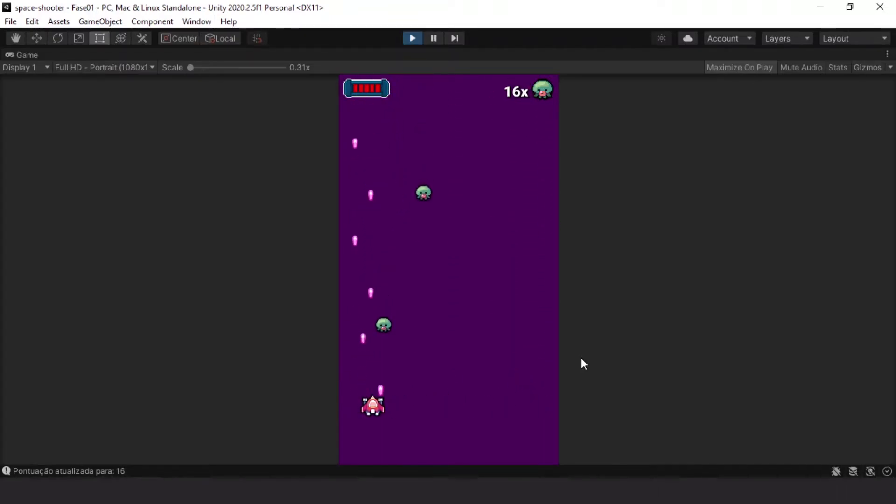
key(Right)
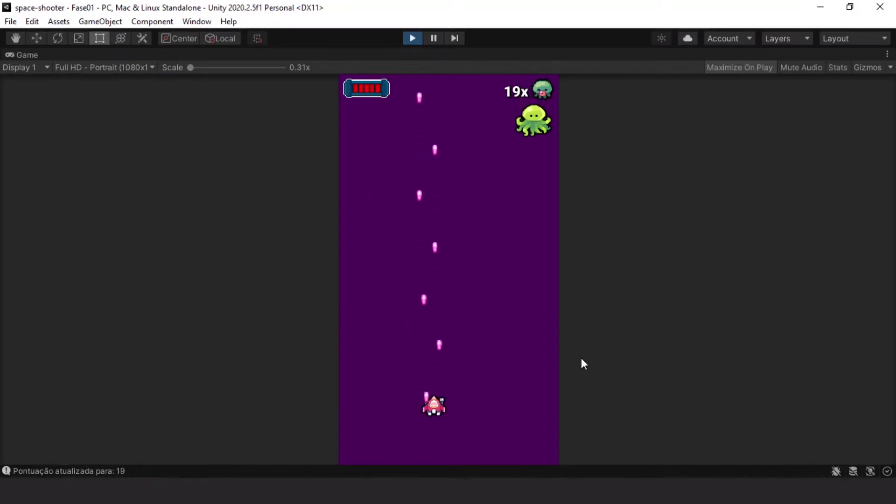
key(Left)
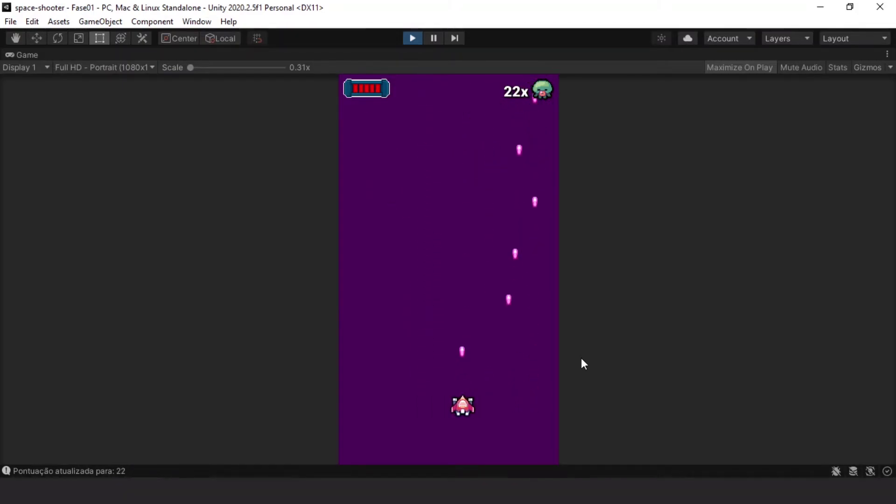
key(Right)
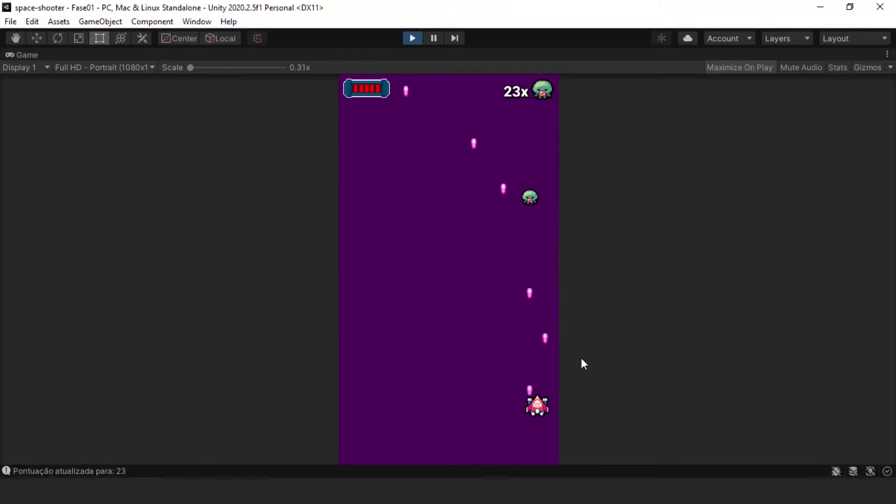
key(Left)
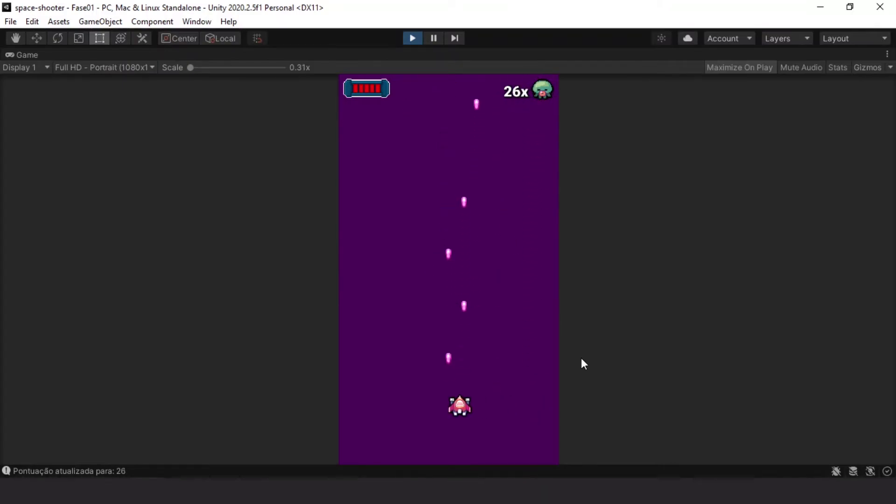
key(Right)
key(Left)
key(Right)
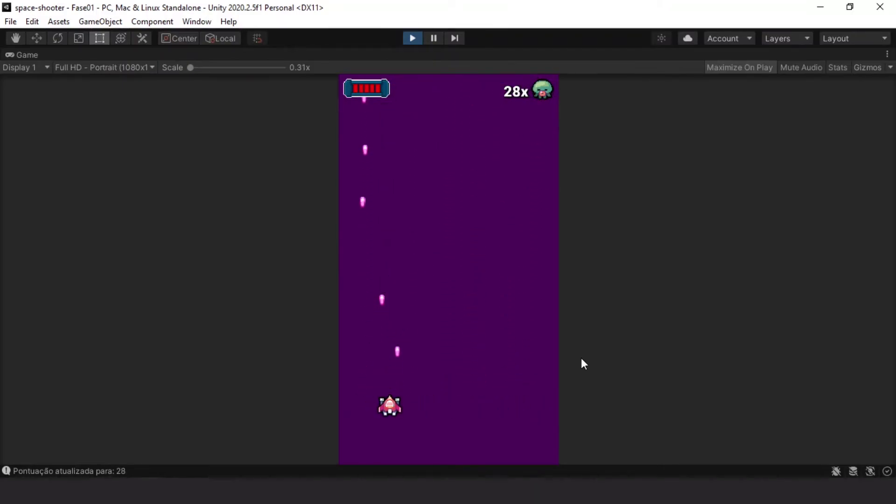
key(Right)
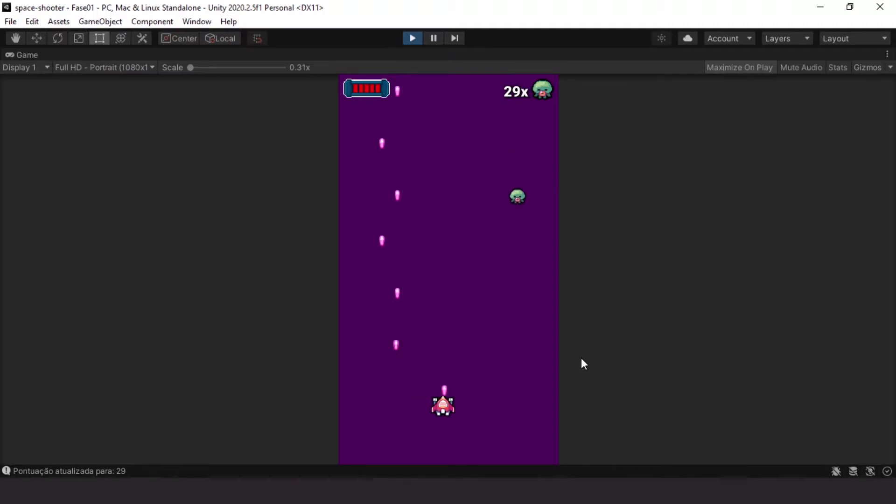
key(Left)
key(Left)
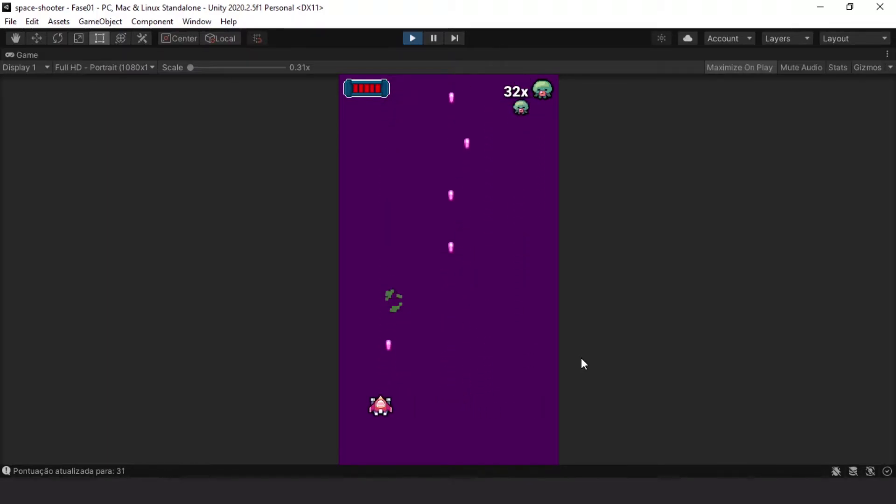
key(Right)
key(Right)
key(Left)
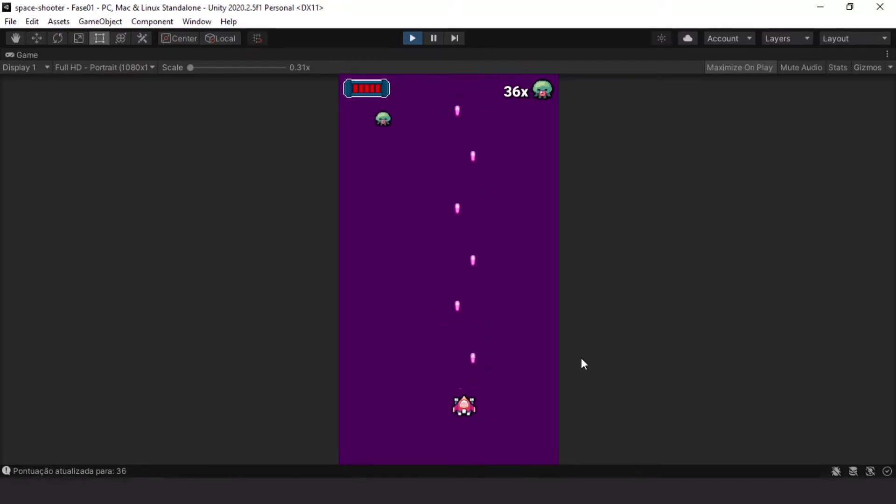
key(Left)
key(Right)
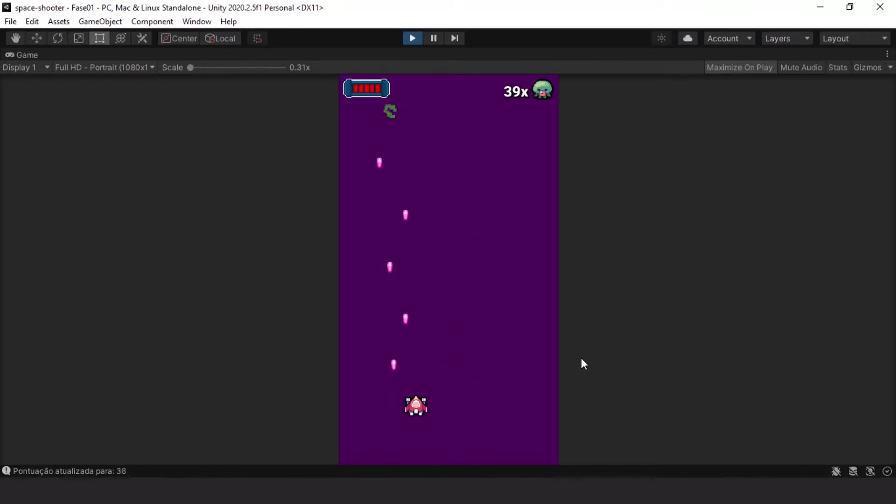
key(Right)
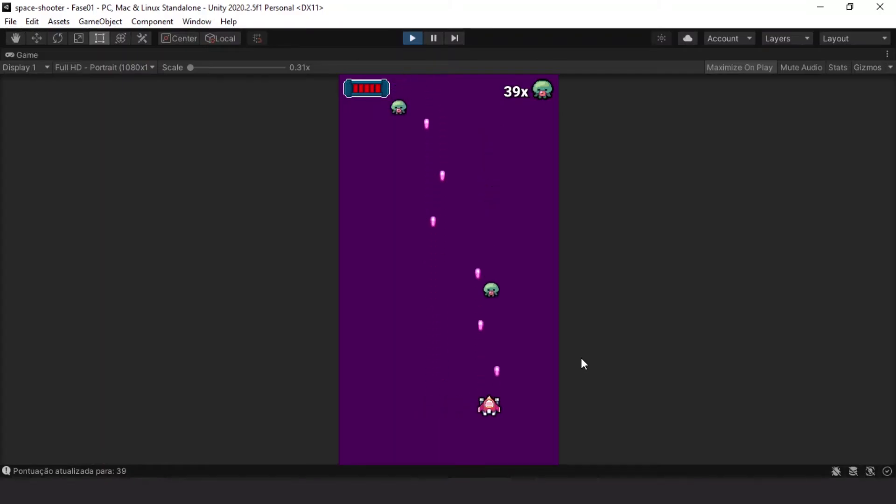
key(Left)
key(Left)
key(Right)
key(Left)
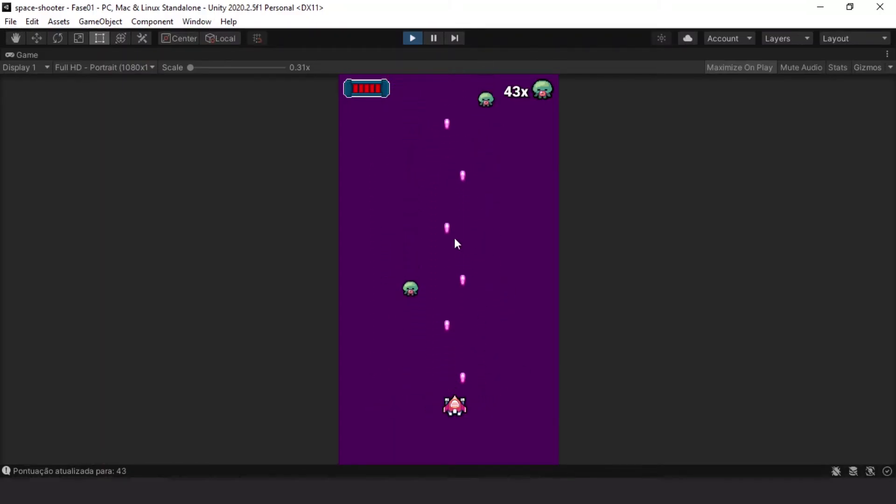
key(alt+Tab)
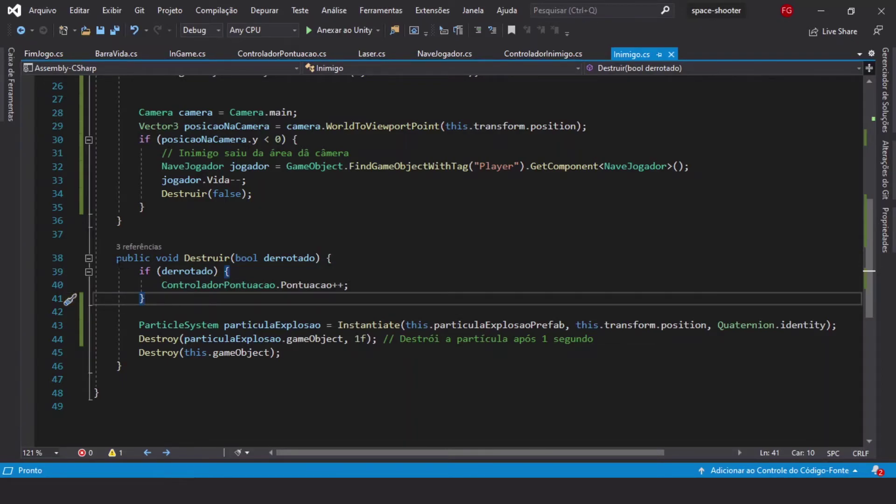
- Highlight the Destruir method, then scroll up to the Inimigo class's field declarations
drag(116, 258, 136, 366)
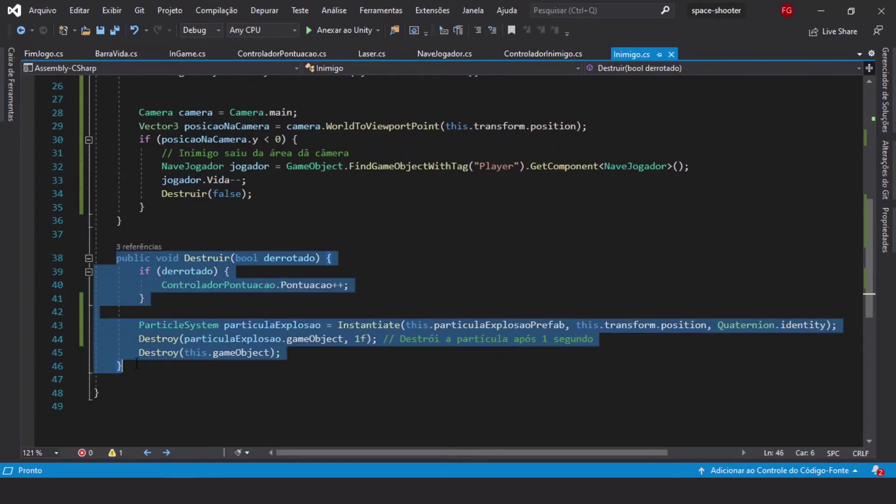
click(148, 299)
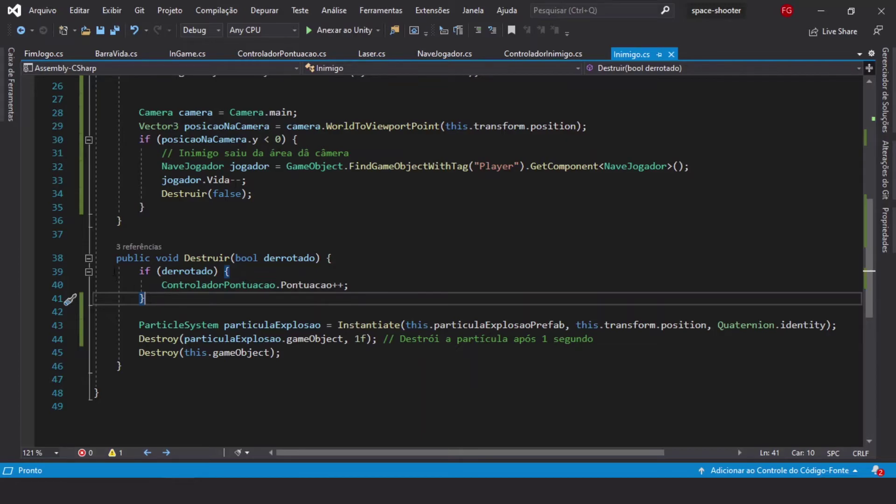
drag(112, 257, 134, 362)
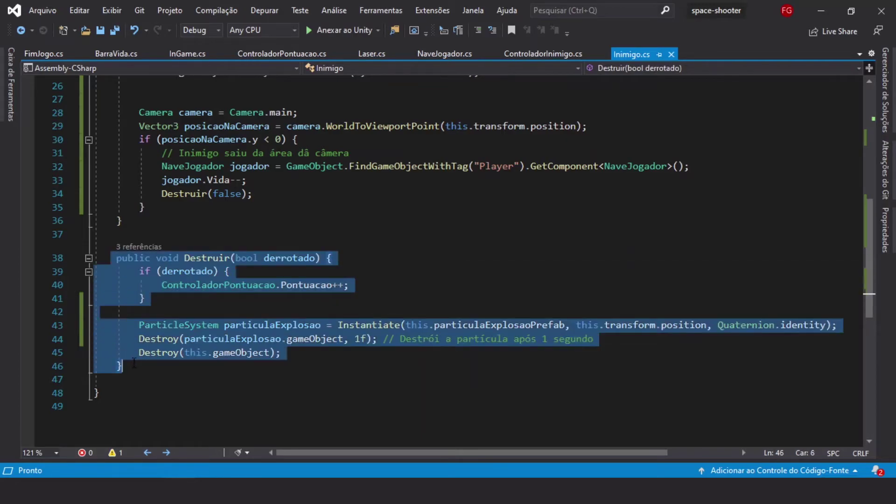
click(134, 362)
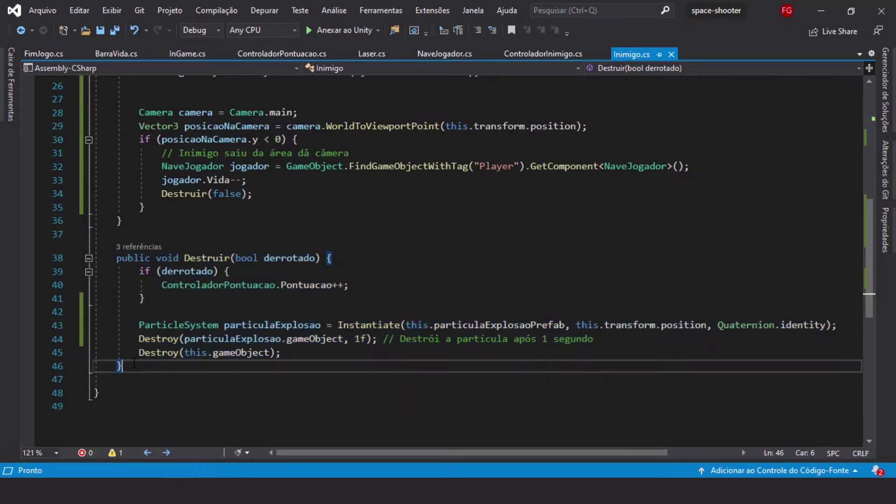
drag(134, 364, 120, 264)
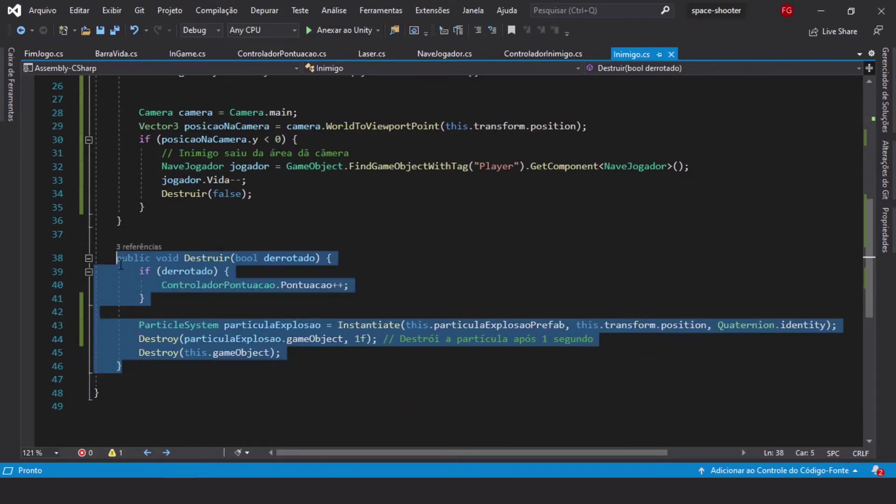
click(168, 317)
scroll(168, 315, up, 5)
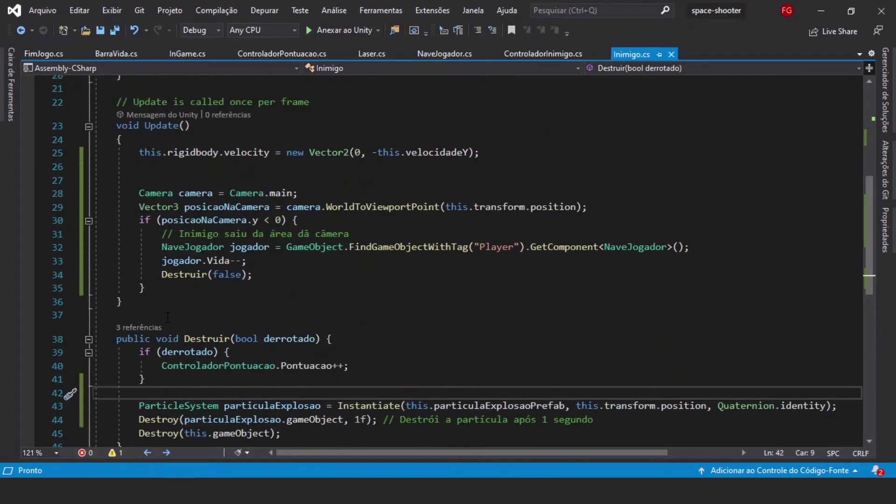
scroll(167, 315, up, 3)
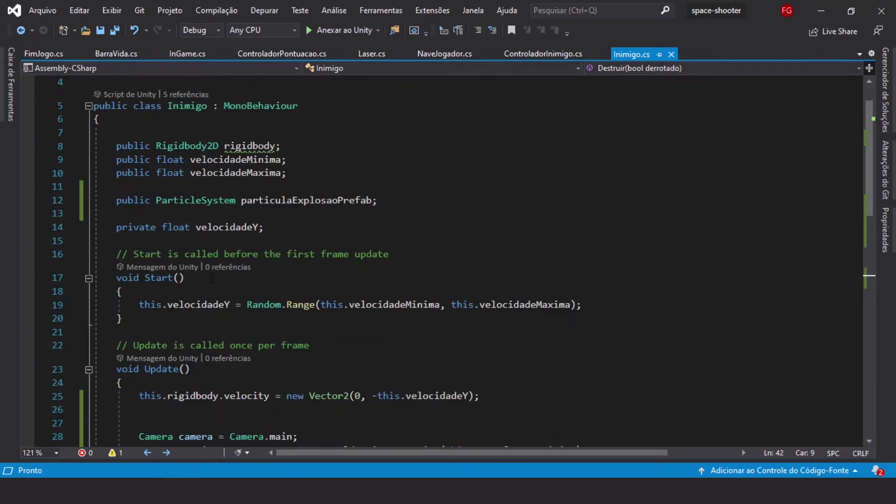
- Declare a public int vidas field on line 11 of Inimigo and save
click(161, 186)
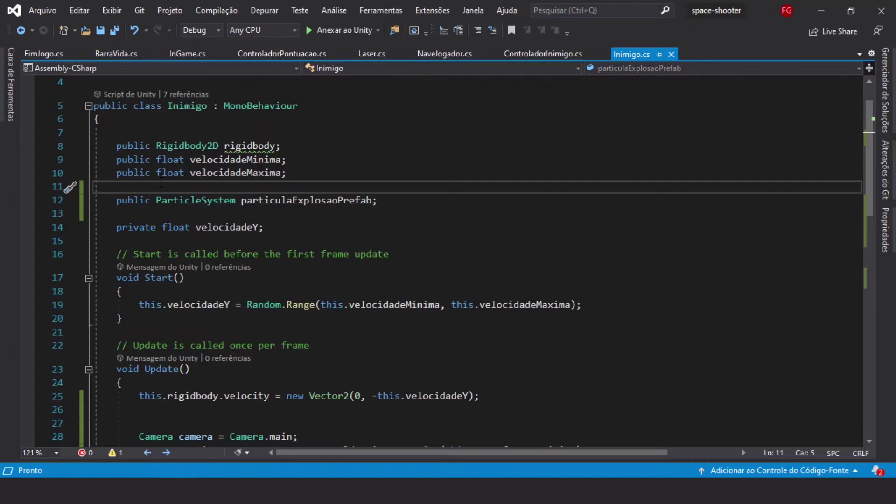
text(public int vidas)
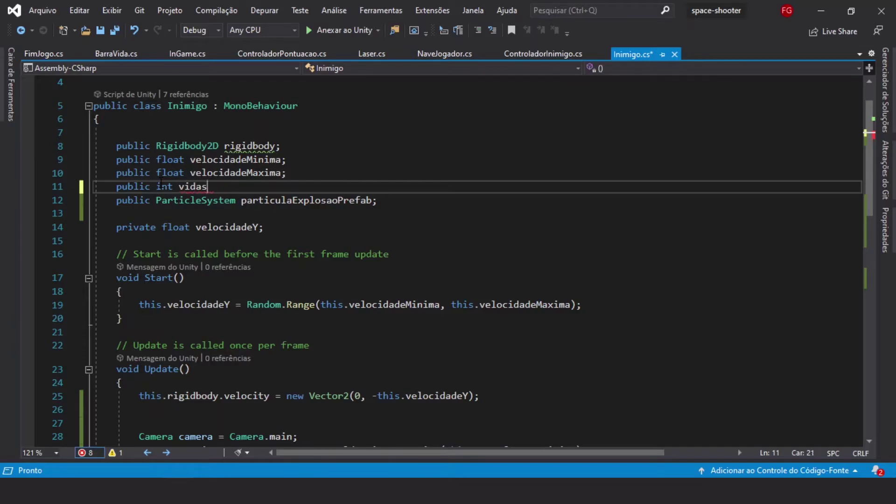
key(BackSpace)
text(;)
key(ctrl+s)
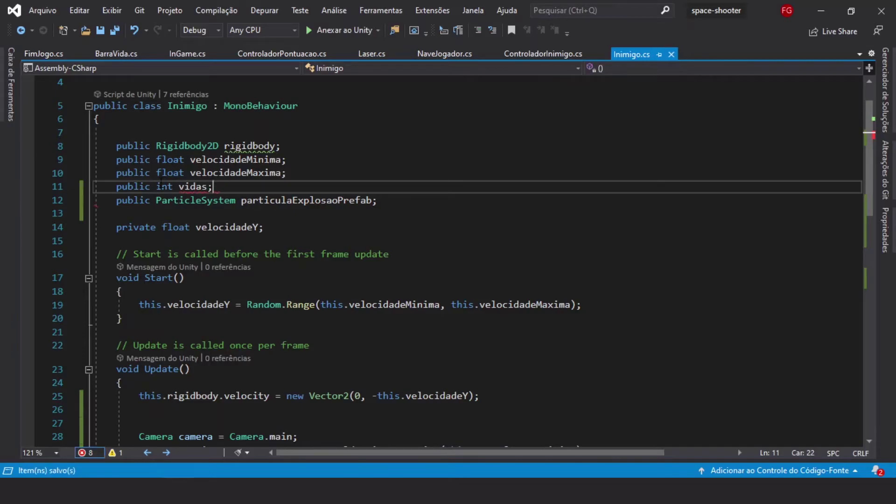
double_click(190, 188)
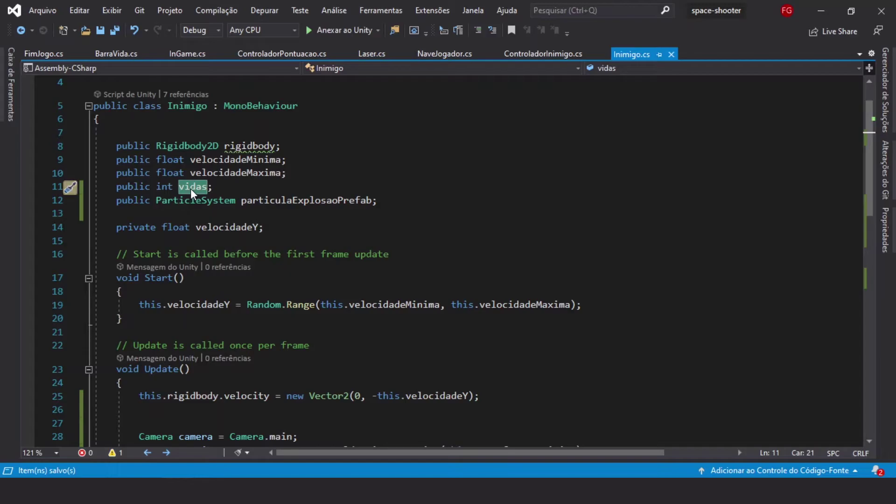
- Add an empty public void ReceberDano() method above Destruir and save
scroll(191, 188, down, 4)
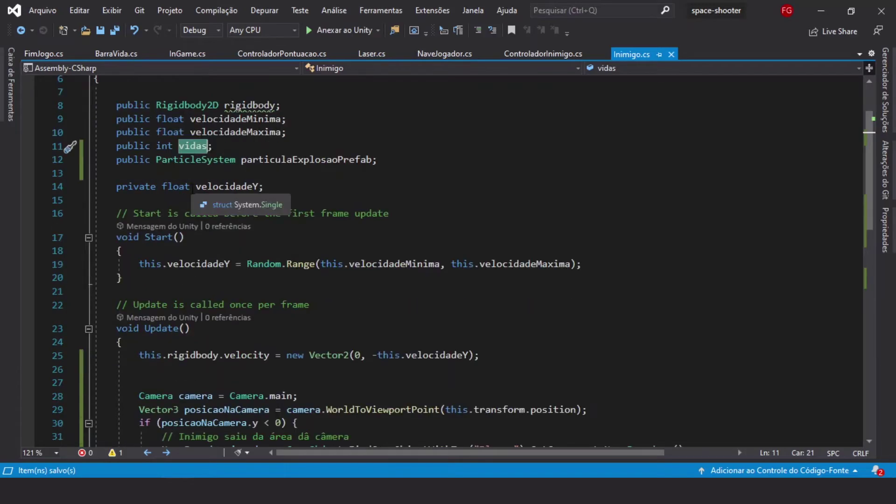
scroll(193, 188, down, 4)
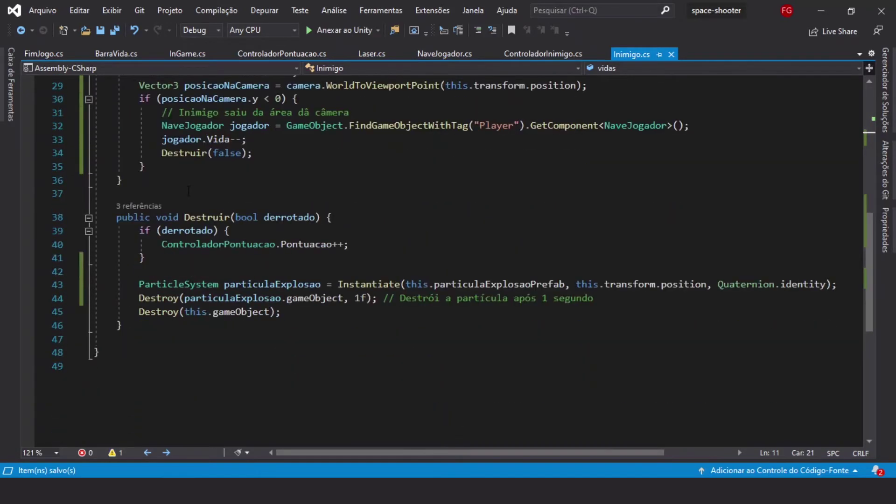
click(166, 183)
key(Return)
key(Return)
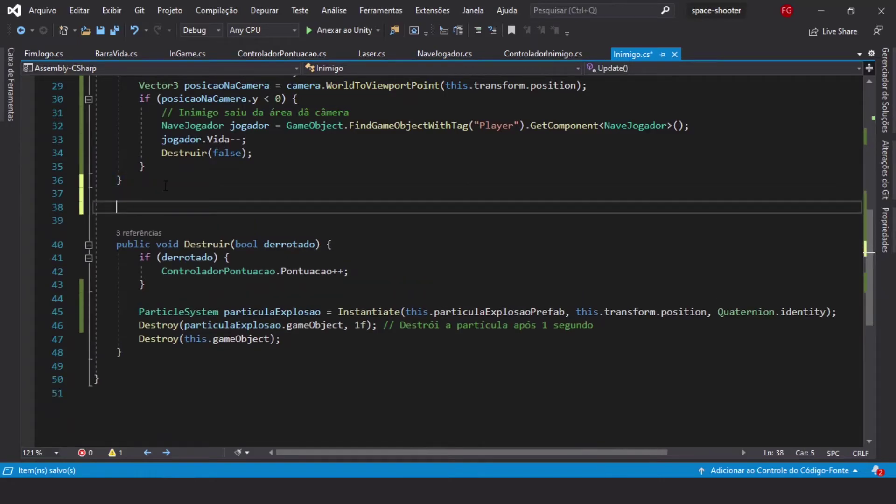
text(public )
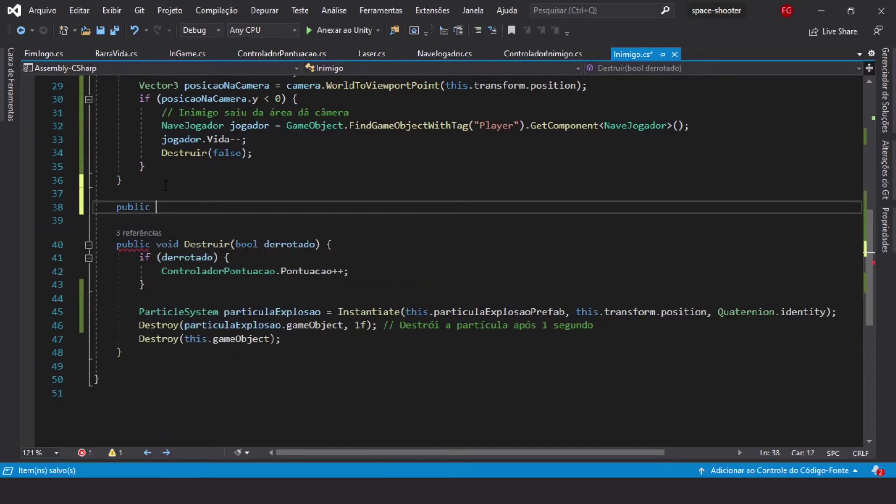
text(void Recebe)
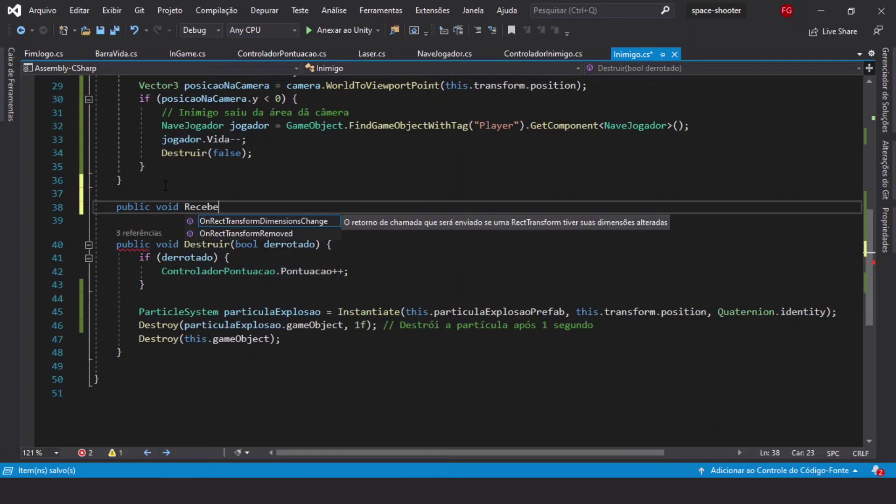
text(rDano)
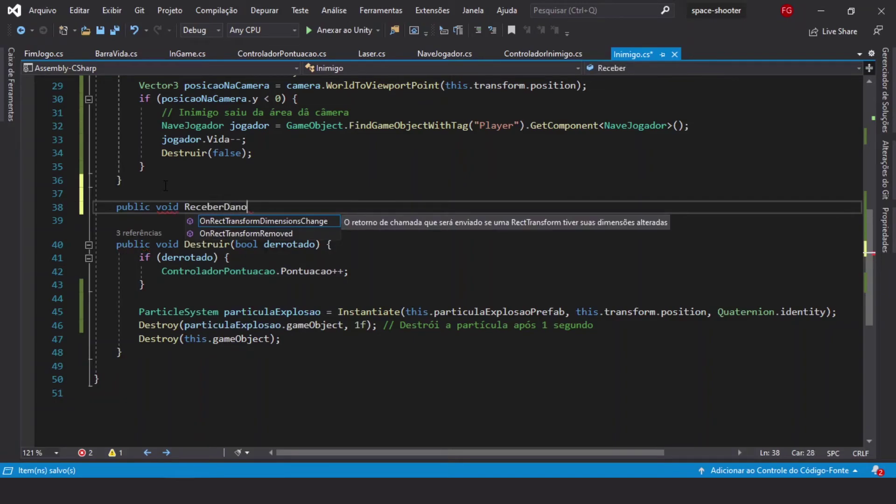
text(())
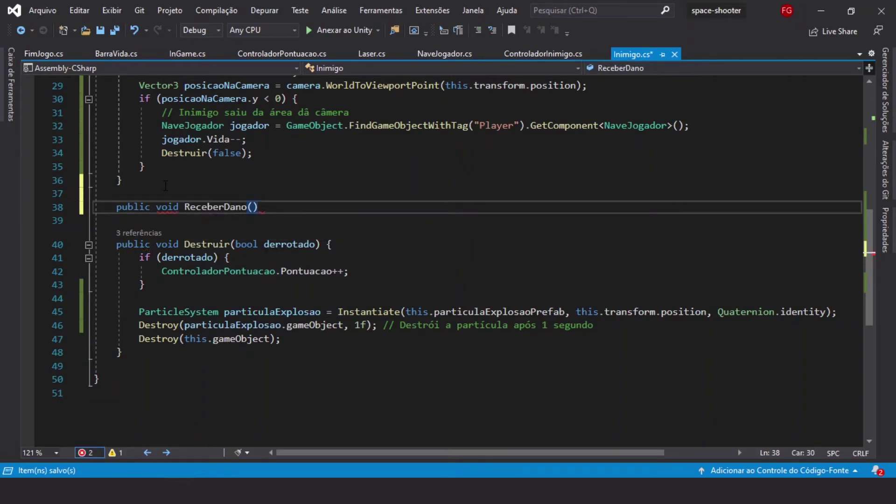
text( {)
key(Return)
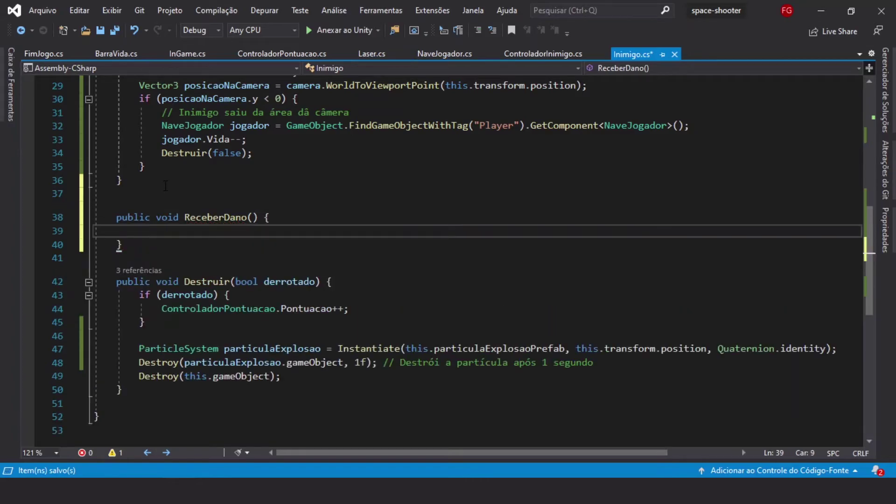
key(ctrl+s)
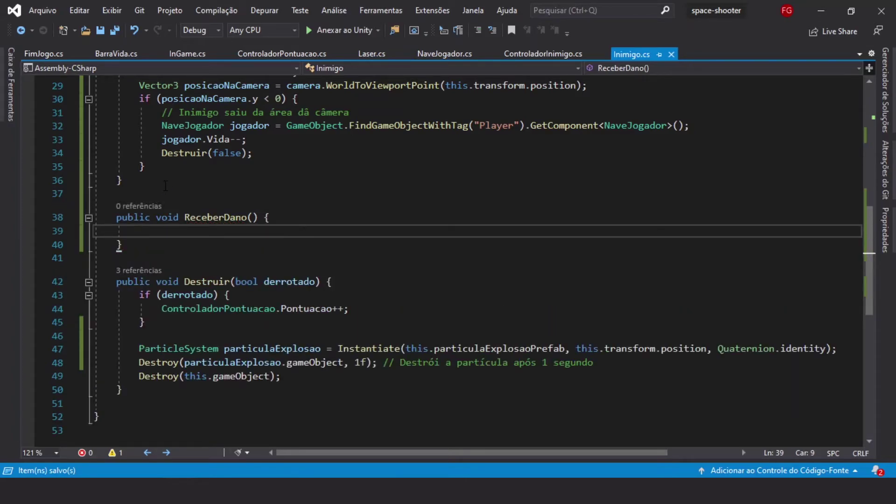
- Make ReceberDano decrement this.vidas and open an if (this.vidas <= 0) block, then save
text(this.vi)
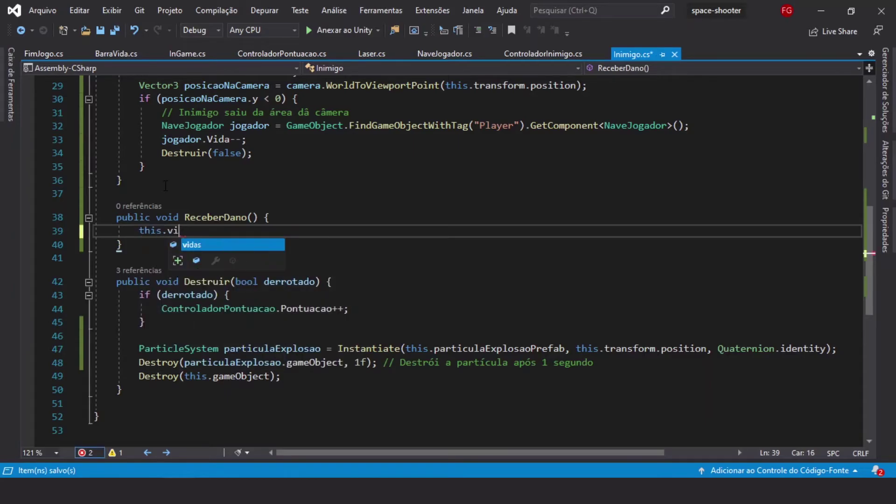
key(Tab)
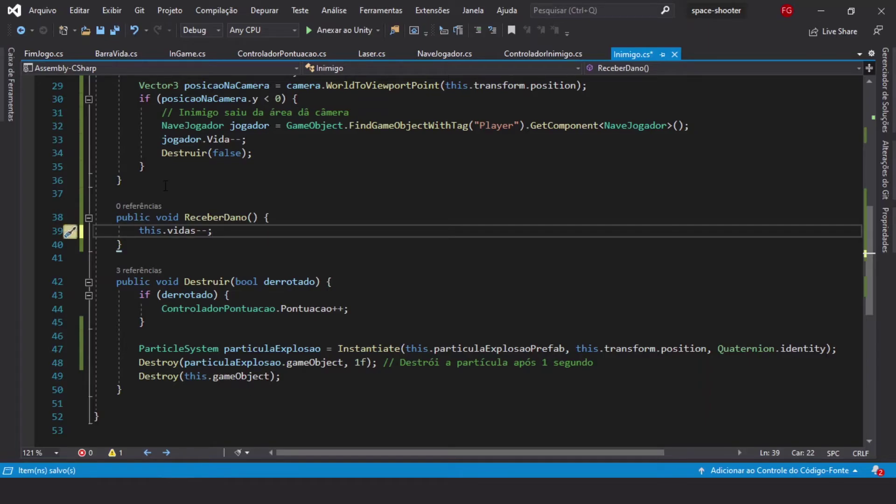
key(Return)
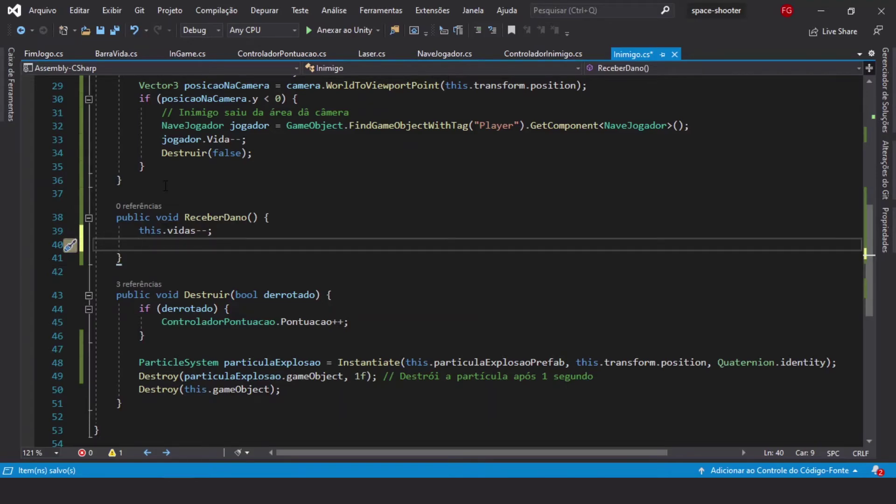
text(if (t)
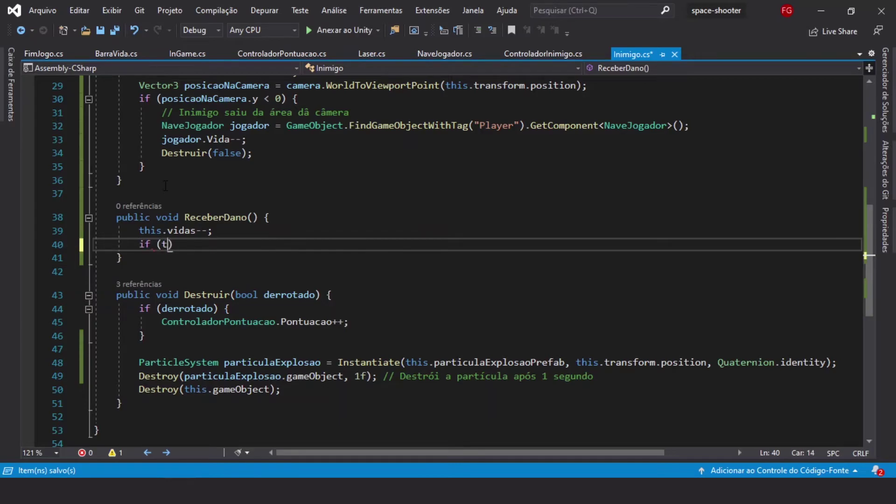
text(his.vidas)
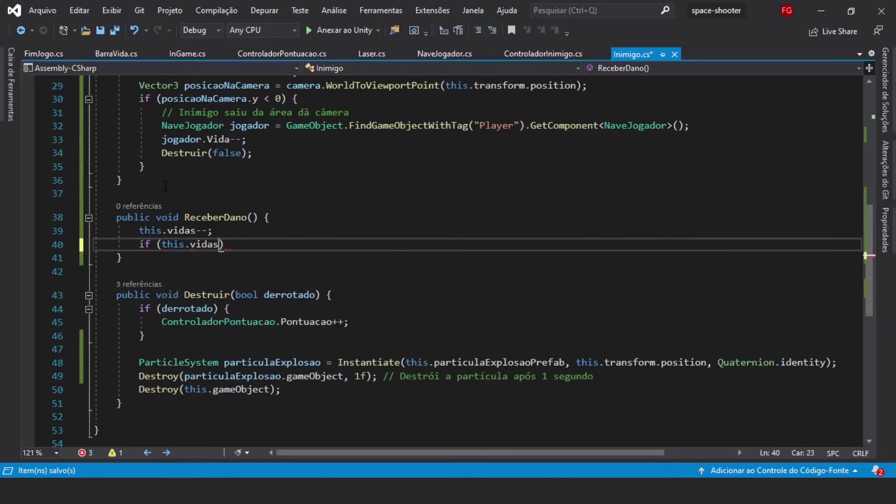
text( <=)
text( 0) )
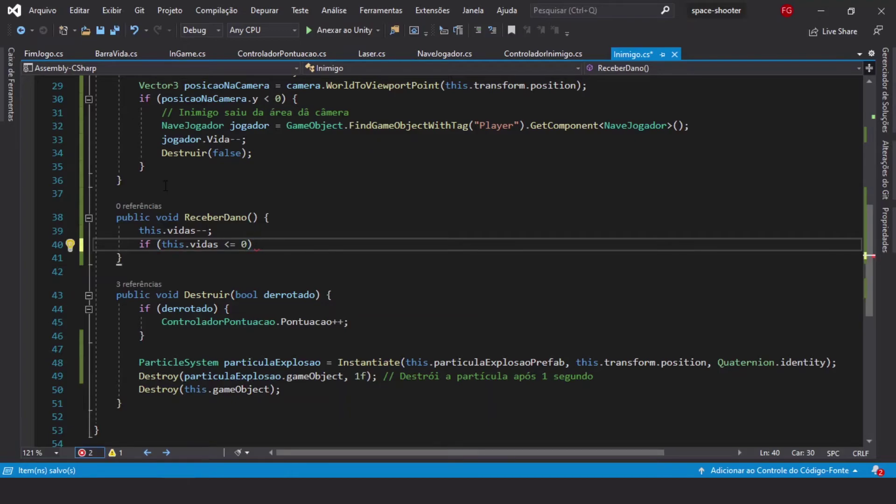
text({)
key(Return)
key(ctrl+s)
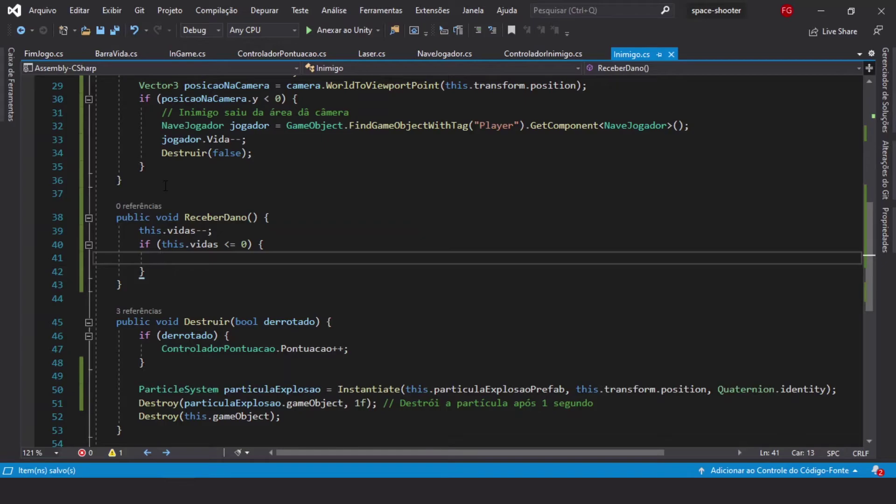
- Type a Destruir call inside ReceberDano's vidas <= 0 branch on line 41
text(Des)
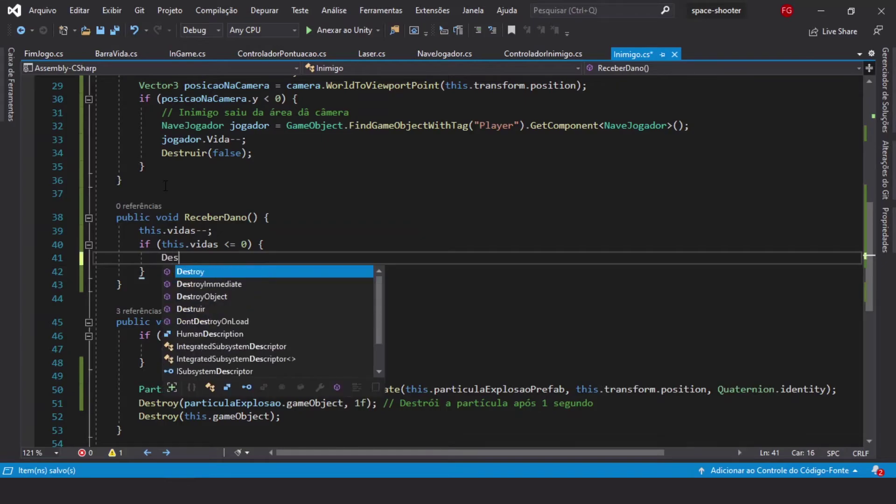
text(tru)
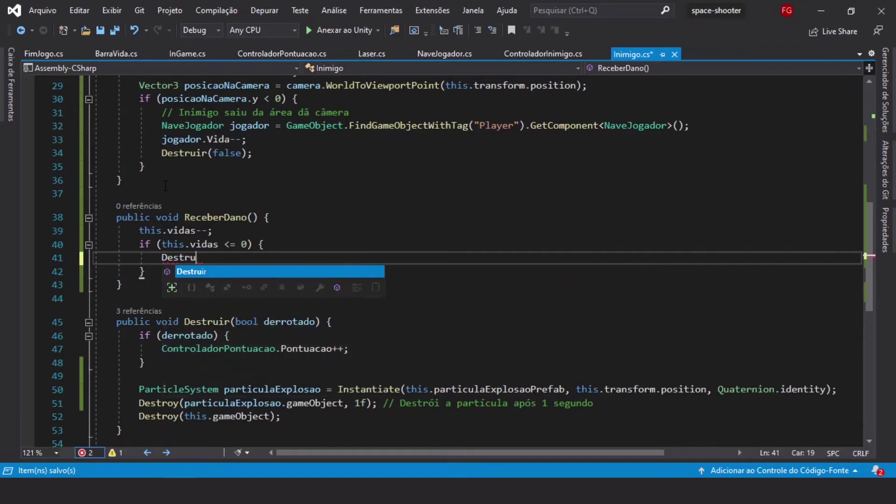
text(ir)
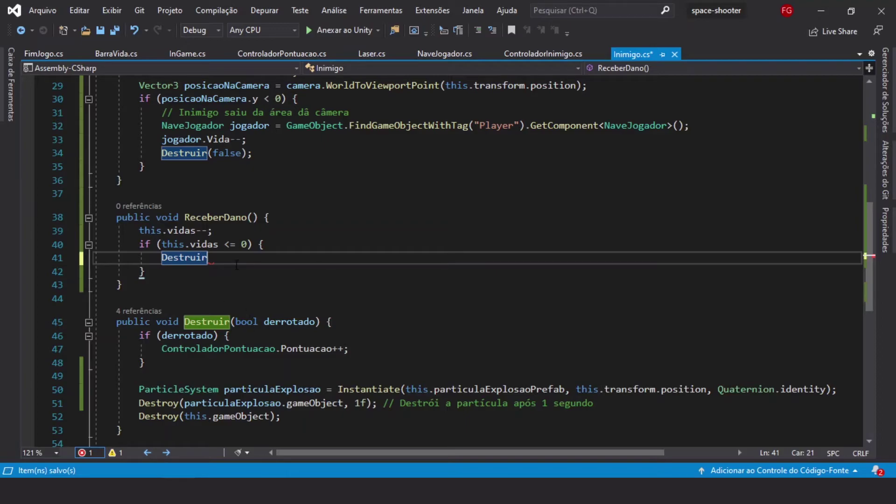
mouse_move(197, 326)
scroll(125, 335, down, 1)
- Select the whole Destruir method to review it, then deselect
drag(115, 281, 137, 389)
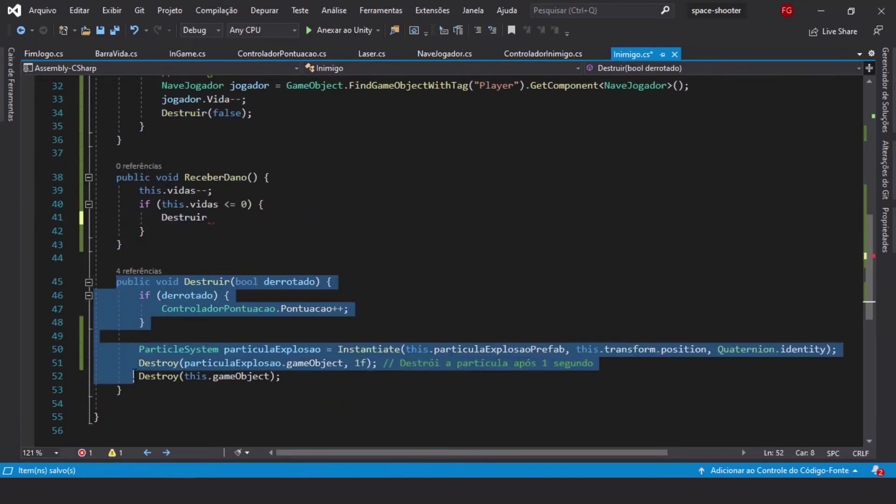
scroll(137, 388, up, 1)
scroll(135, 373, up, 1)
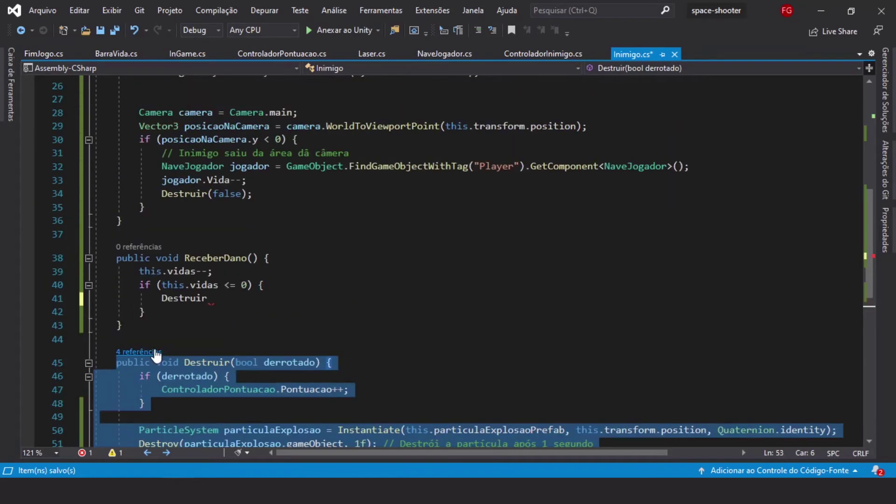
click(131, 326)
- Select the whole ReceberDano method to review it, then deselect and scroll back down
drag(132, 327, 117, 259)
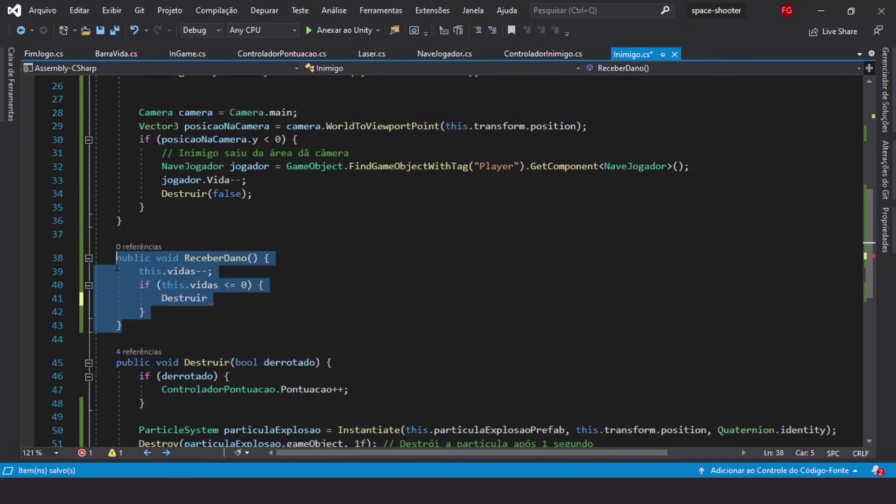
scroll(147, 298, up, 1)
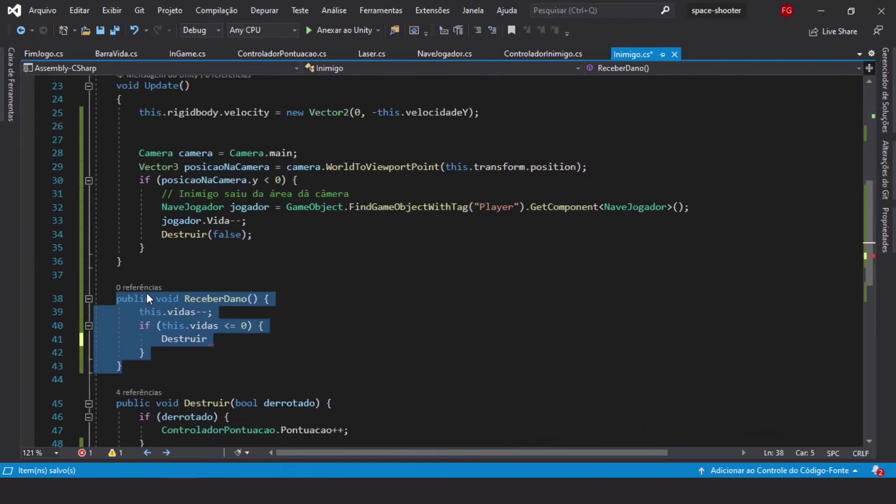
scroll(147, 297, up, 1)
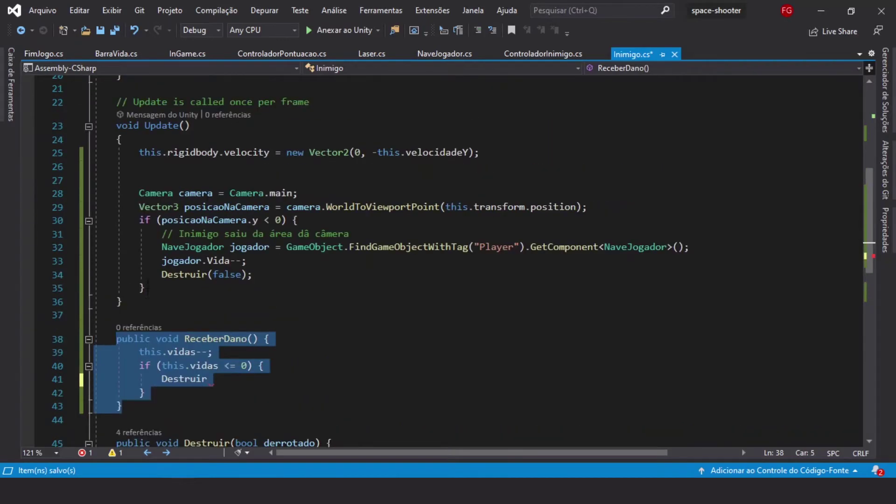
click(216, 288)
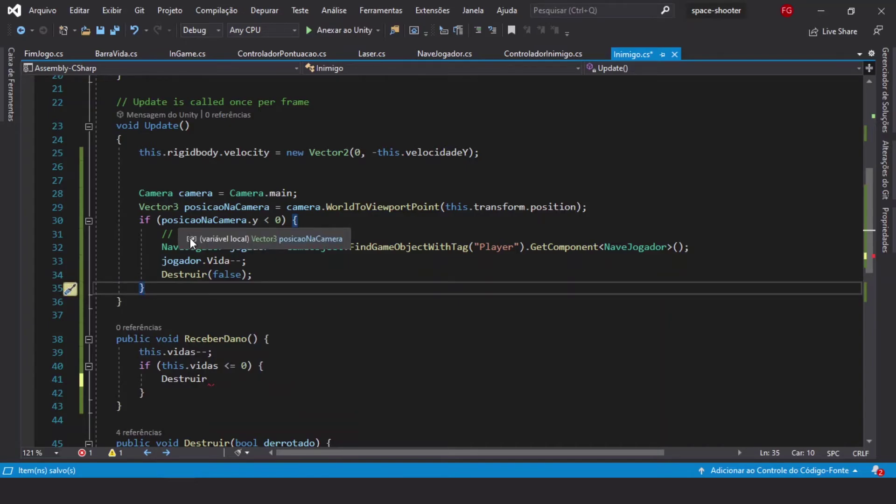
scroll(194, 254, down, 1)
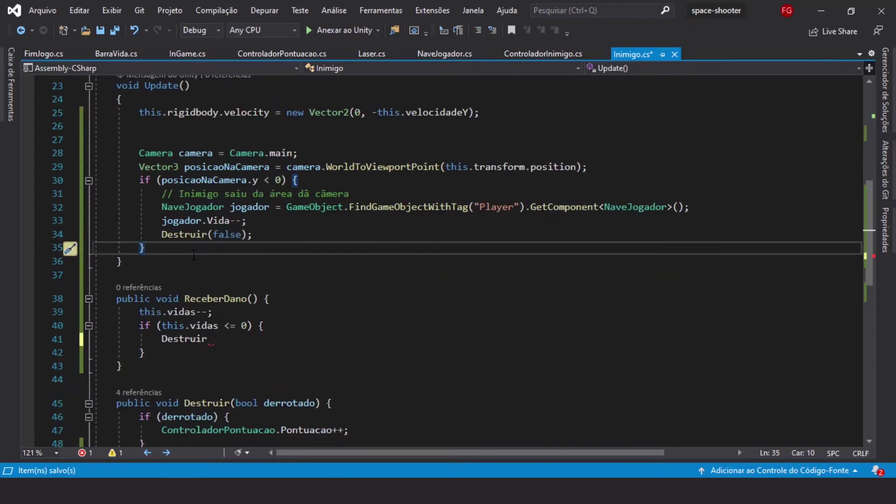
scroll(194, 254, down, 2)
scroll(193, 254, down, 1)
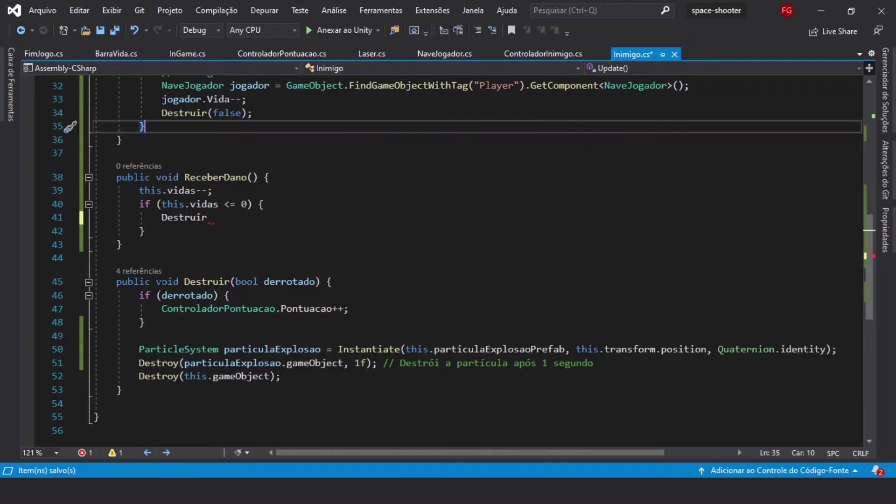
- Change the Destruir method's access from public to private and save Inimigo.cs
double_click(135, 283)
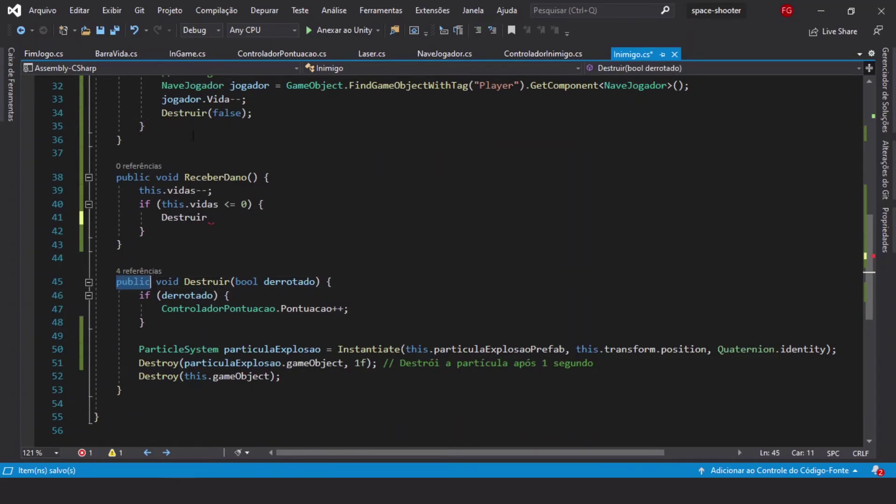
text(private)
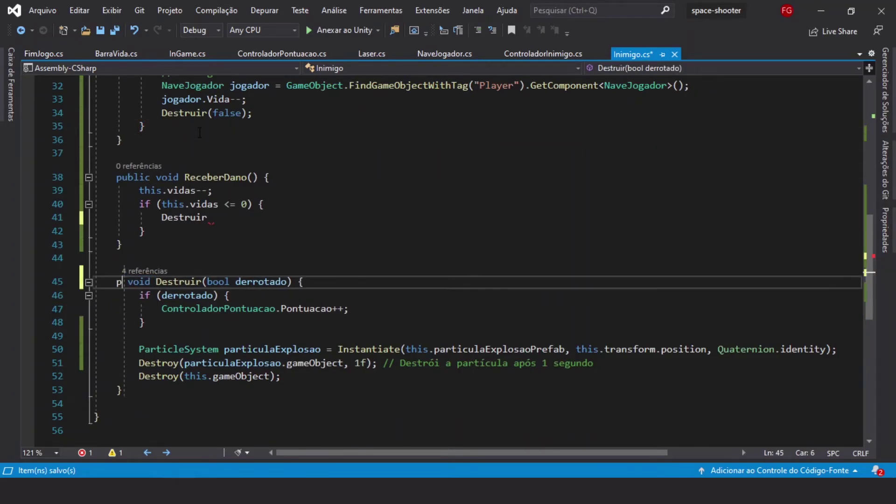
key(ctrl+s)
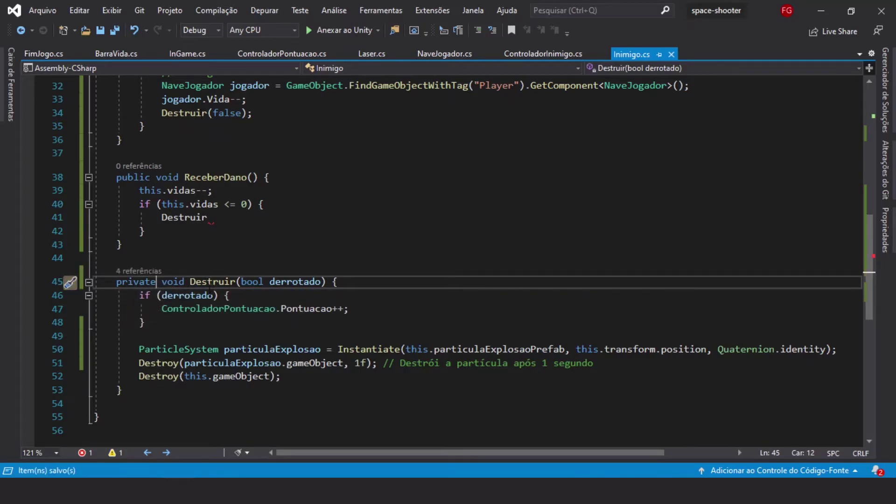
- Highlight every usage of Destruir in the script, then clear the highlights
double_click(208, 283)
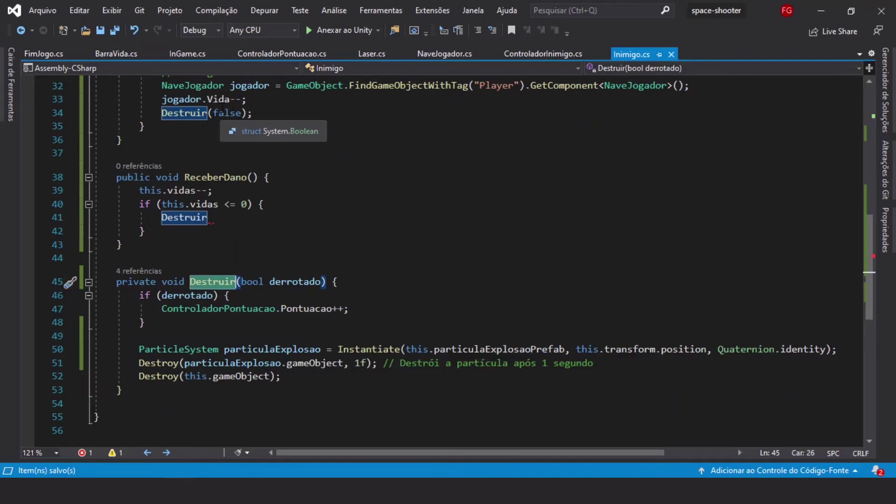
click(265, 113)
scroll(265, 114, up, 3)
scroll(265, 114, down, 1)
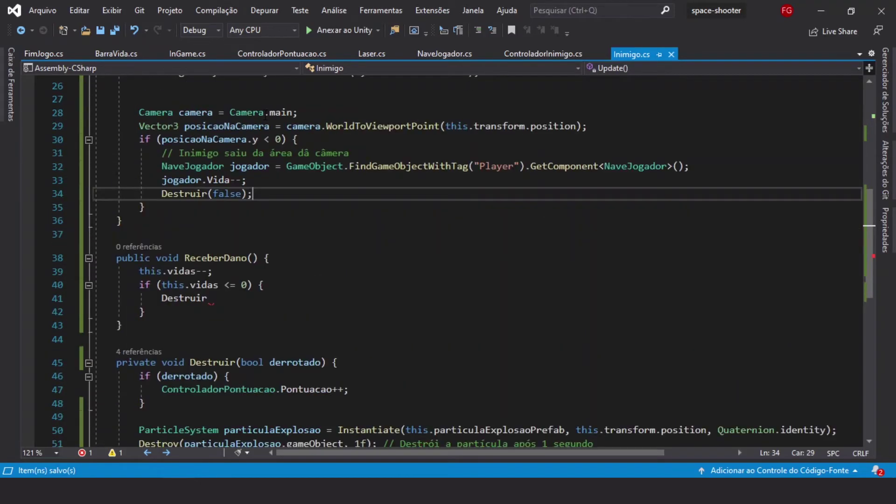
- Review the code run when the enemy leaves the camera, then return to line 41
drag(259, 191, 162, 154)
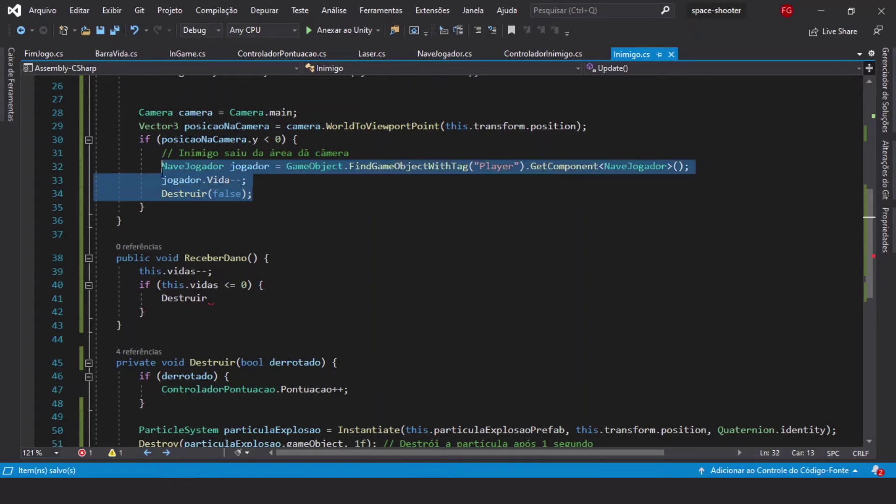
click(260, 197)
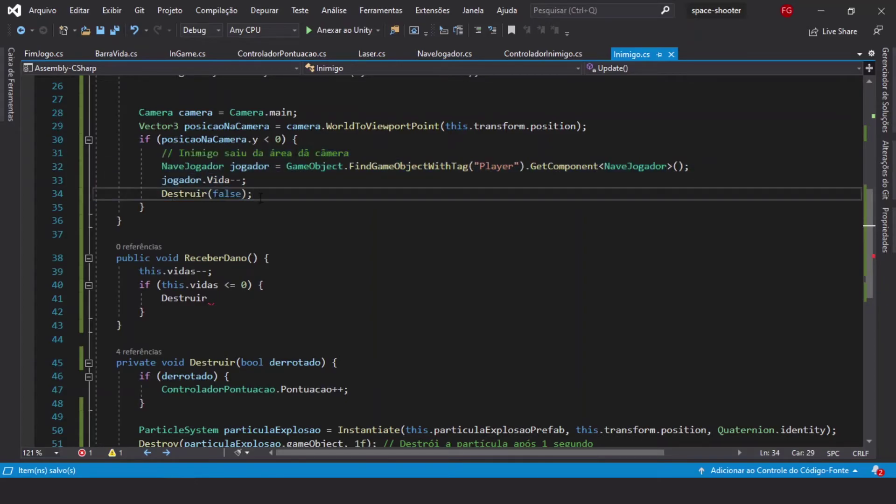
scroll(260, 196, down, 3)
scroll(261, 196, up, 1)
click(212, 218)
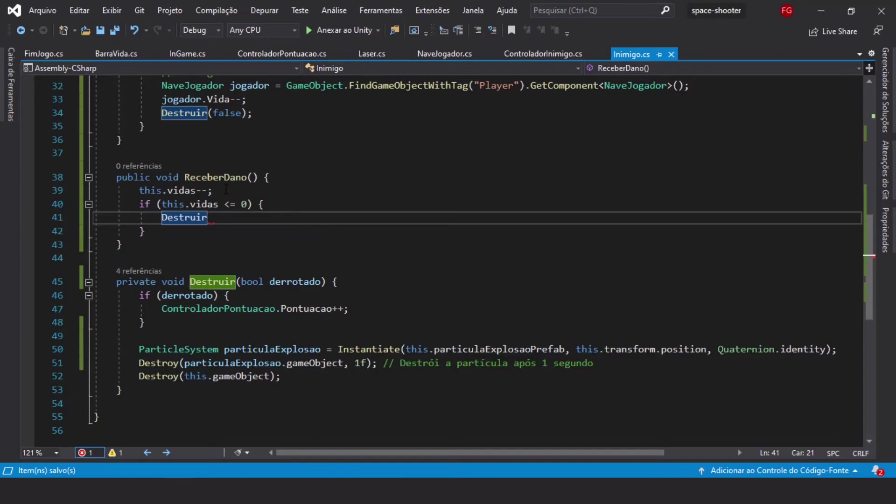
text(()
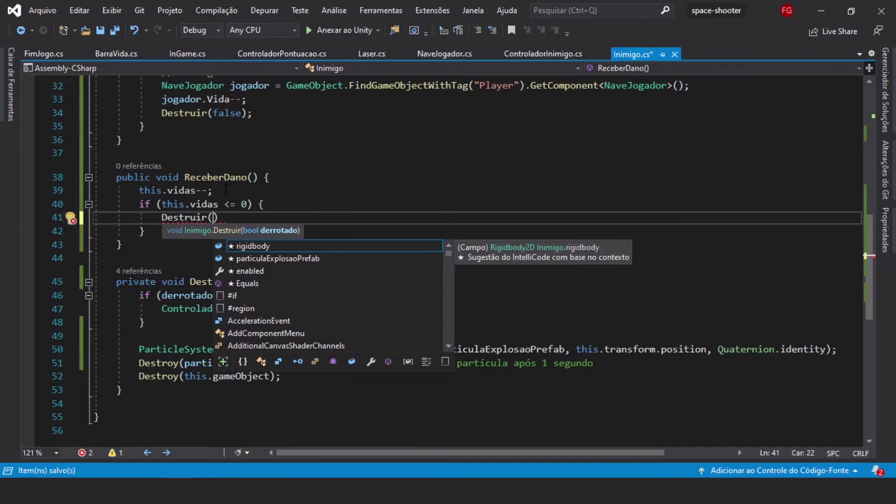
click(226, 189)
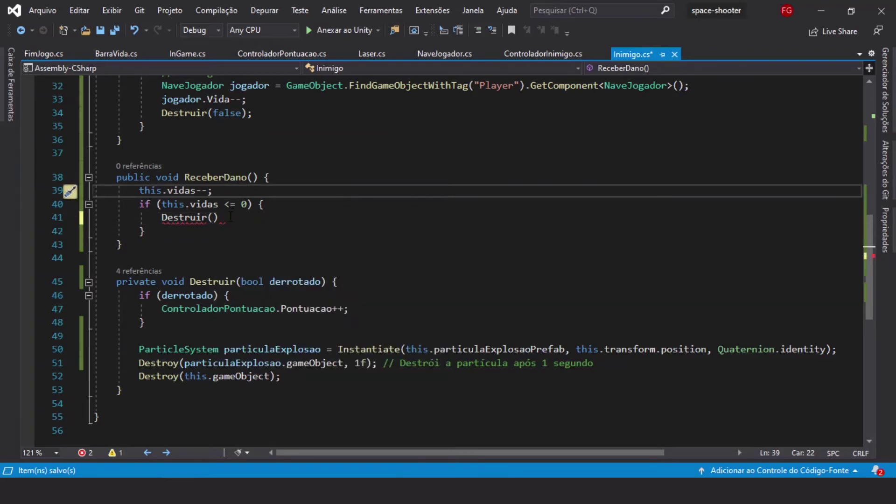
click(230, 216)
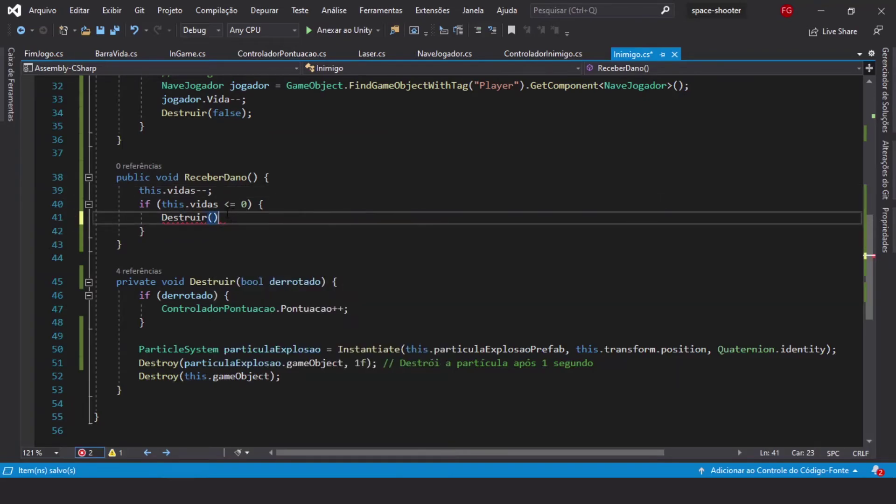
click(213, 217)
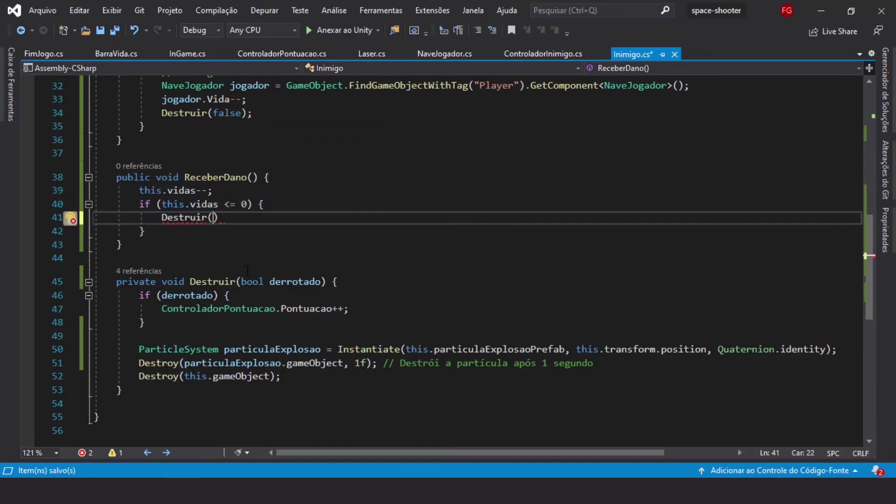
text(derr)
key(BackSpace)
key(BackSpace)
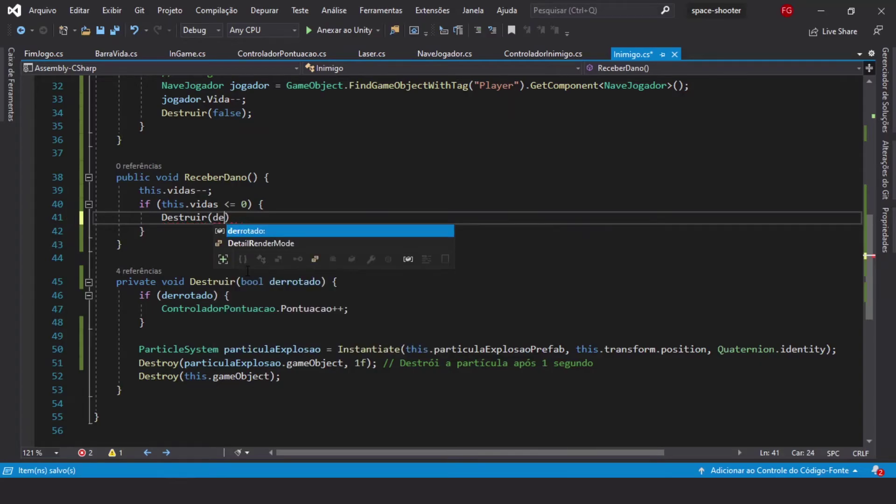
key(BackSpace)
key(BackSpace)
text(true))
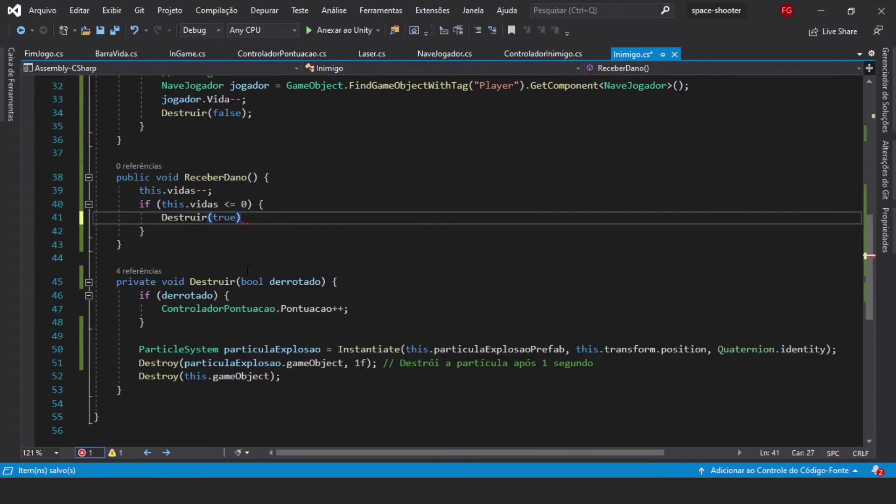
text(;)
key(ctrl+s)
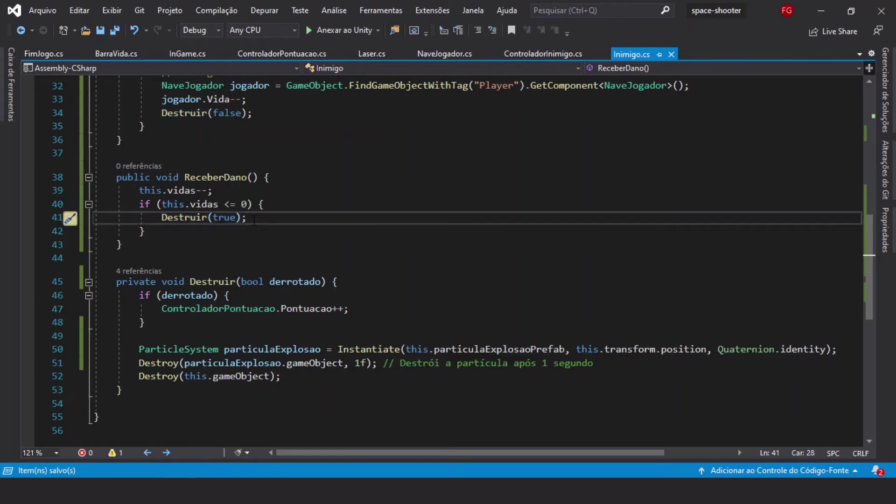
double_click(226, 177)
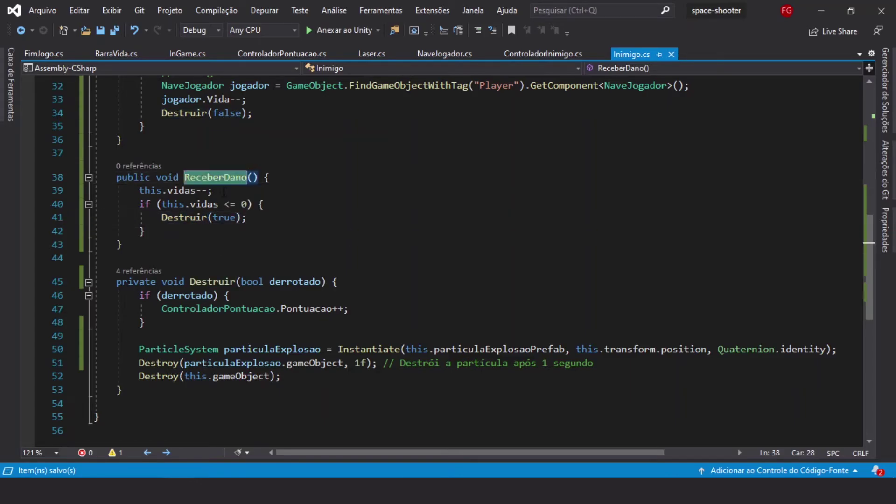
click(224, 191)
click(265, 204)
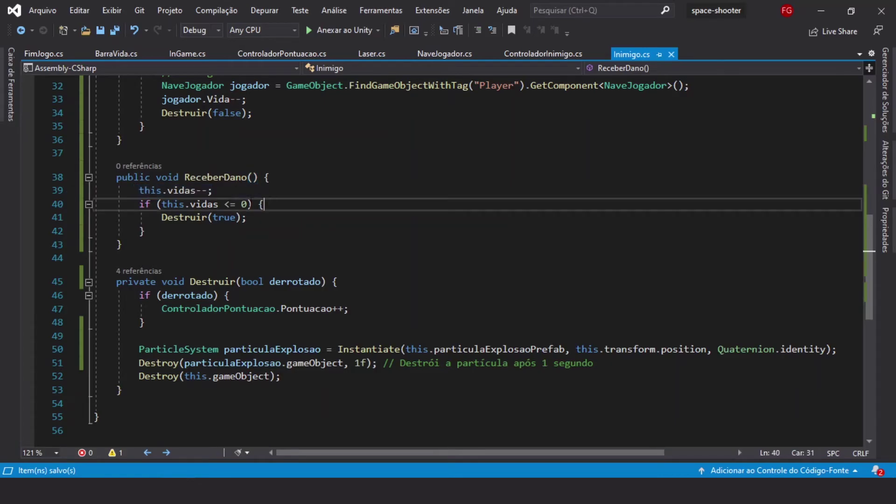
drag(264, 204, 139, 204)
click(242, 217)
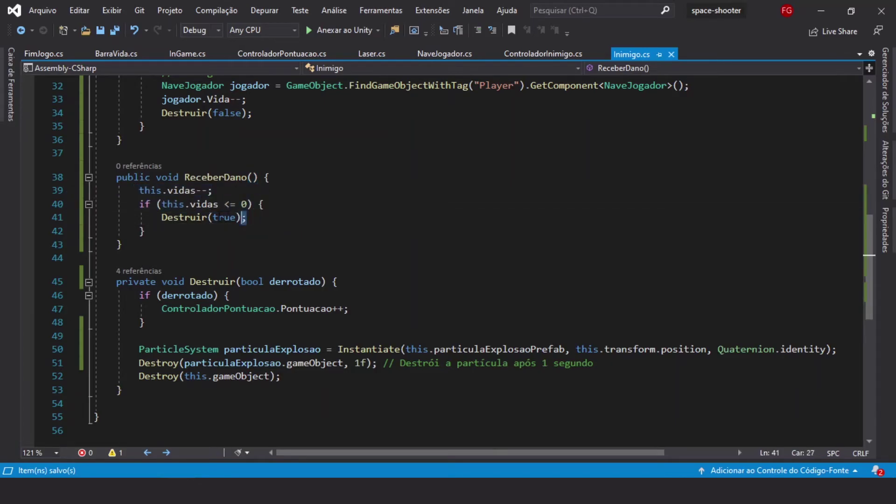
drag(247, 217, 161, 217)
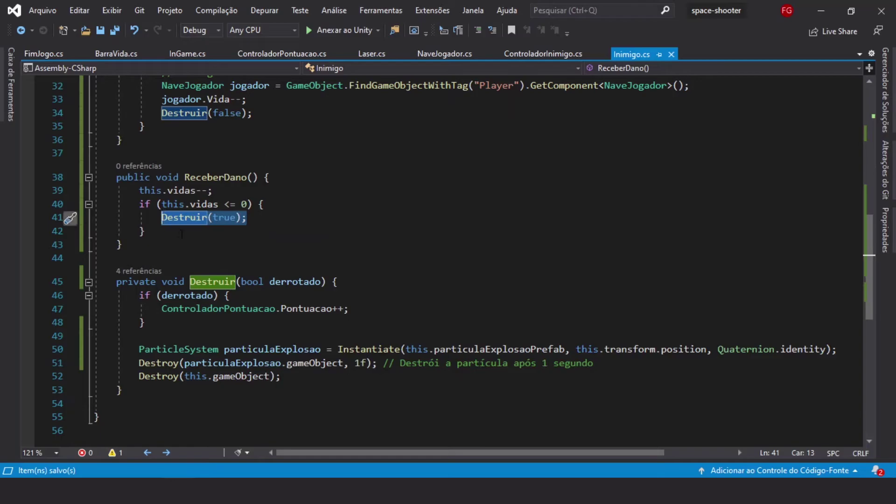
double_click(279, 282)
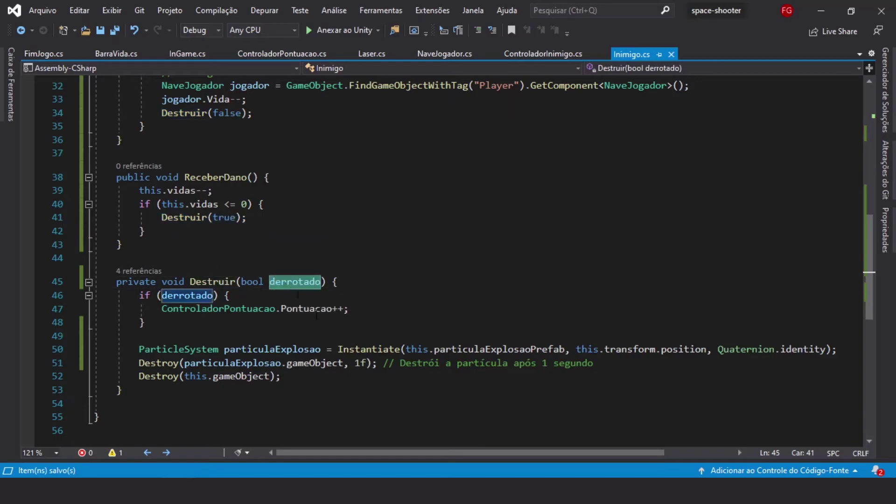
drag(350, 309, 163, 309)
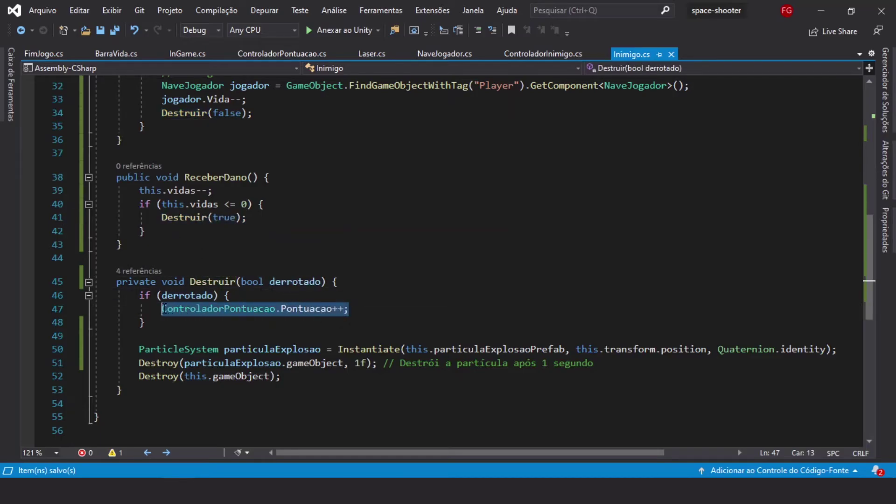
drag(280, 376, 144, 350)
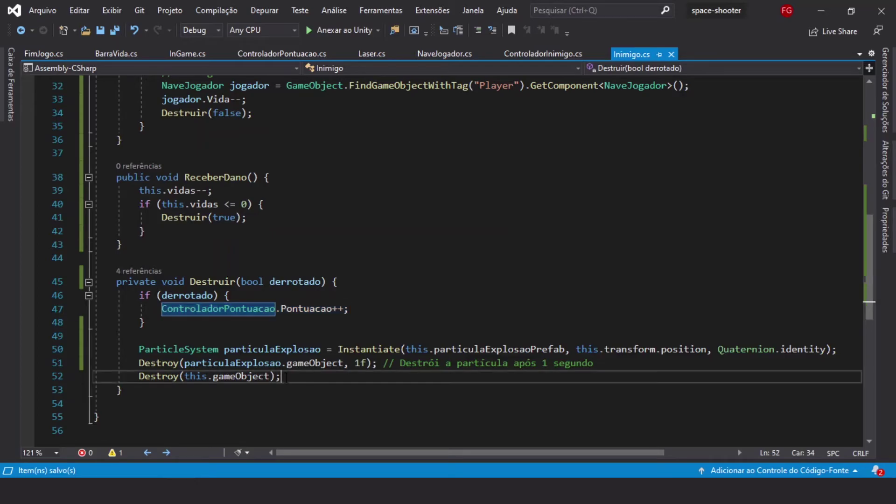
click(156, 350)
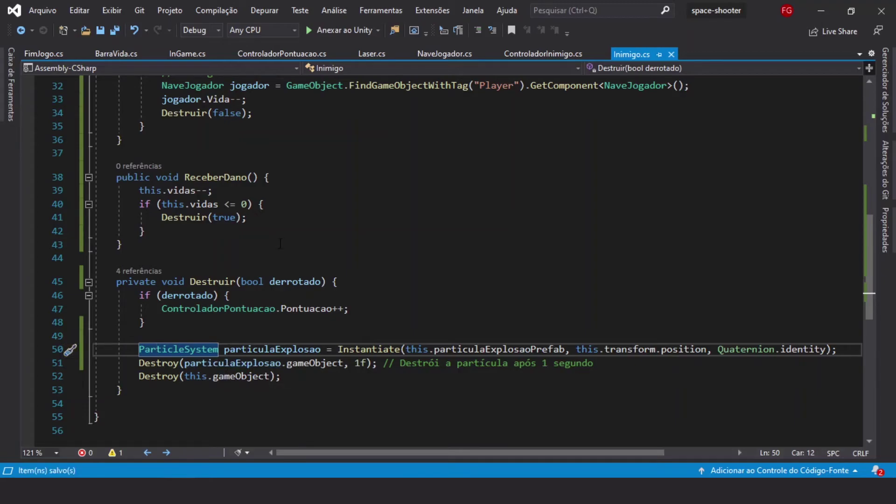
scroll(266, 233, up, 1)
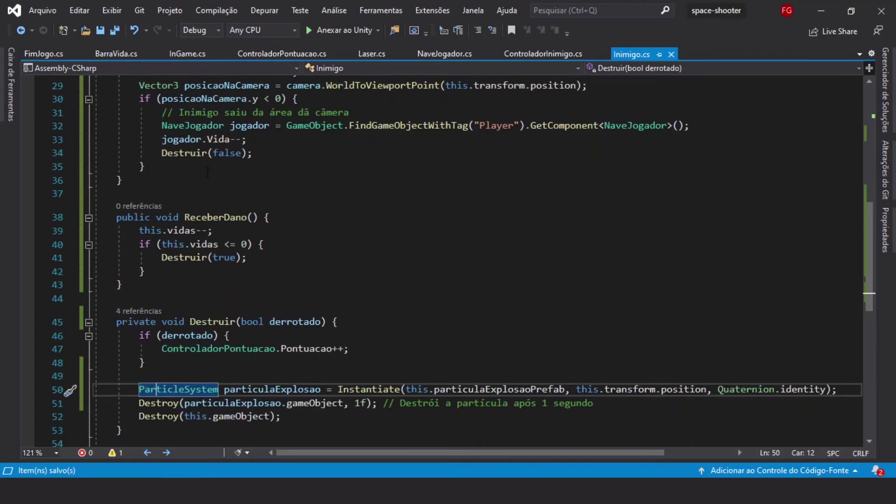
scroll(237, 203, up, 2)
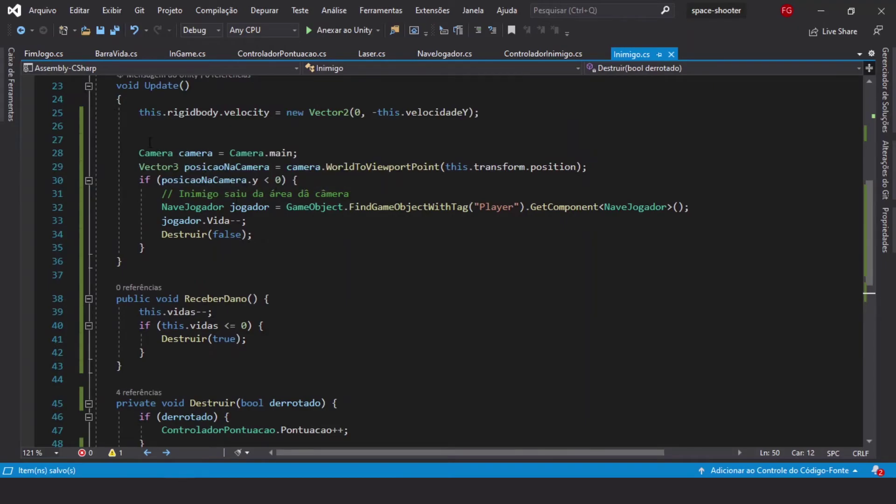
drag(150, 141, 273, 238)
click(273, 239)
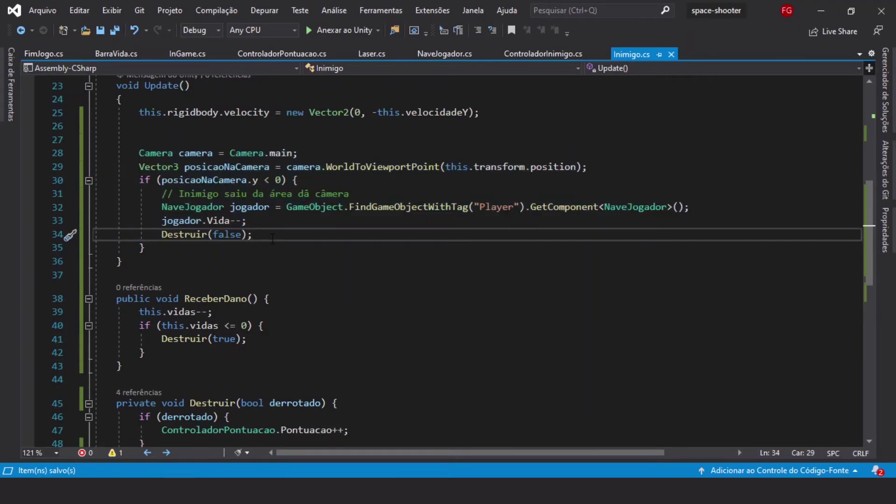
- In Laser.cs's collision handler, replace inimigo.Destruir(true) with inimigo.ReceberDano() and save
click(370, 59)
click(316, 271)
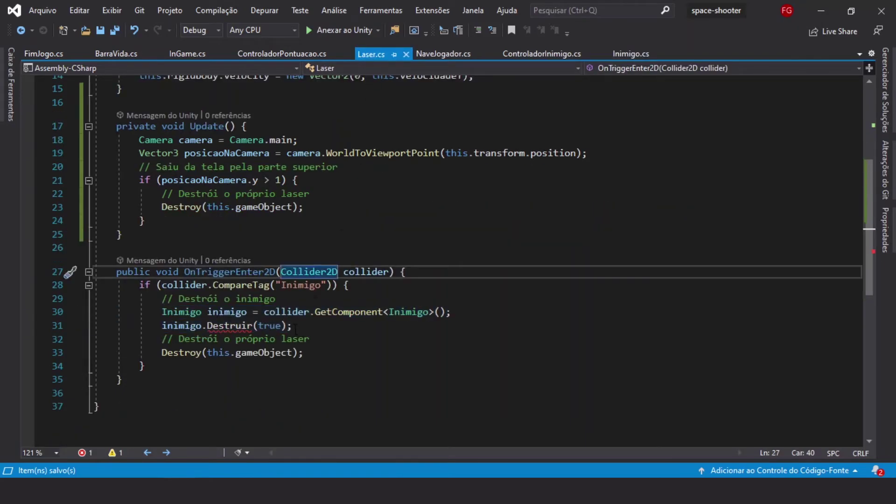
drag(291, 325, 180, 325)
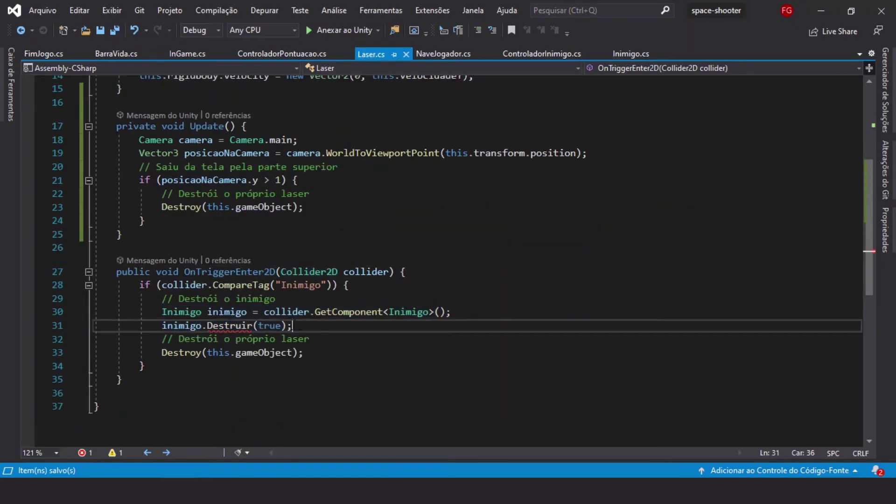
click(206, 326)
drag(206, 325, 287, 326)
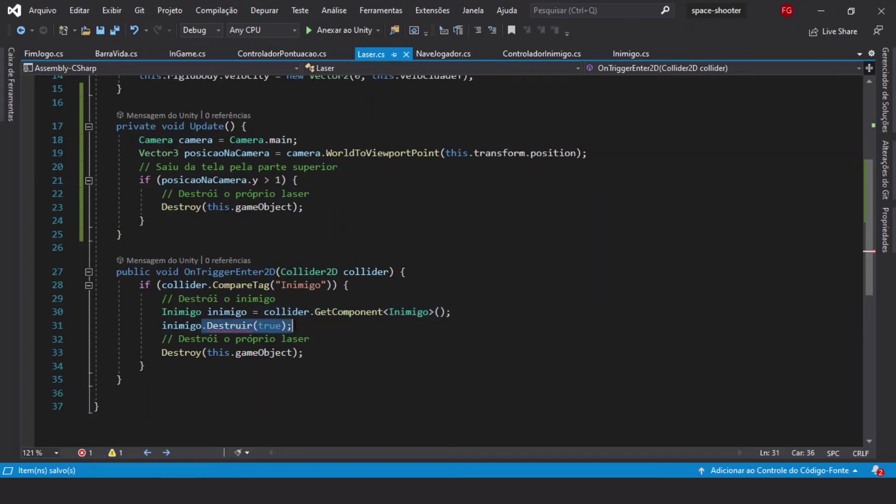
text(.rece)
key(Tab)
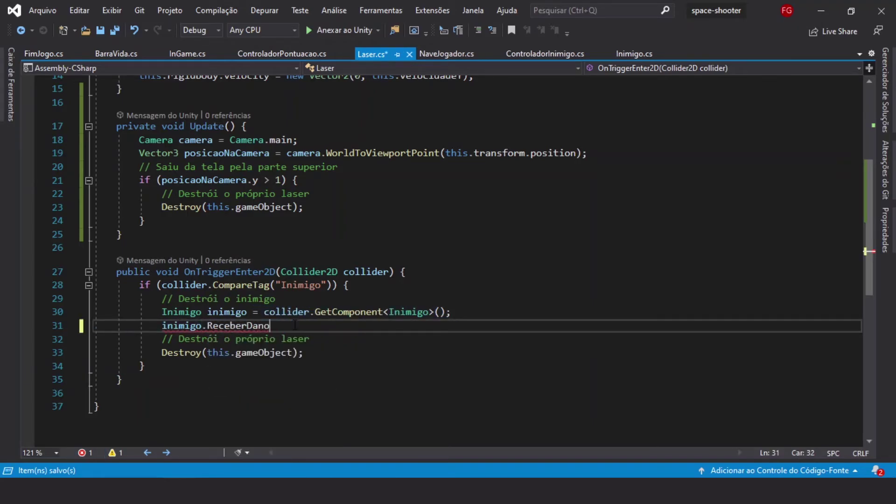
text(();)
key(ctrl+s)
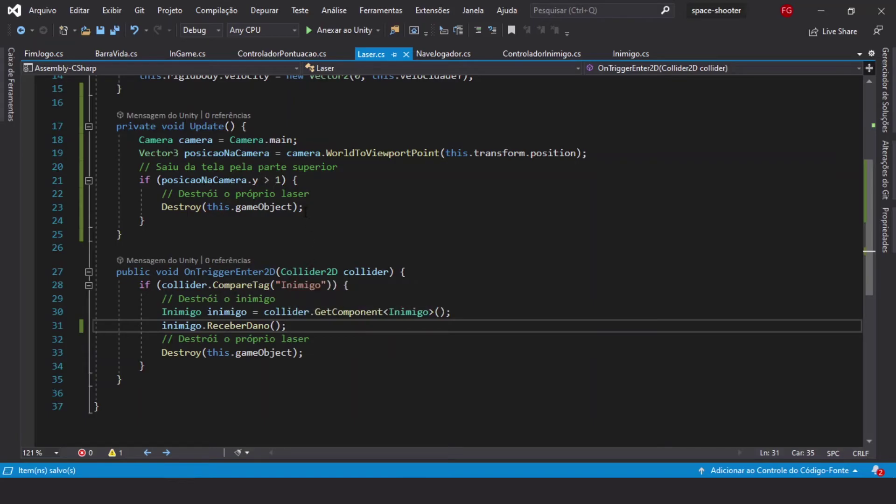
click(430, 59)
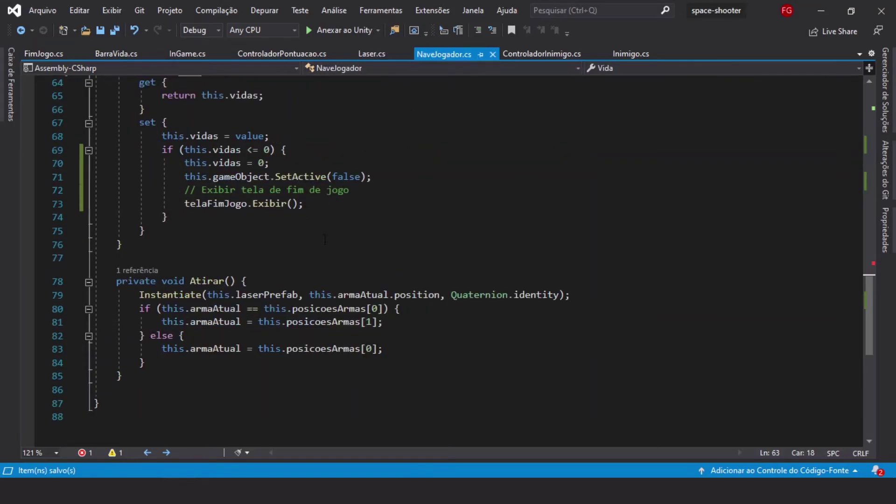
- Locate the Vida-- line and the inimigo.Destruir(false) call in NaveJogador's OnTriggerEnter2D
scroll(325, 239, up, 2)
scroll(325, 239, up, 2)
scroll(324, 243, up, 2)
scroll(323, 247, up, 1)
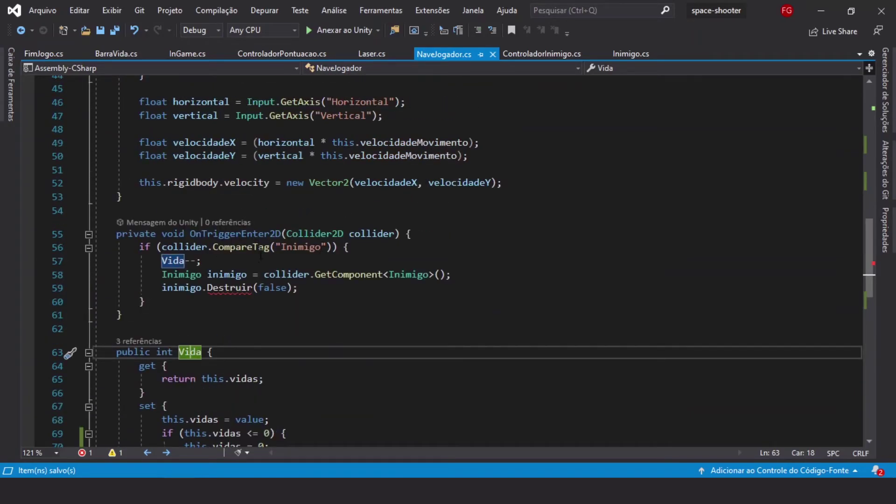
drag(222, 264, 163, 268)
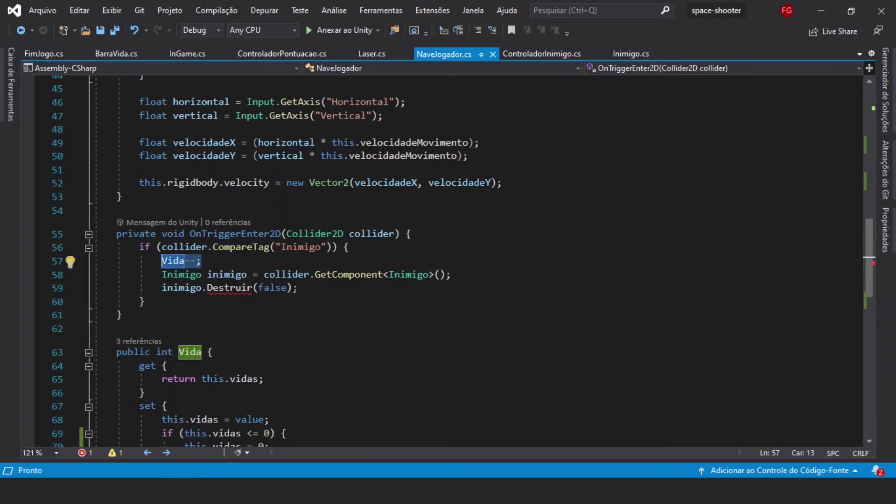
drag(297, 288, 163, 290)
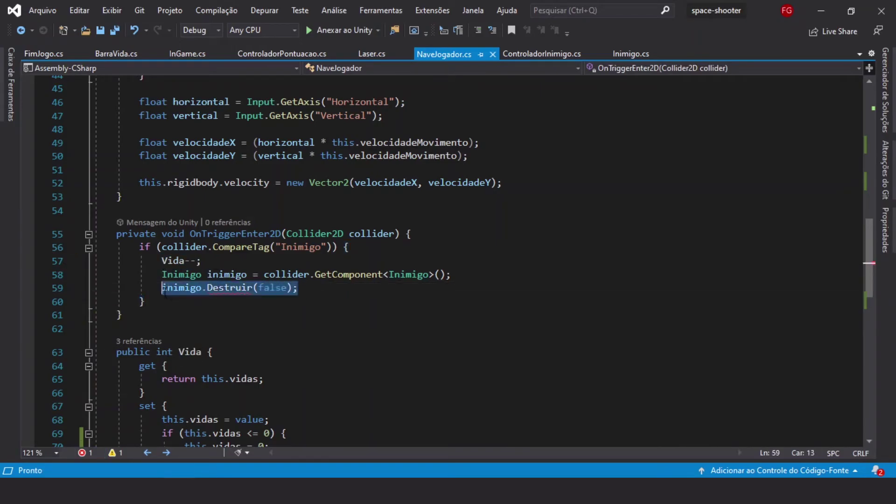
- Replace .Destruir(false) with .ReceberDano() on line 59 and save NaveJogador.cs
shift+click(259, 287)
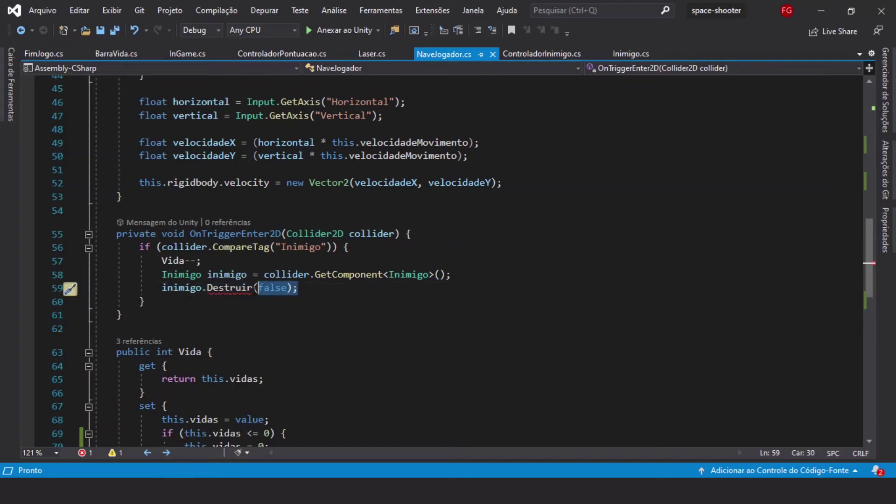
shift+drag(259, 288, 201, 288)
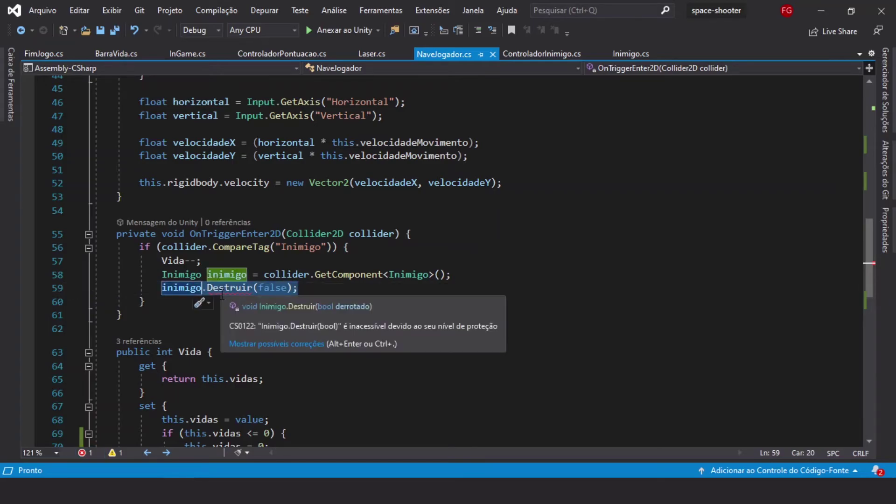
text(.)
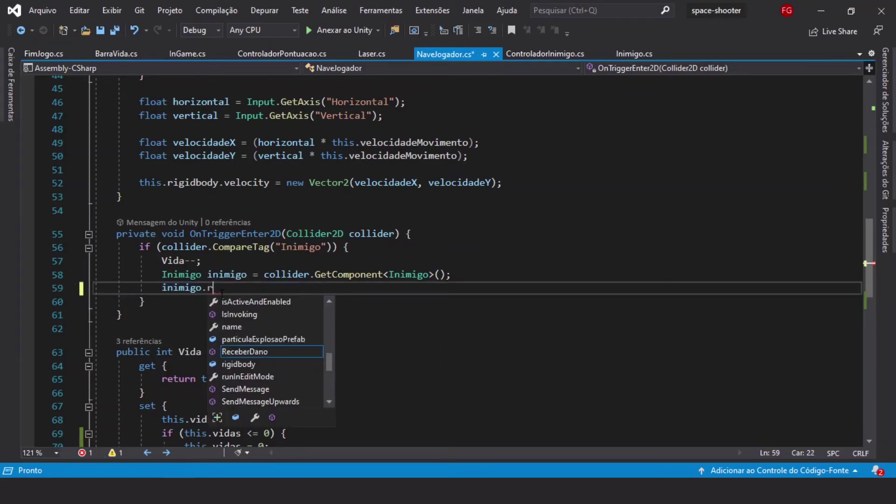
text(rece)
key(Tab)
text(())
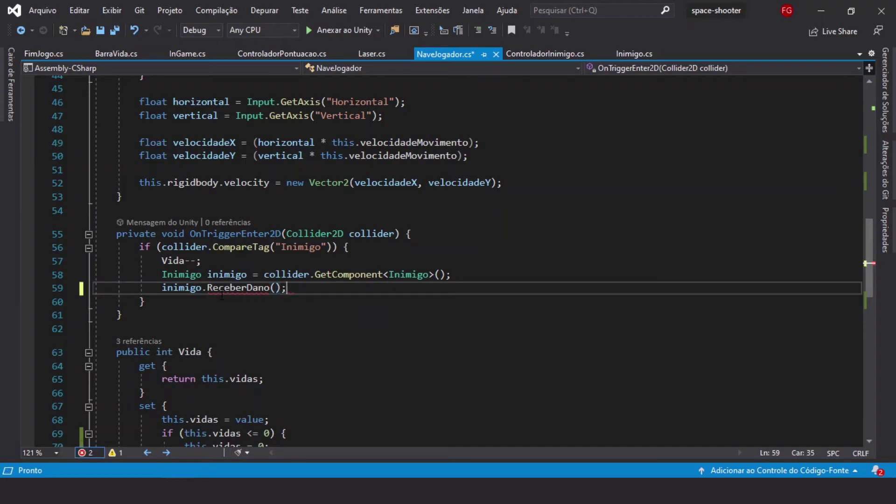
key(ctrl+s)
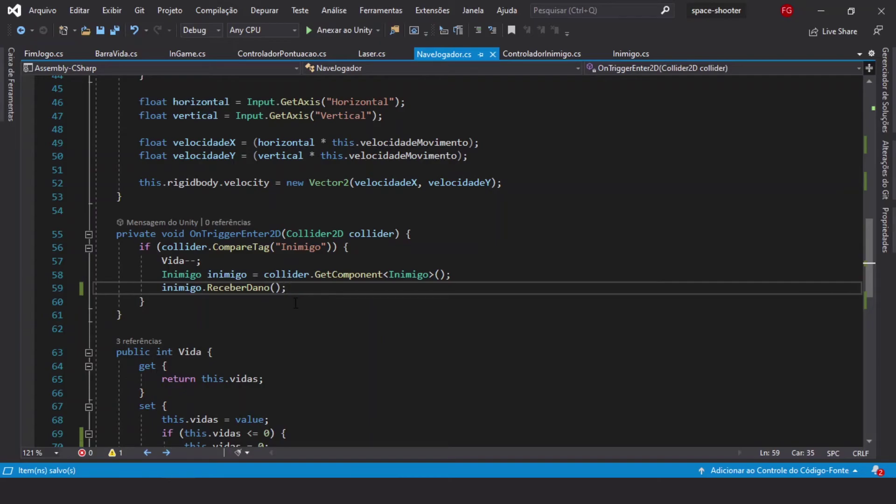
scroll(296, 303, down, 2)
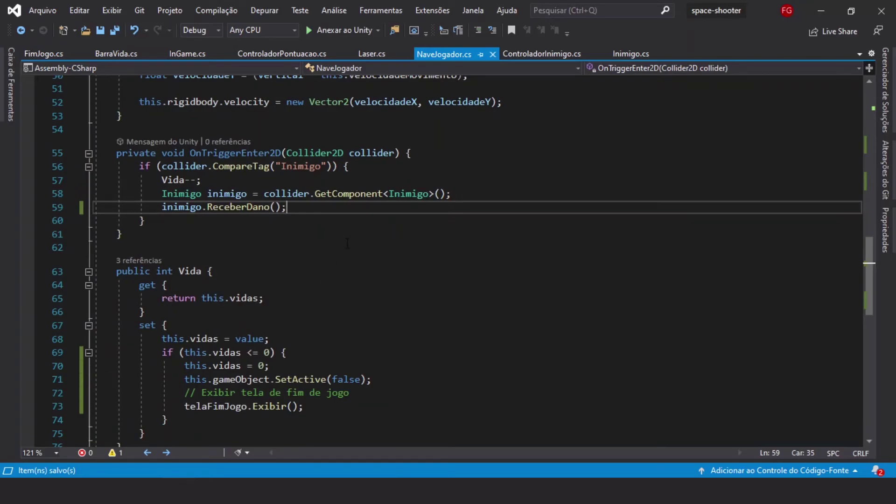
- In Inimigo.cs, review the Destruir(false) call on line 34 and ReceberDano's this.vidas-- decrement
click(631, 54)
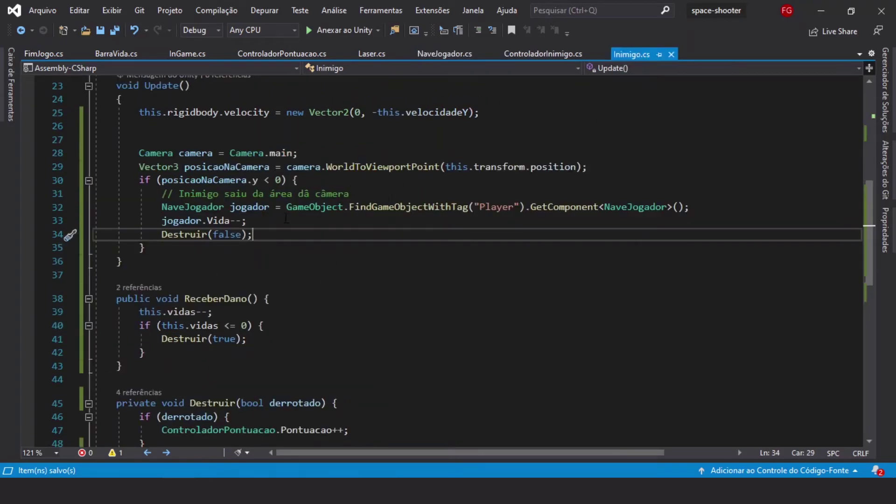
drag(273, 233, 162, 234)
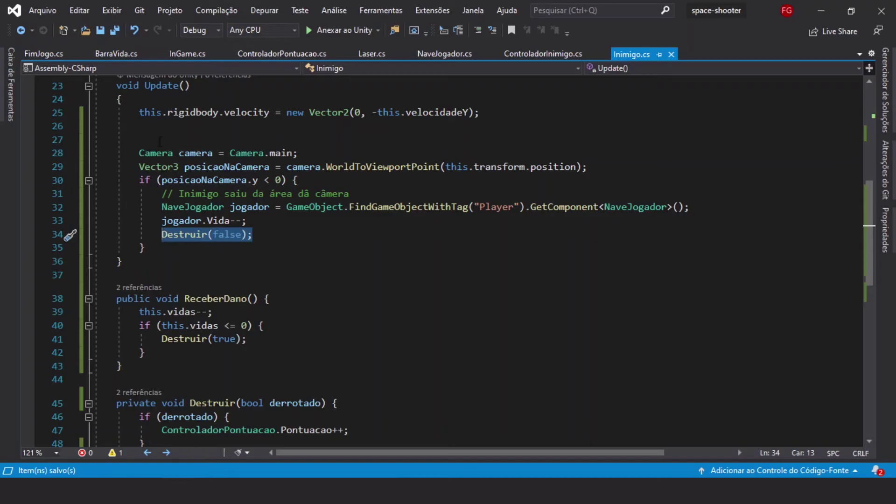
click(271, 235)
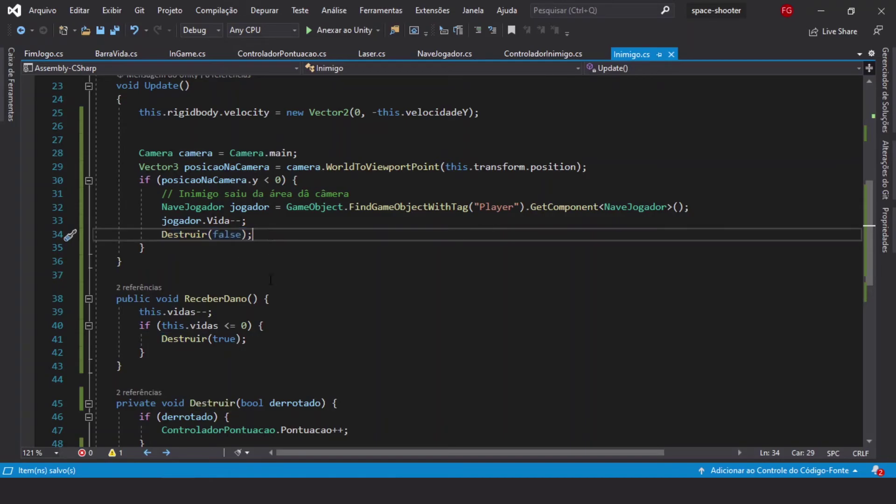
scroll(270, 279, down, 2)
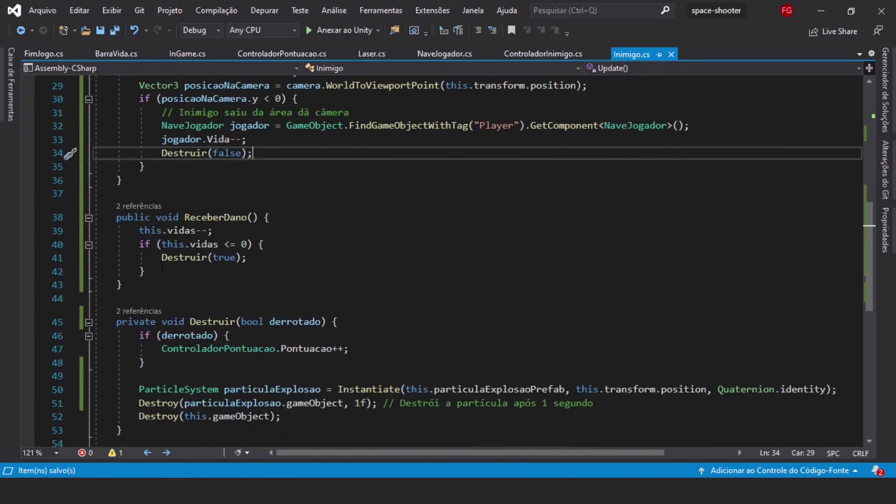
drag(130, 285, 116, 218)
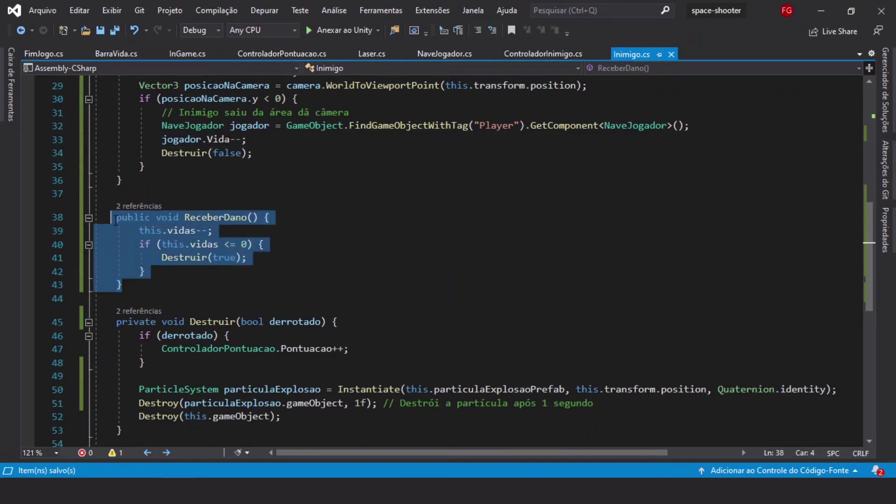
drag(213, 230, 140, 231)
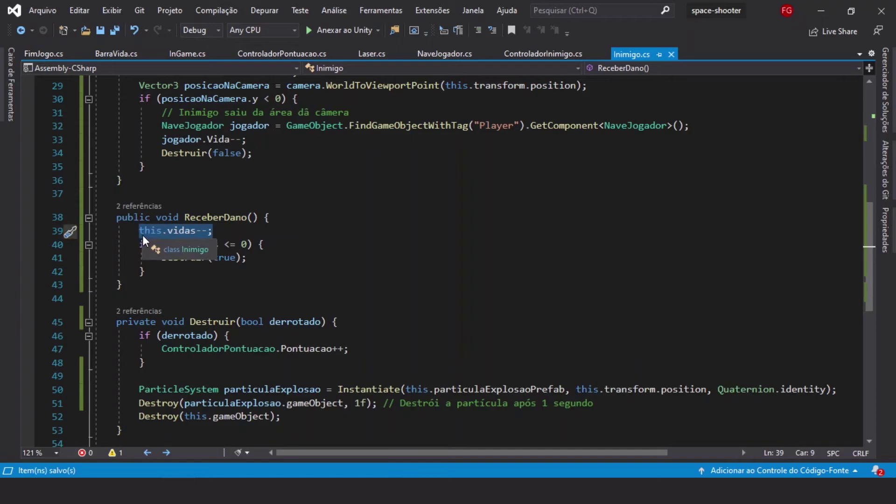
click(253, 256)
- Set Vidas to 1 on the inimigo01 prefab and 5 on the inimigo02 prefab
key(alt+Tab)
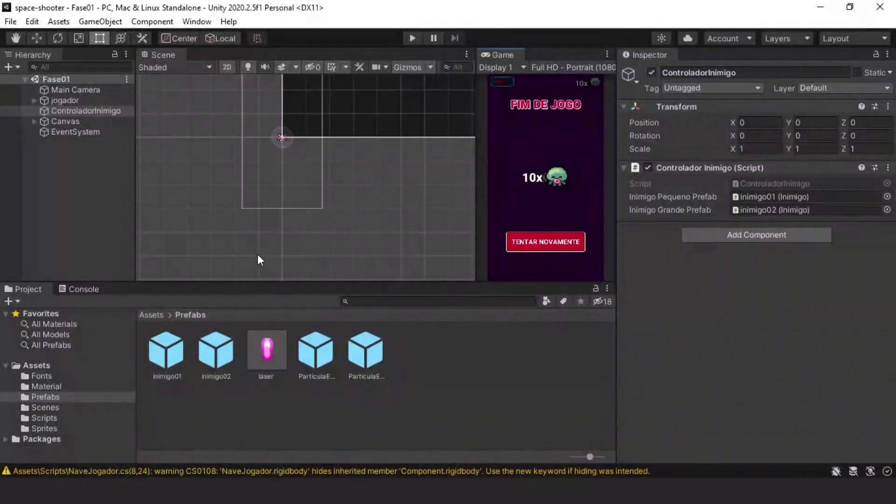
click(161, 353)
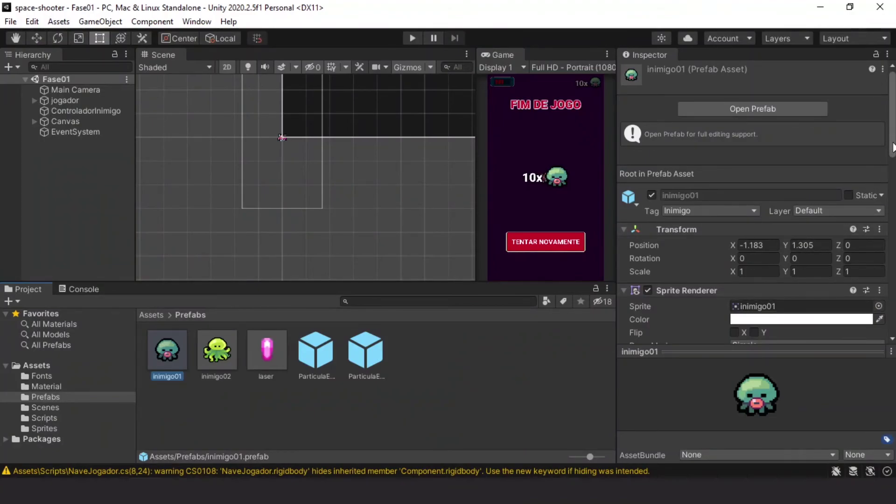
scroll(880, 161, down, 4)
scroll(880, 161, down, 4)
scroll(880, 162, down, 3)
scroll(752, 264, down, 2)
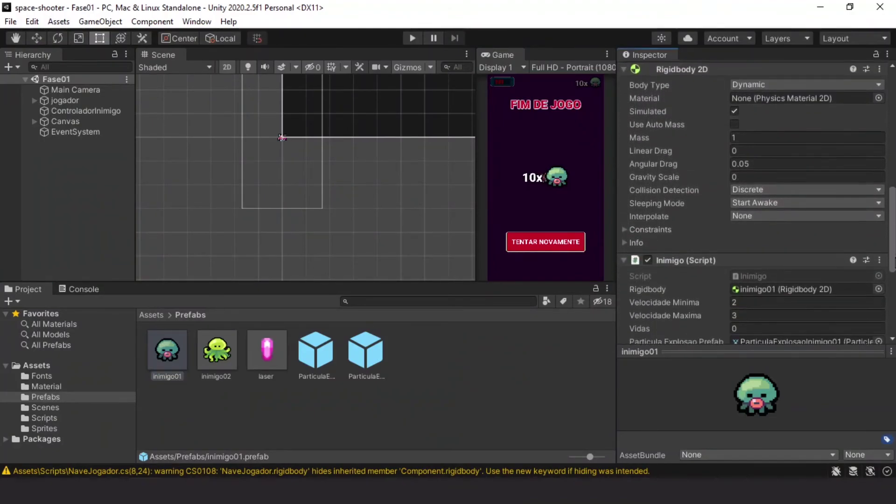
scroll(752, 264, down, 5)
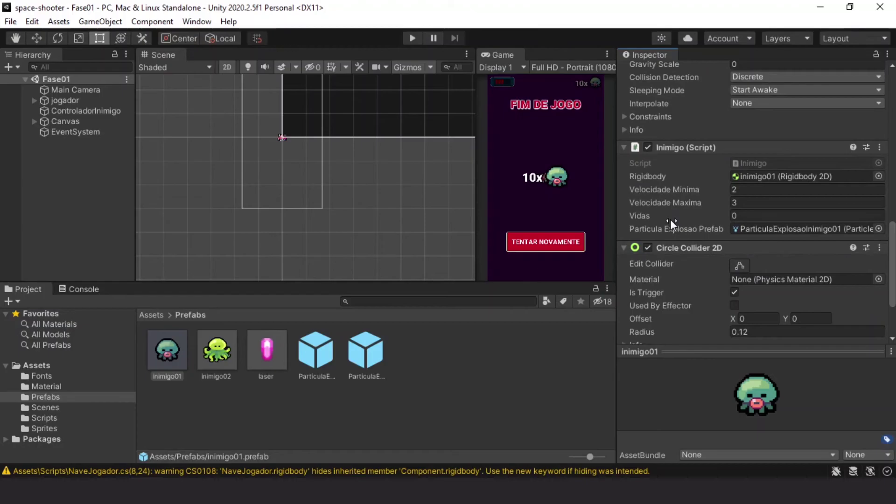
click(758, 216)
text(1)
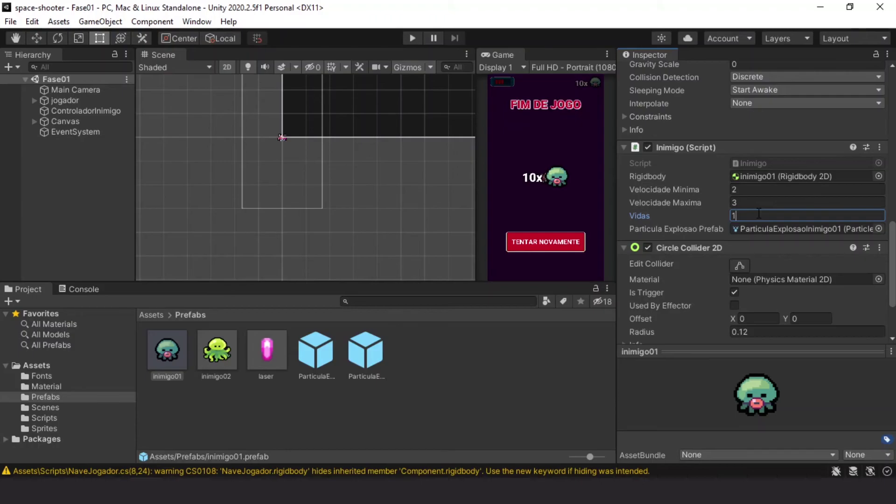
click(218, 362)
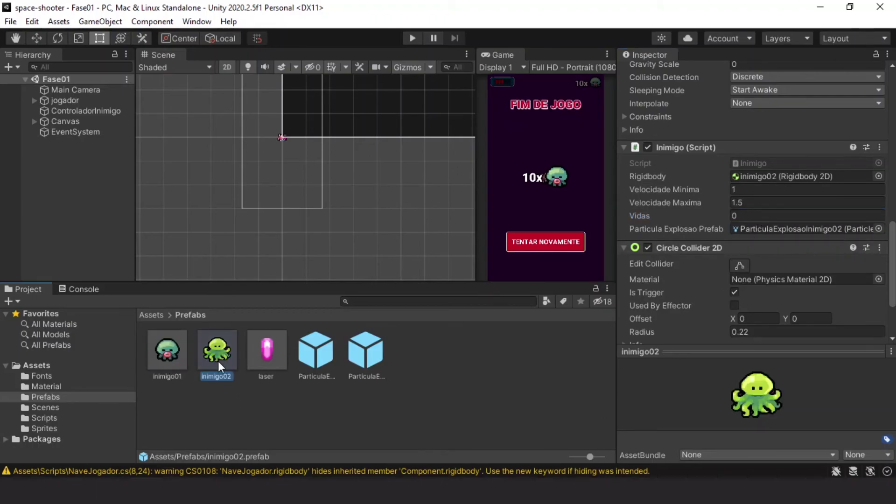
click(743, 216)
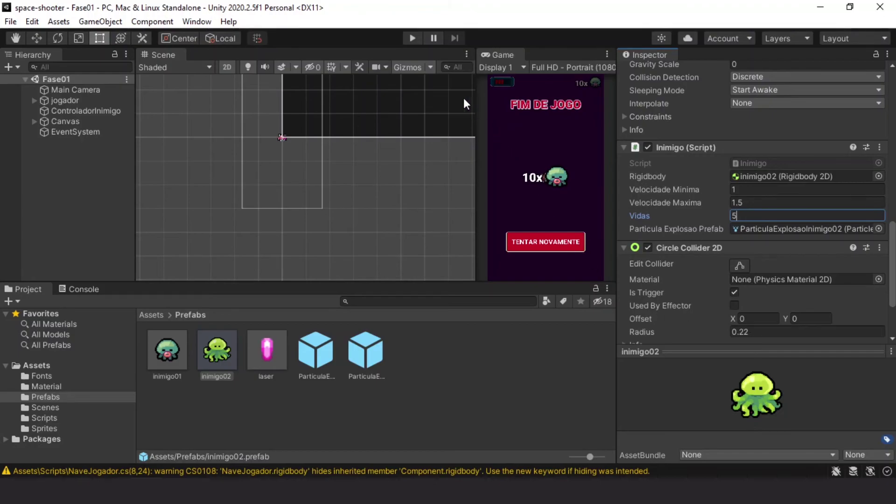
- Play-test the game, steering the ship with the arrow keys to a score of 51, then stop
click(415, 41)
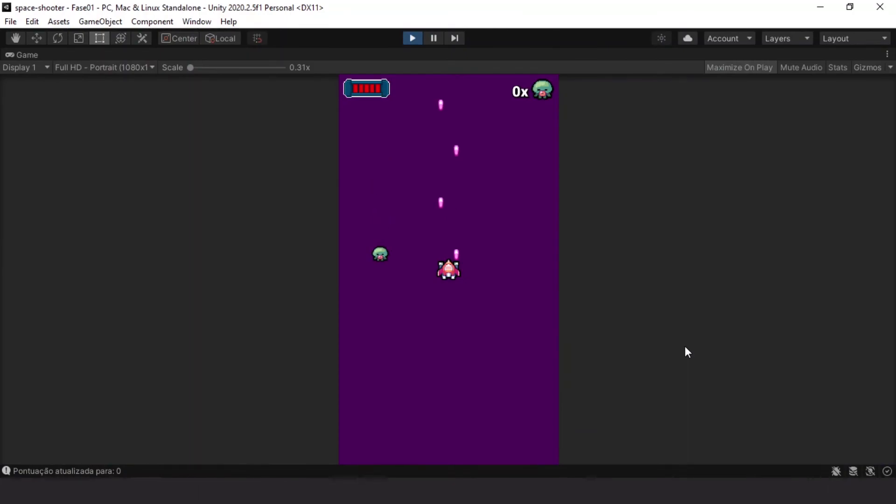
key(Down)
key(Left)
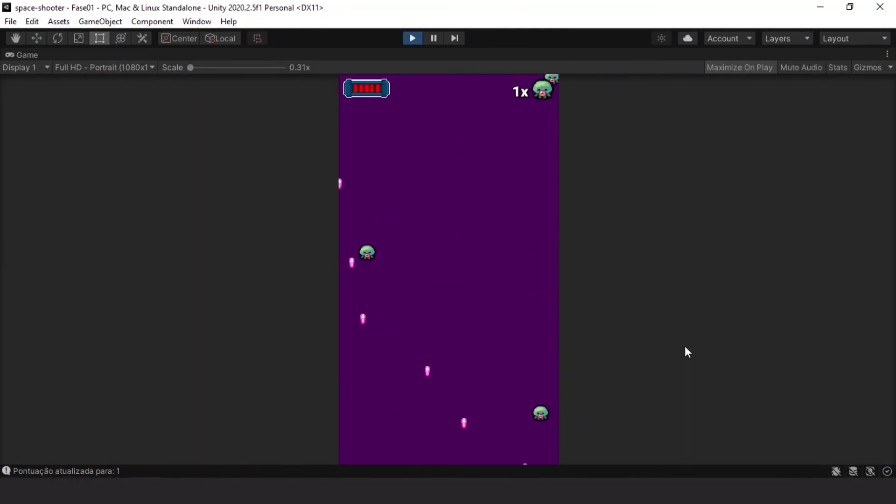
key(Right)
key(Left)
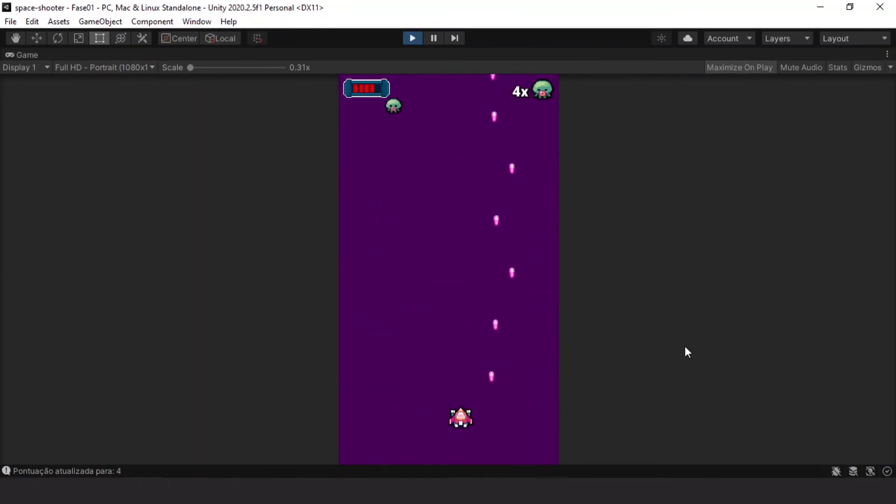
key(Up)
key(Right)
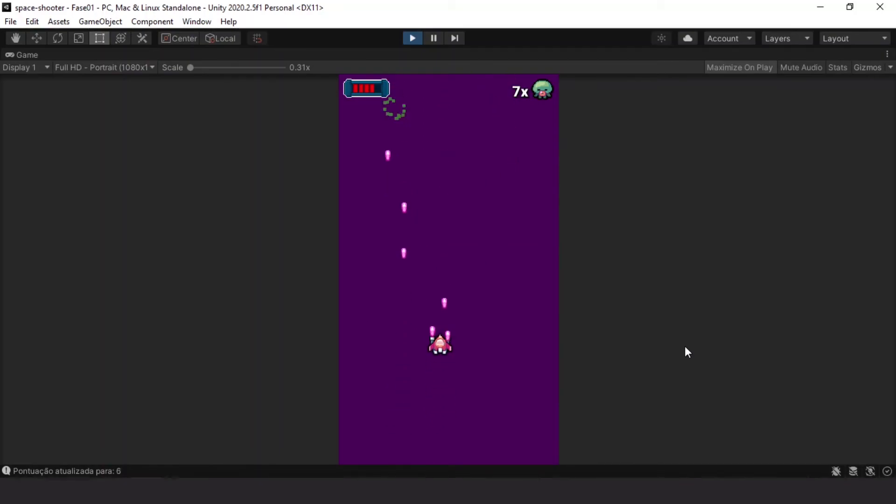
key(Up)
key(Left)
key(Right)
key(Left)
key(Down)
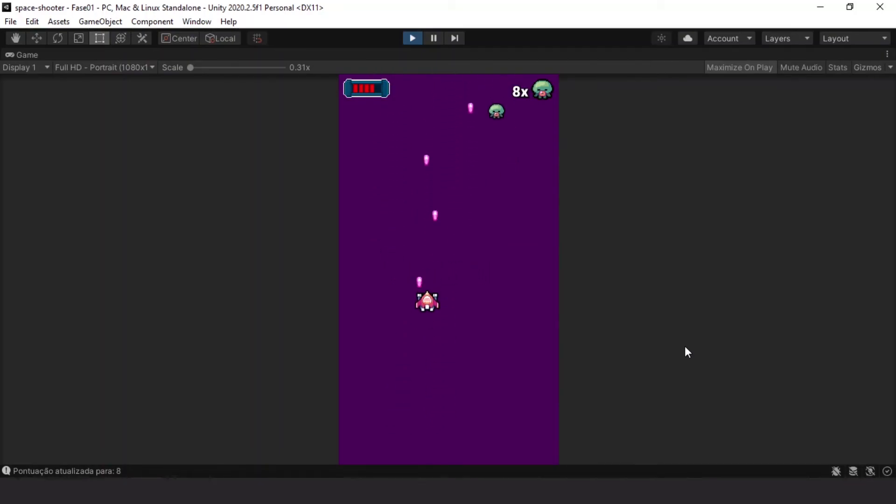
key(Down)
key(Right)
key(Left)
key(Right)
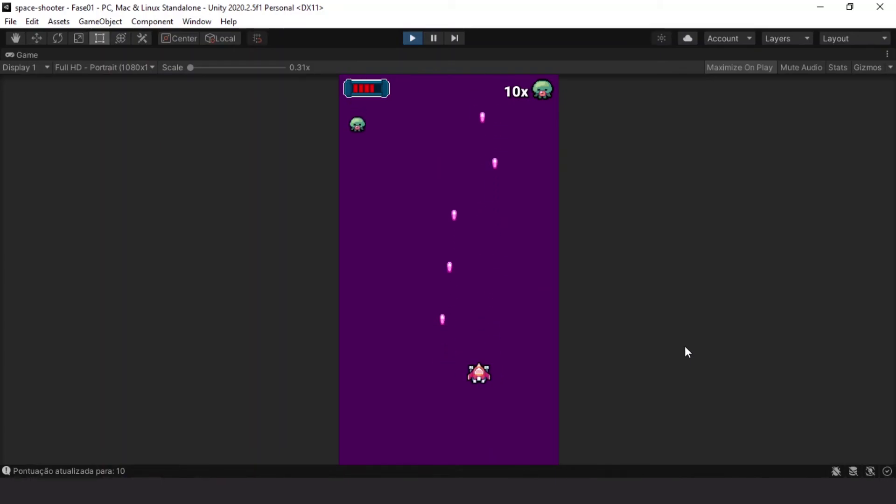
key(Right)
key(Left)
key(Right)
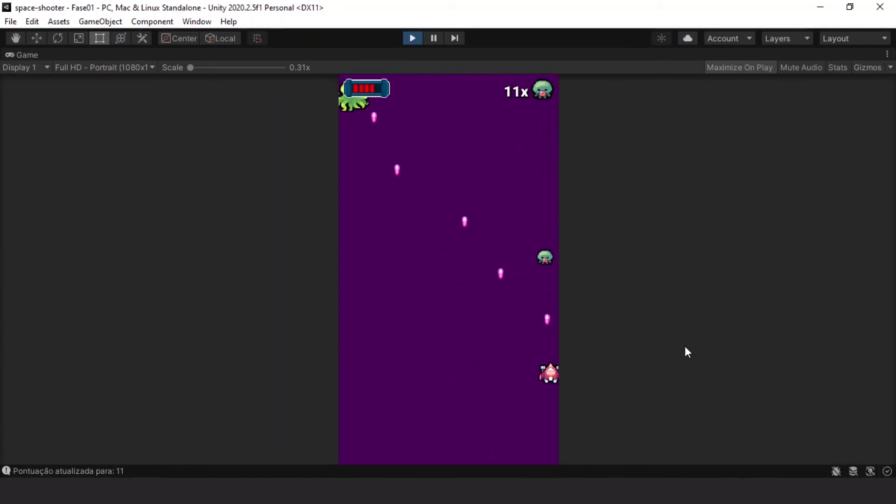
key(Left)
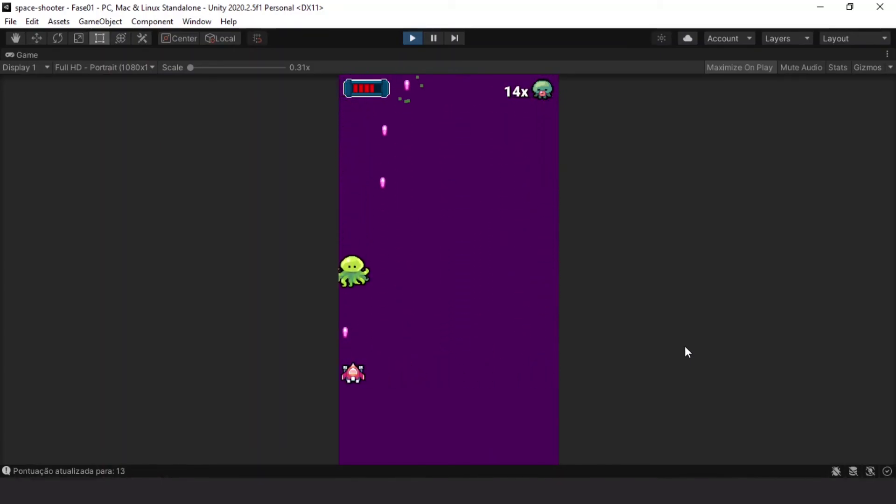
key(Right)
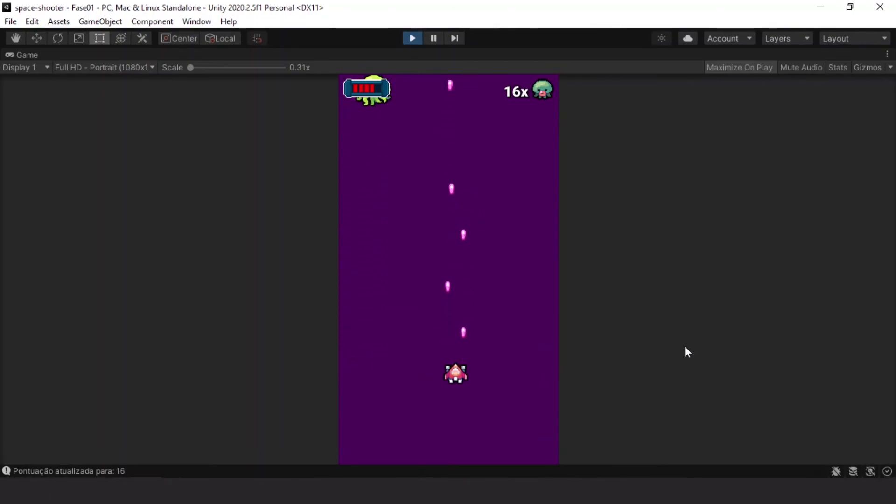
key(Left)
key(Right)
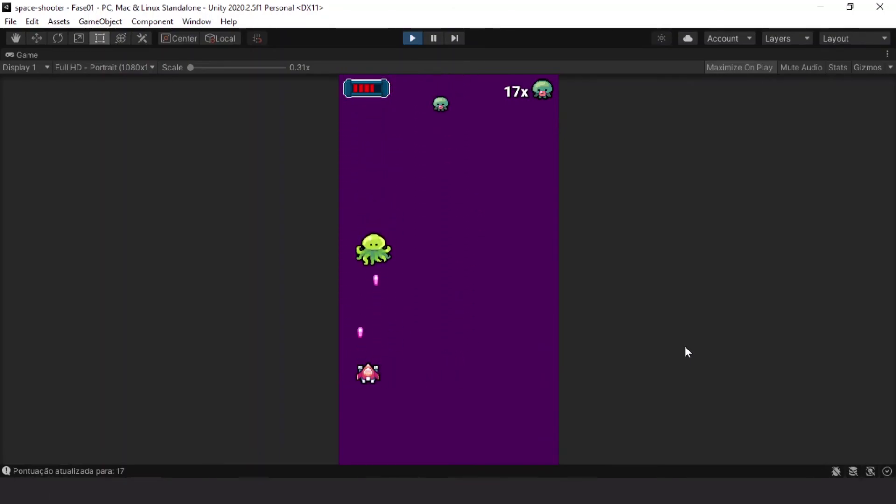
key(Right)
key(Left)
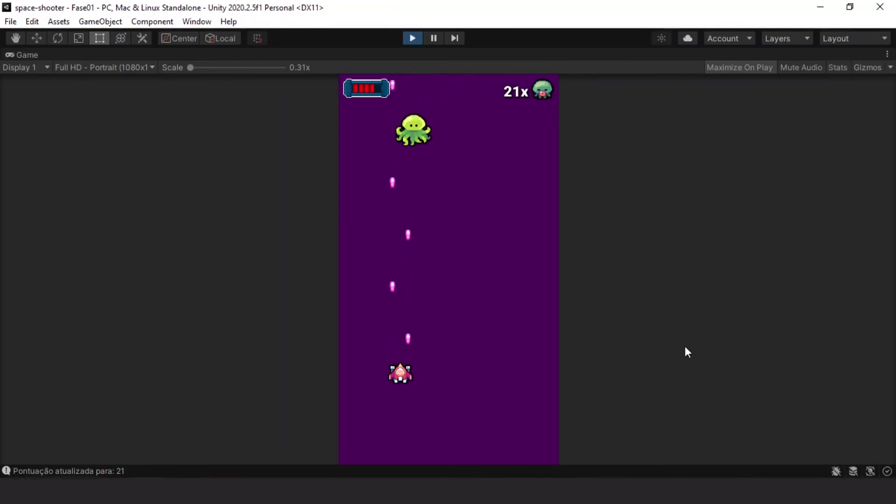
key(Right)
key(Left)
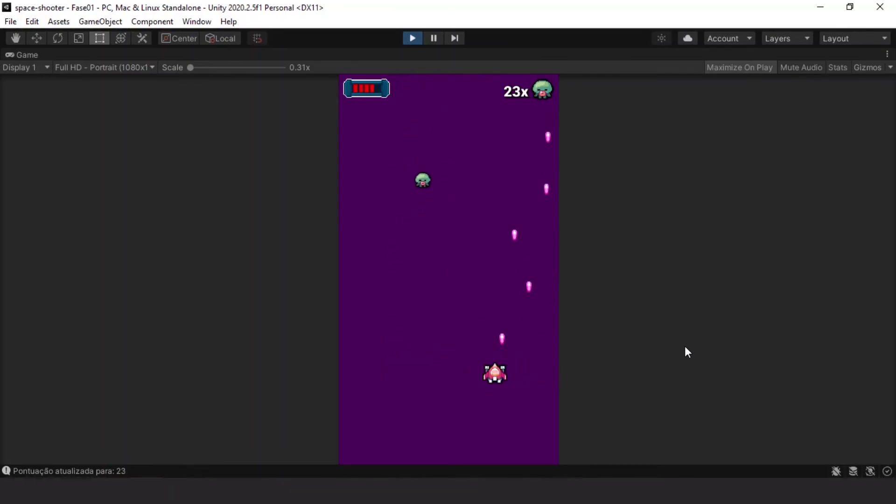
key(Left)
key(Right)
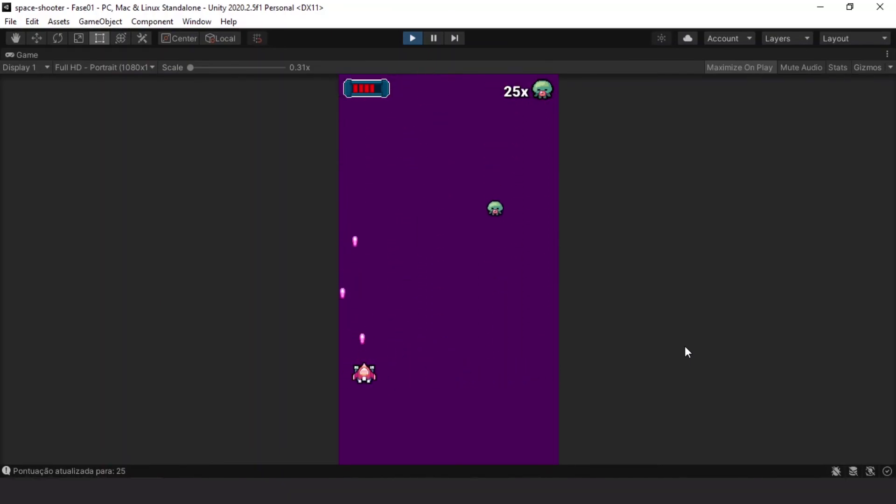
key(Right)
key(Left)
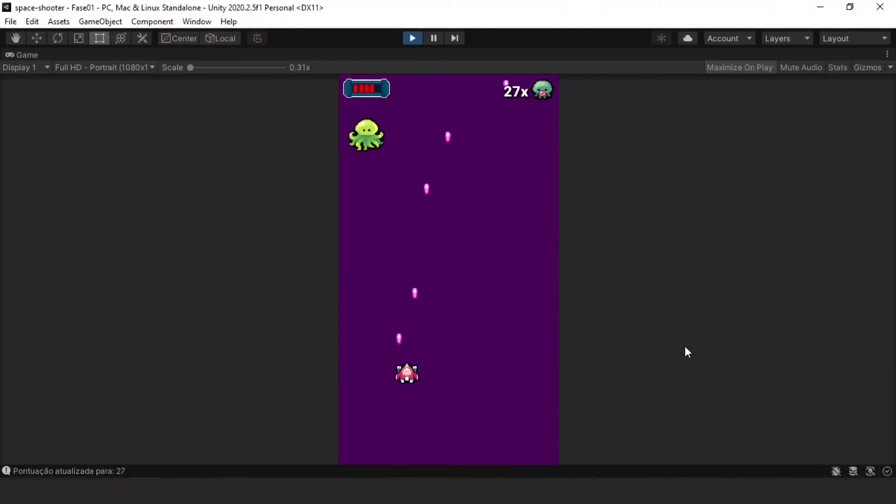
key(Left)
key(Right)
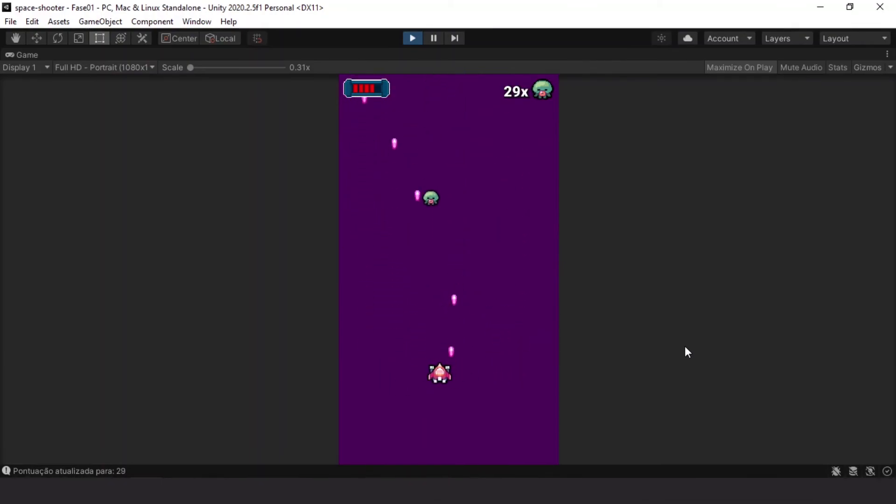
key(Right)
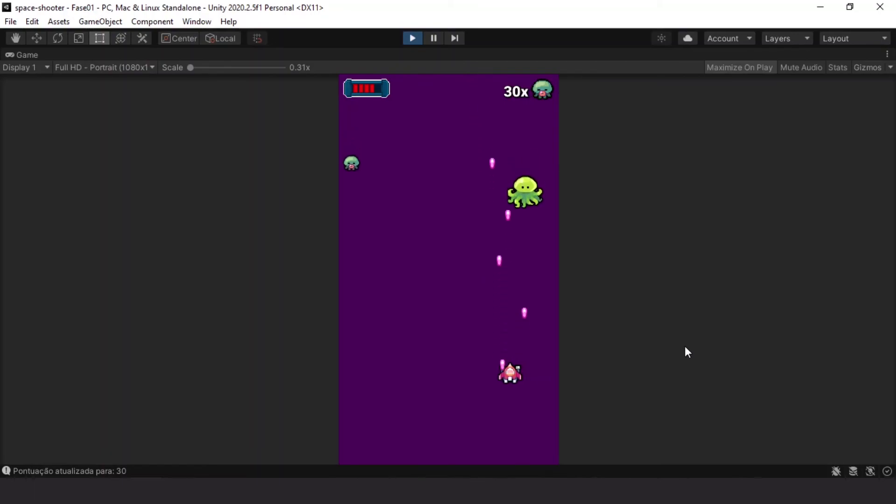
key(Left)
key(Right)
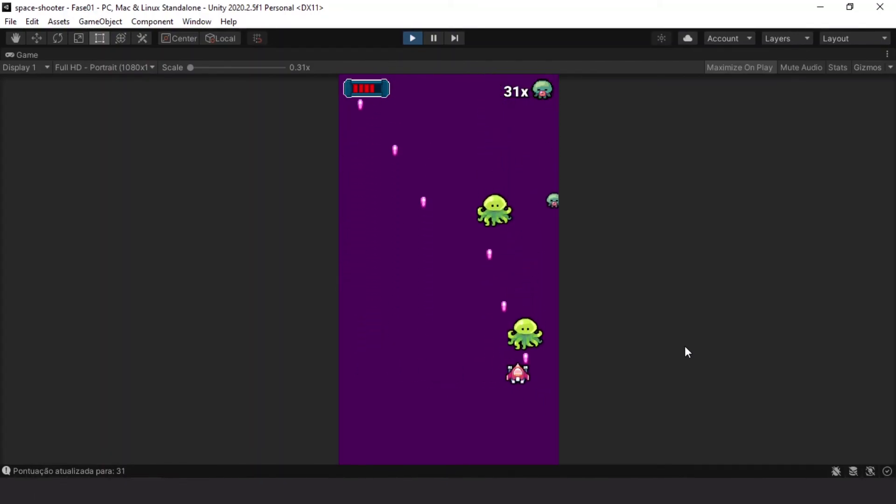
key(Down)
key(Right)
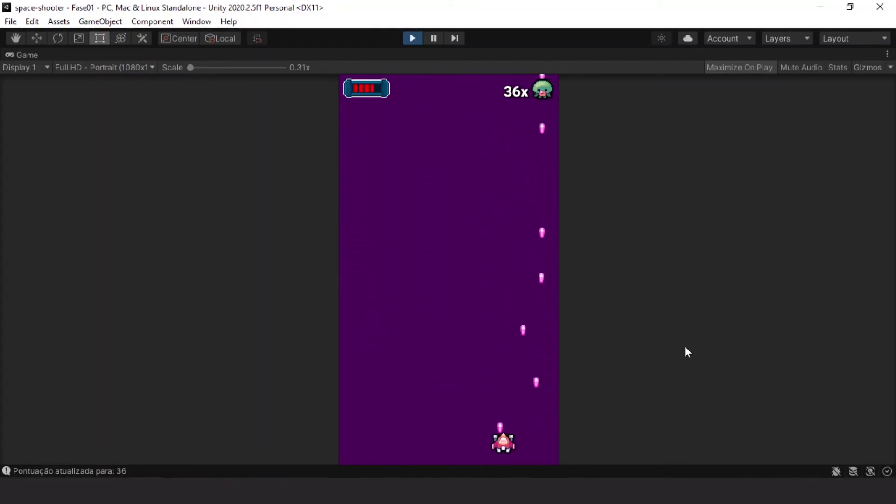
key(Left)
key(Up)
key(Right)
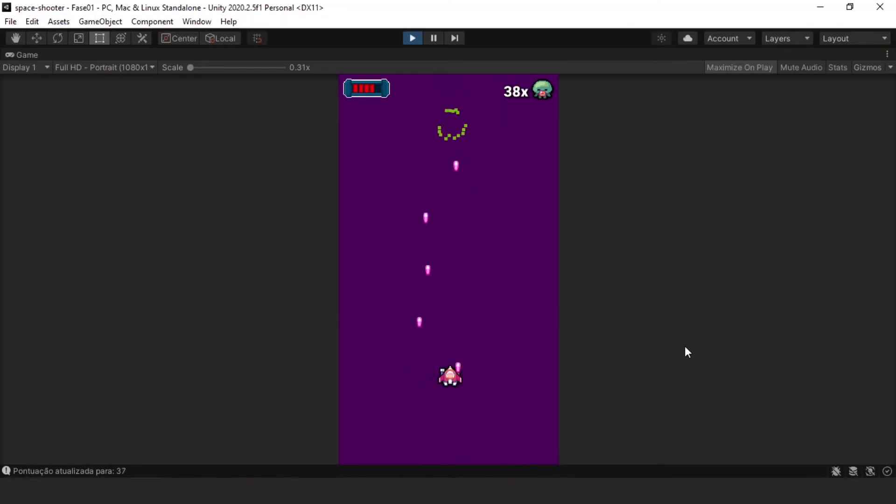
key(Right)
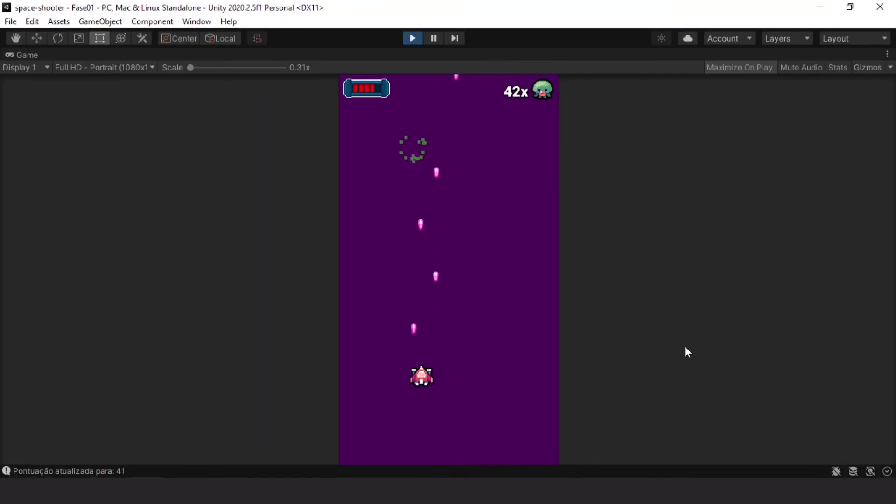
key(Right)
key(Left)
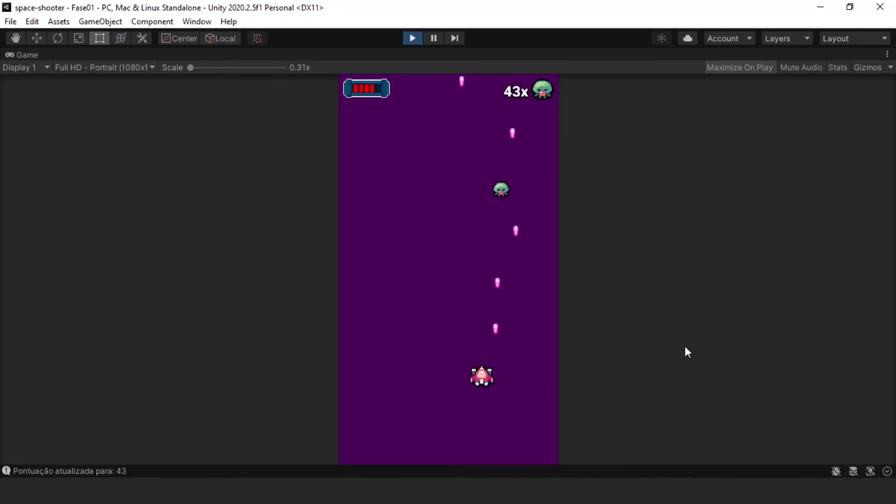
key(Right)
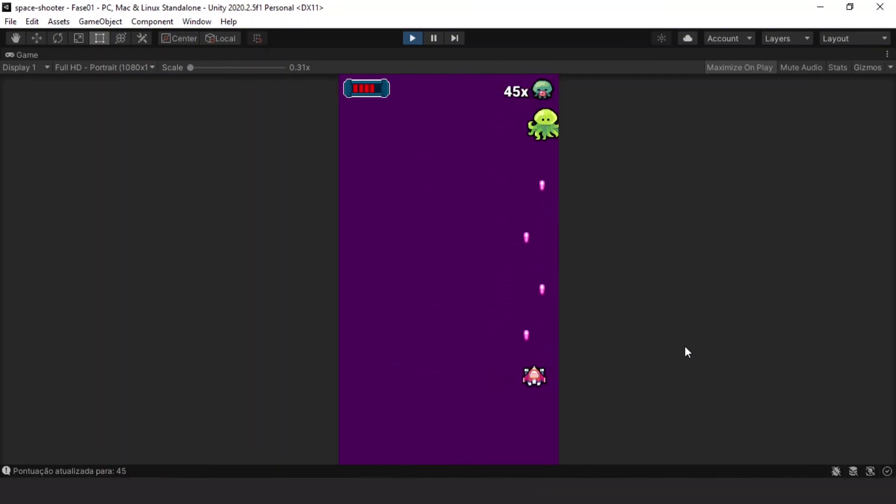
key(Left)
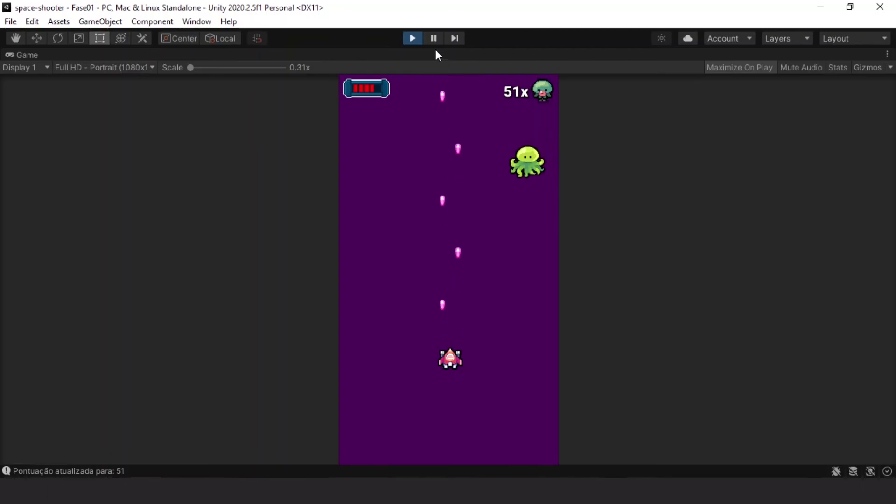
click(411, 39)
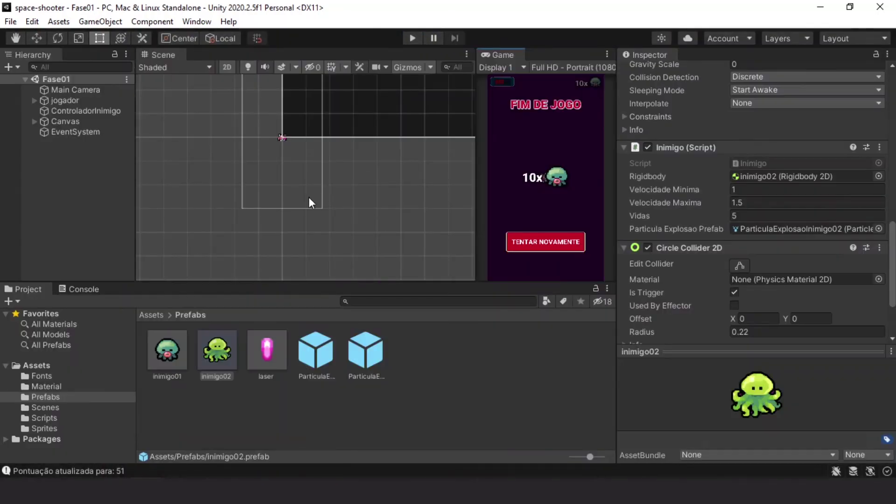
- In ControladorInimigo.cs, raise the big-enemy spawn threshold from 20 to 25 percent
key(alt+Tab)
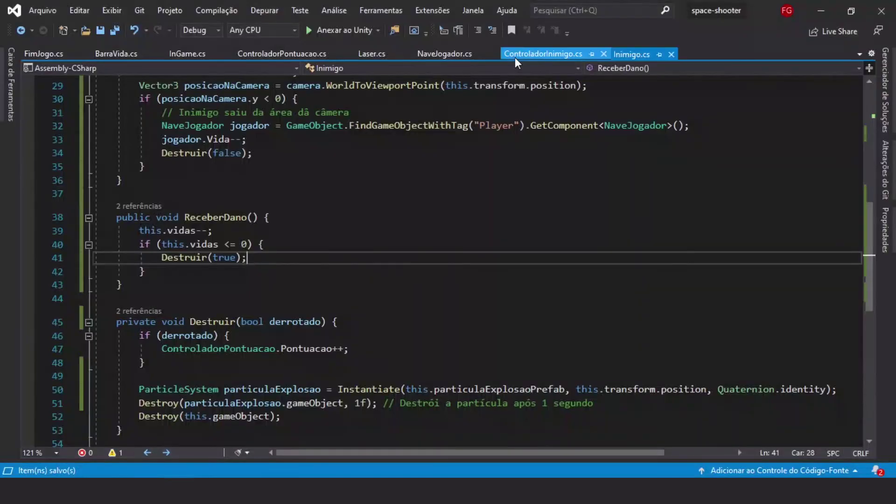
click(514, 57)
scroll(353, 239, down, 1)
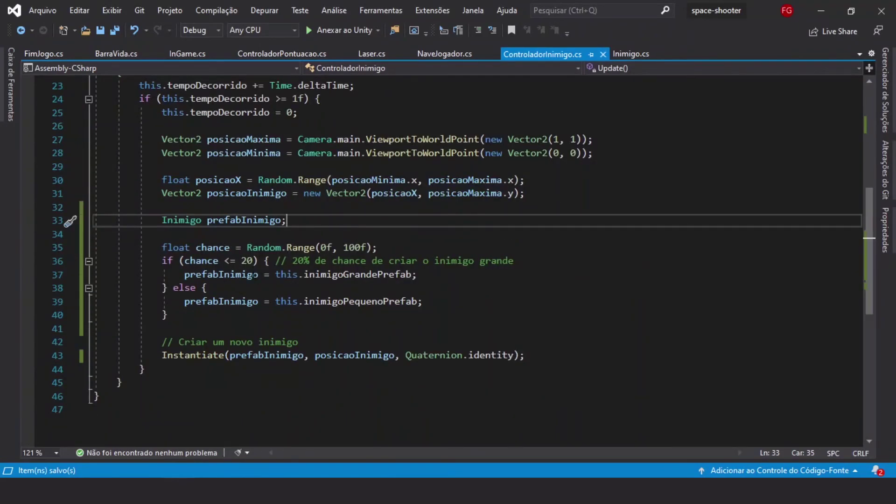
drag(246, 261, 251, 262)
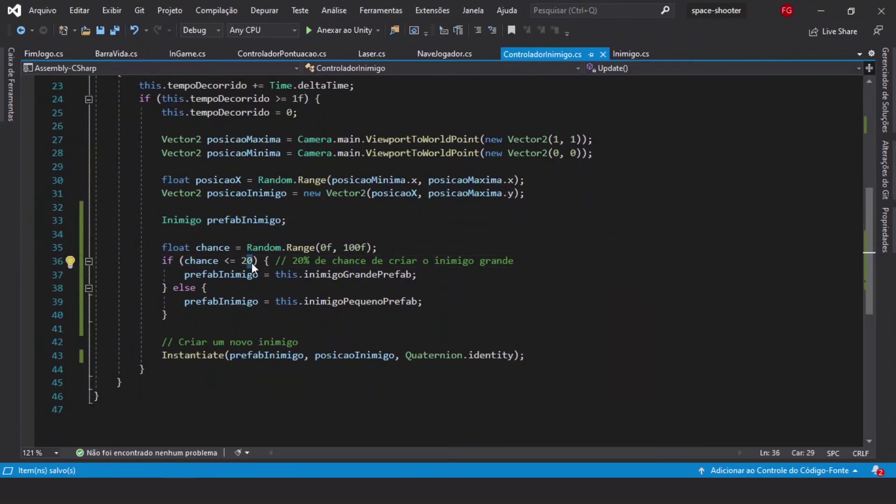
text(5)
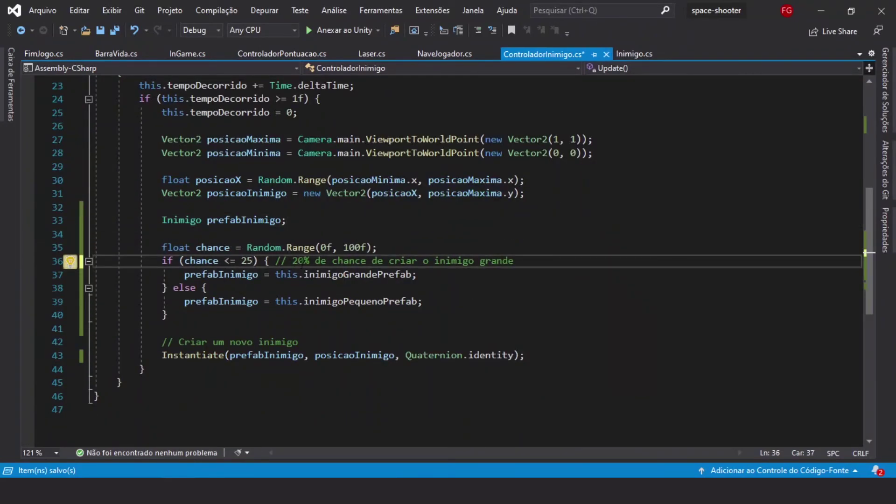
text(5)
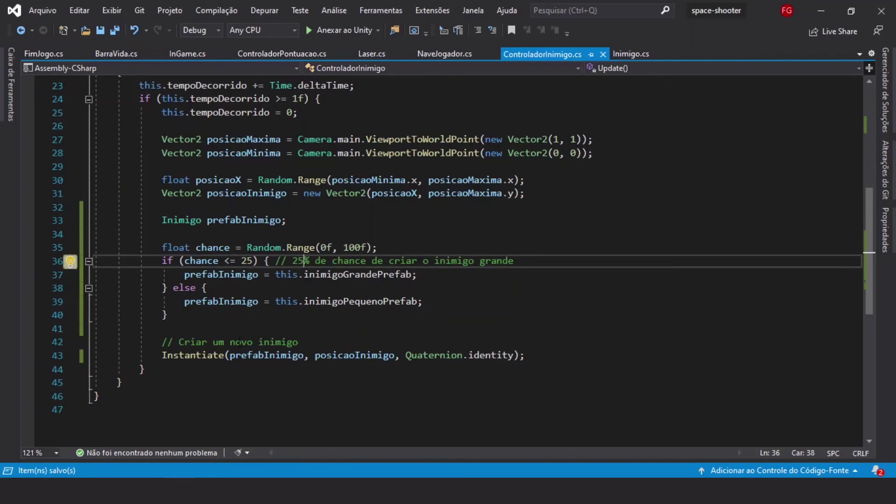
key(alt+Tab)
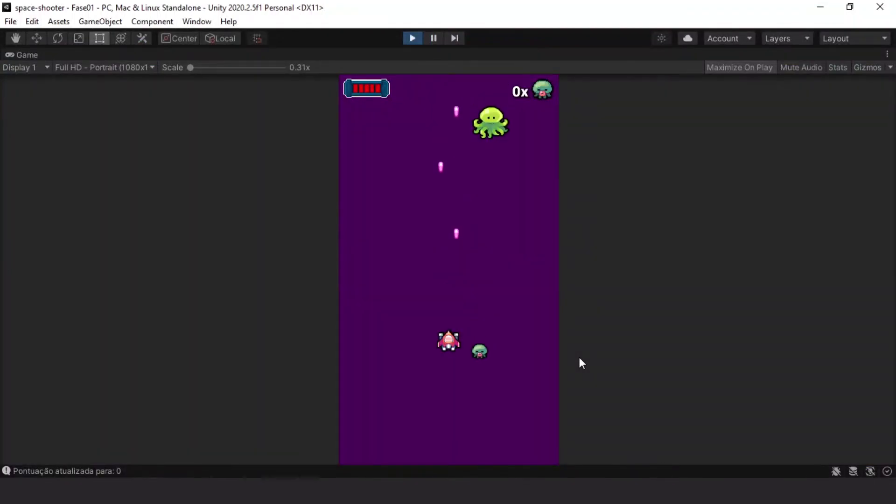
- Steer the ship left and right under the enemies, shooting down the small ones
key(Right)
key(Left)
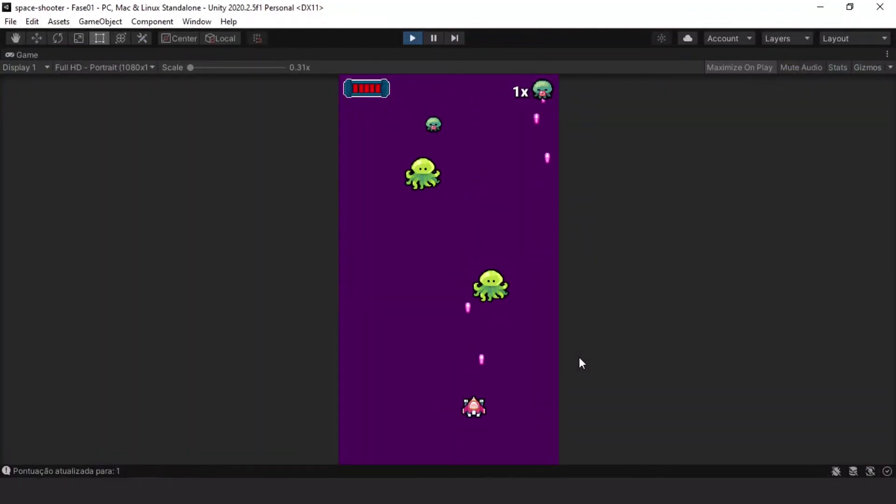
key(Left)
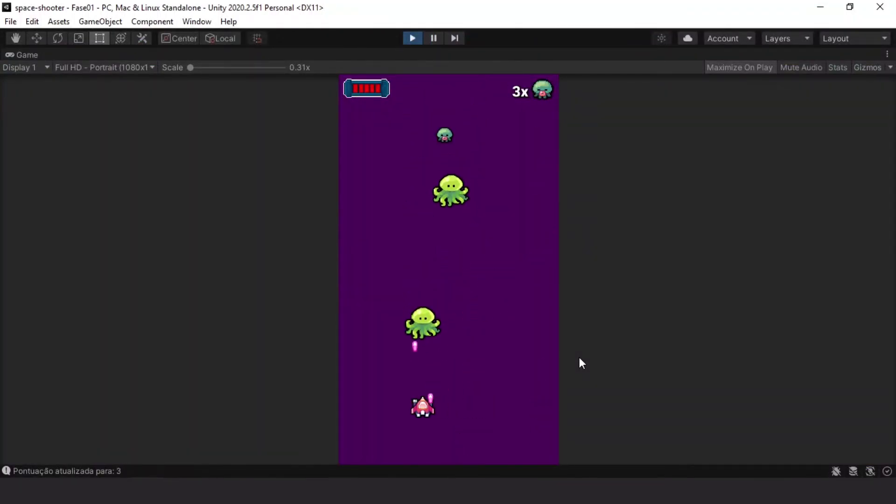
key(Right)
key(Right)
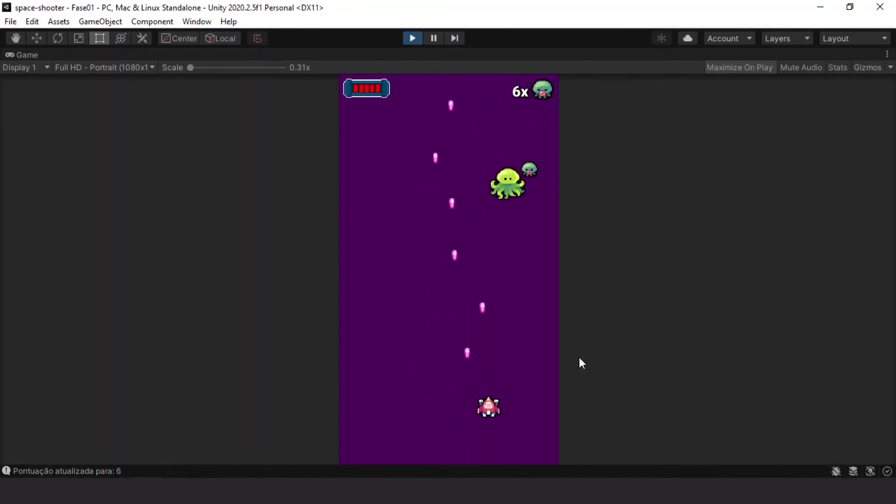
key(Left)
key(Left)
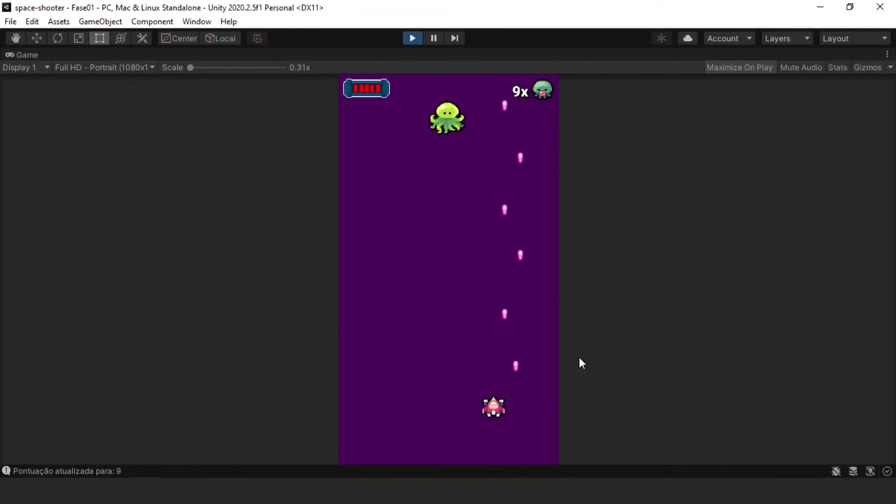
key(Right)
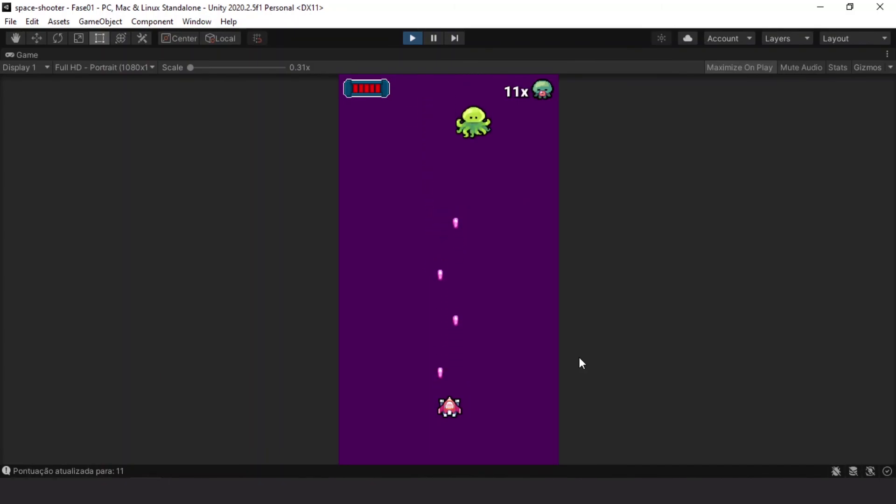
key(Right)
key(Right)
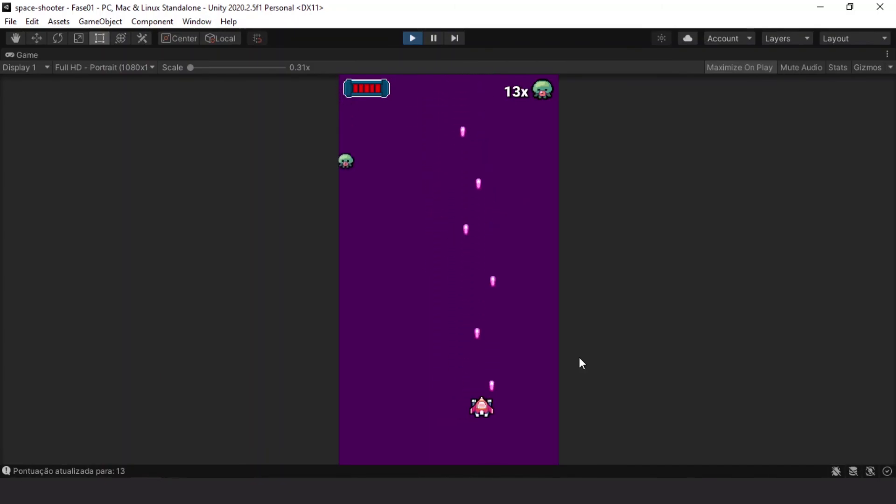
key(Left)
key(Right)
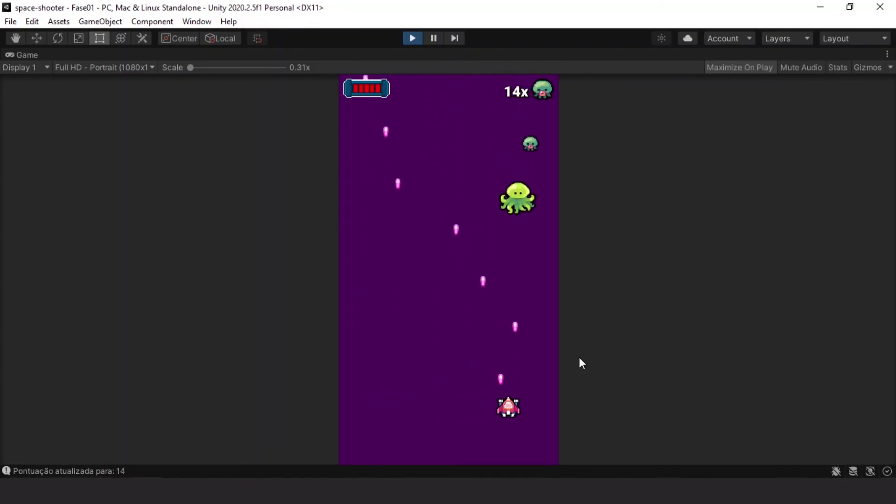
key(Right)
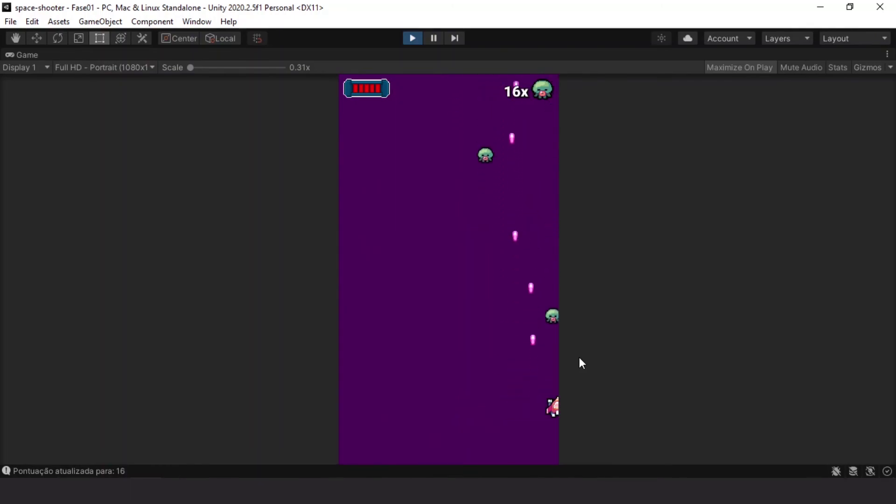
key(Left)
key(Left)
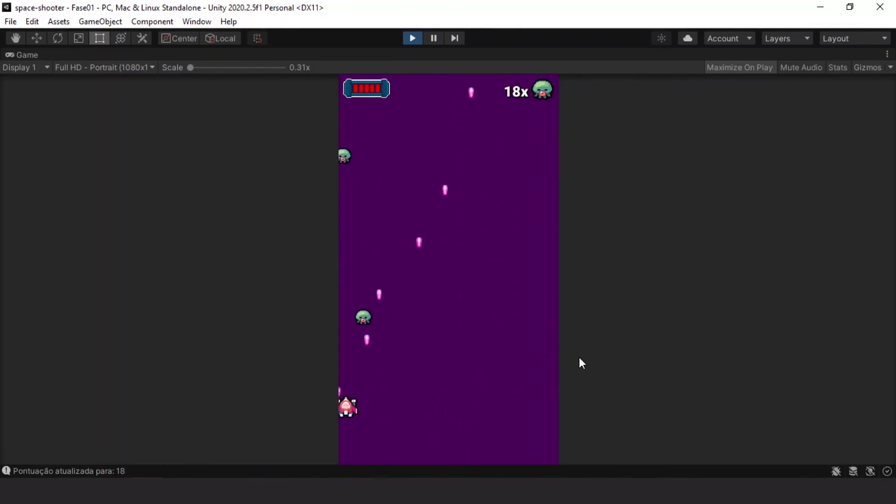
key(Right)
key(Right)
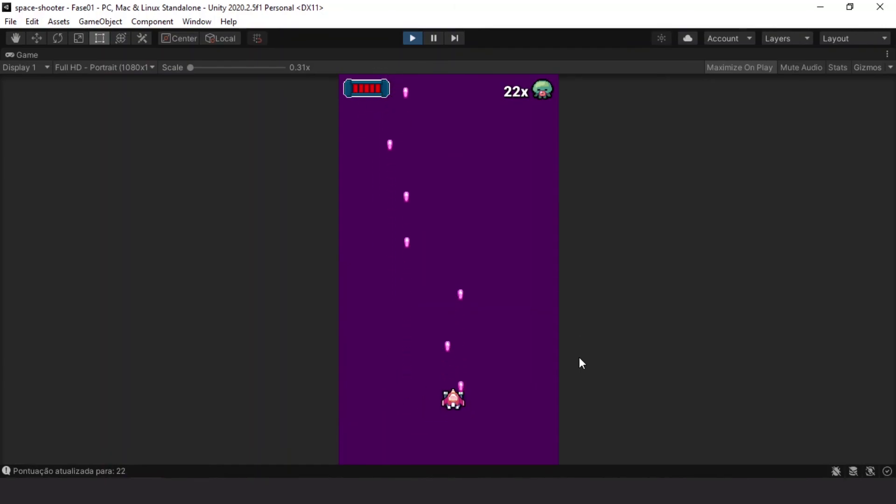
key(Up)
key(Left)
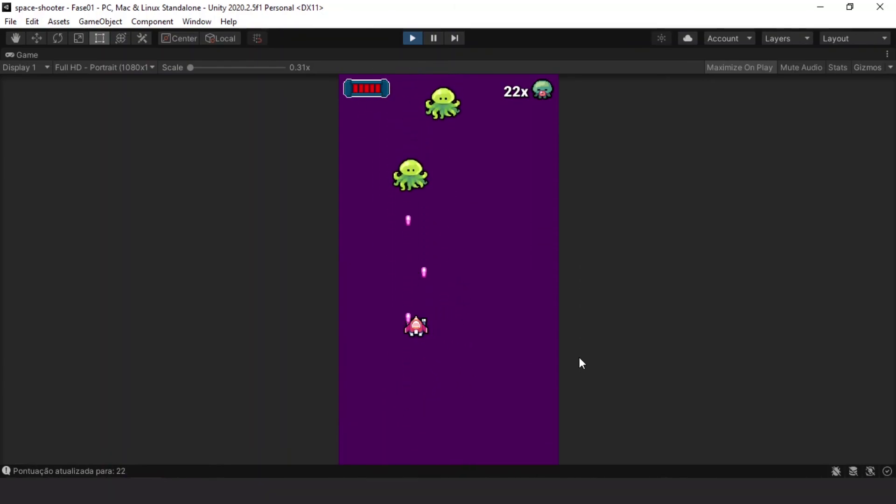
key(Right)
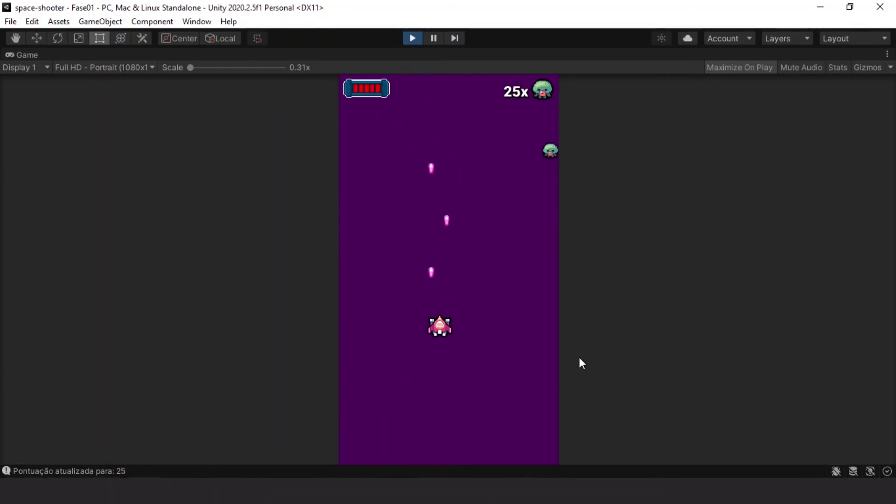
key(Right)
key(Left)
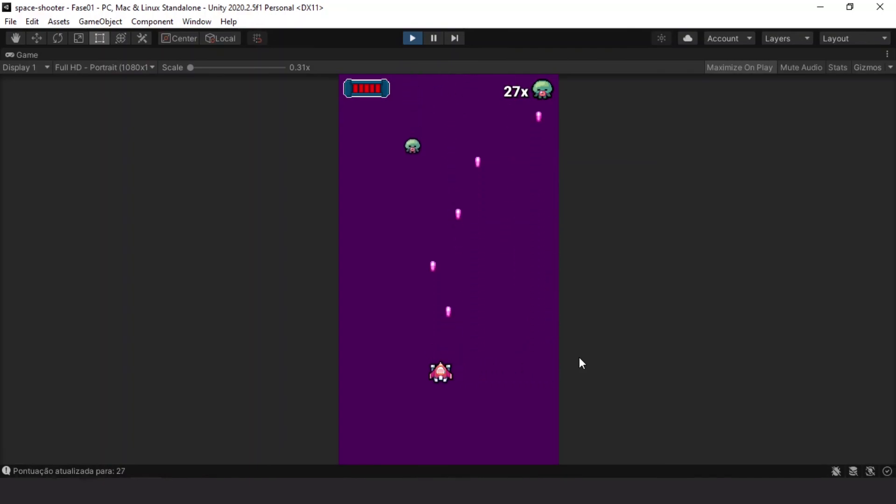
key(Right)
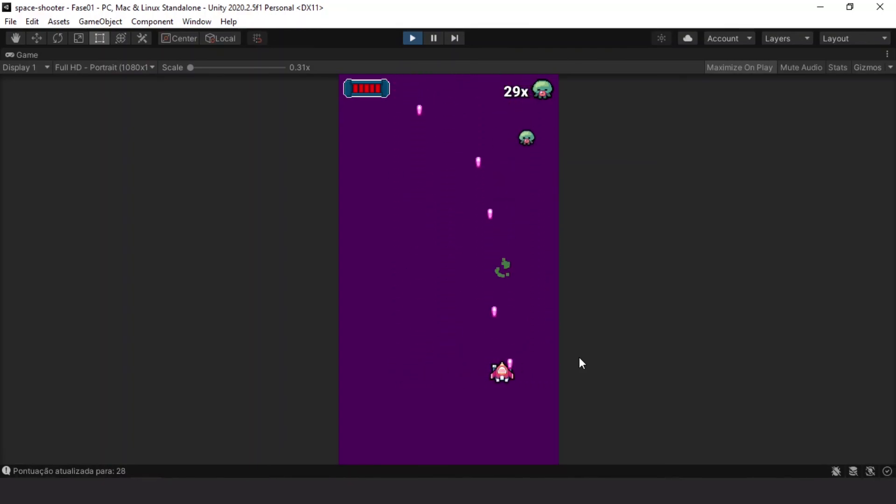
key(Left)
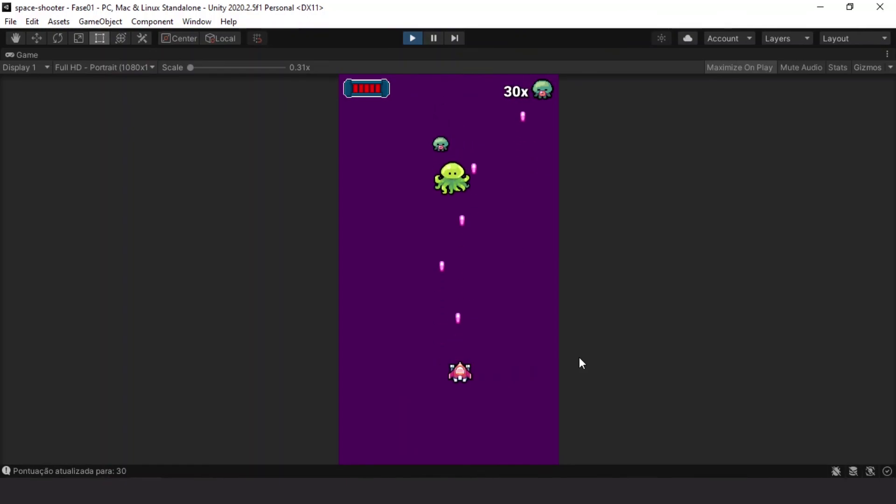
key(Left)
key(Right)
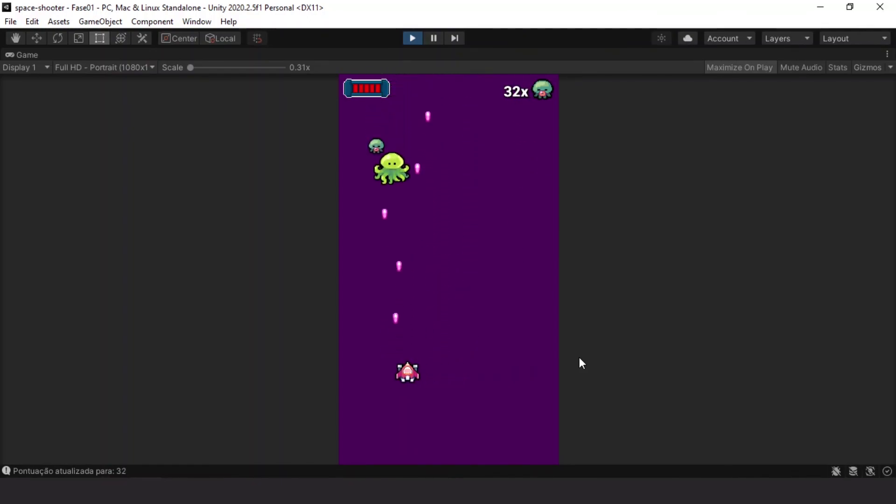
key(Left)
key(Down)
key(Right)
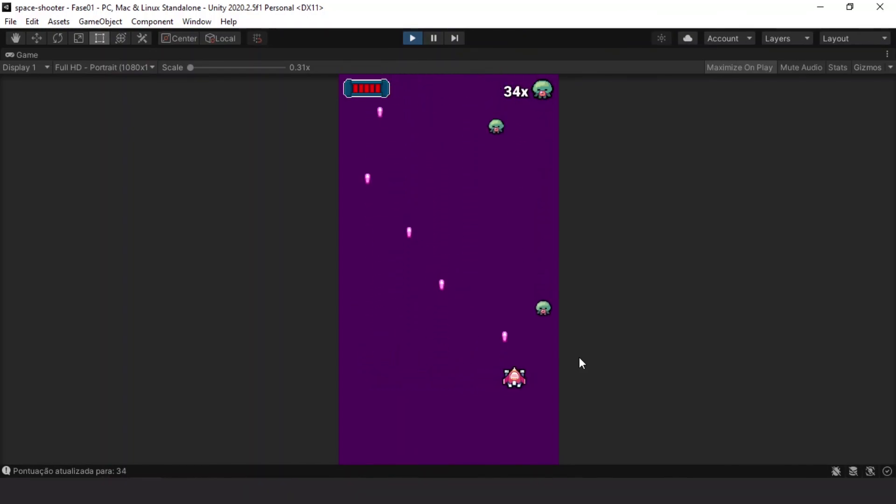
key(Down)
- Line the ship up under the big octopus enemy and keep firing until it is destroyed
key(Left)
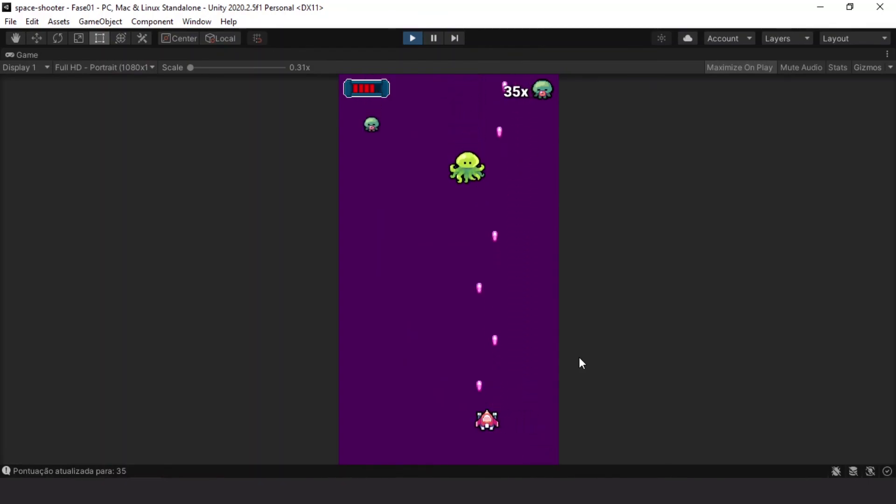
key(Left)
key(Right)
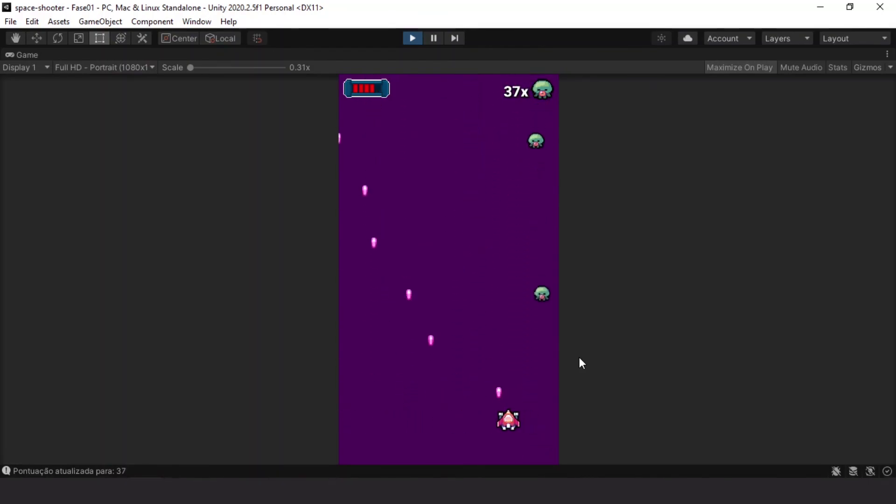
key(Left)
key(Left)
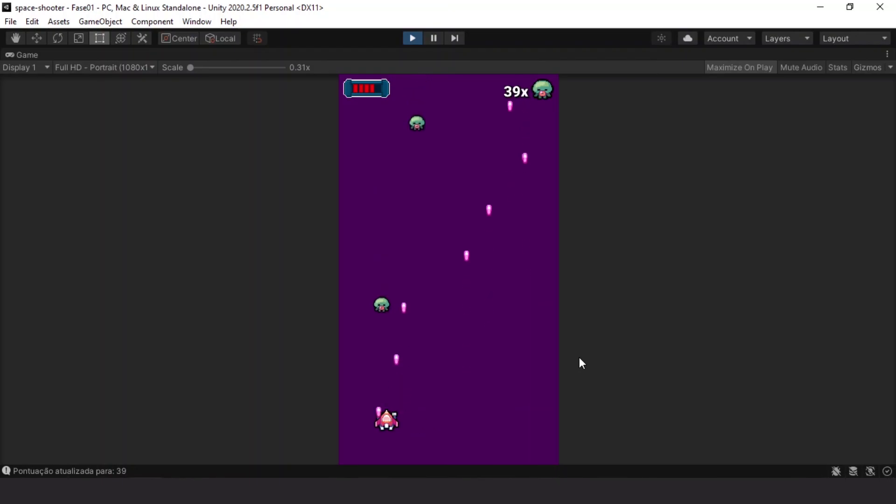
key(Right)
key(Left)
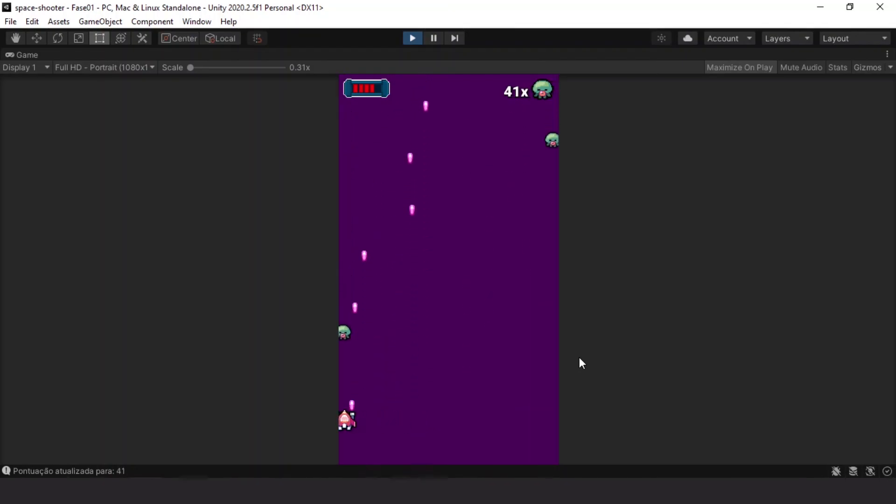
key(Right)
key(Left)
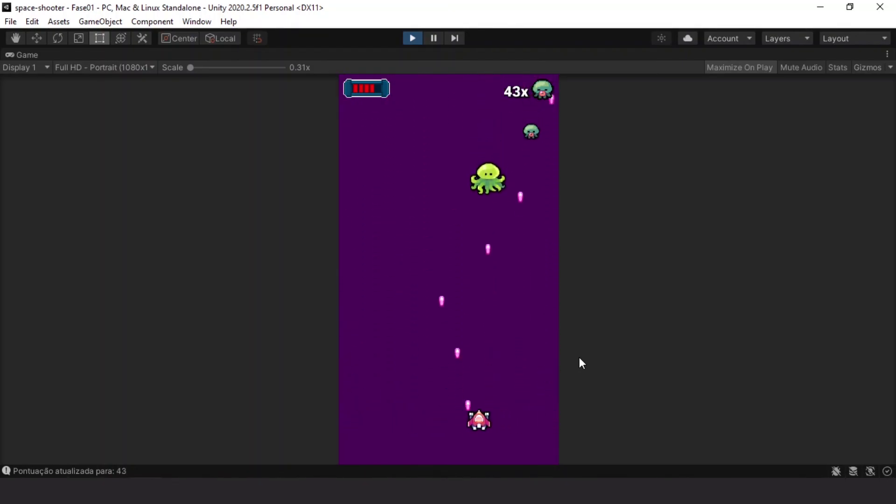
key(Right)
key(Left)
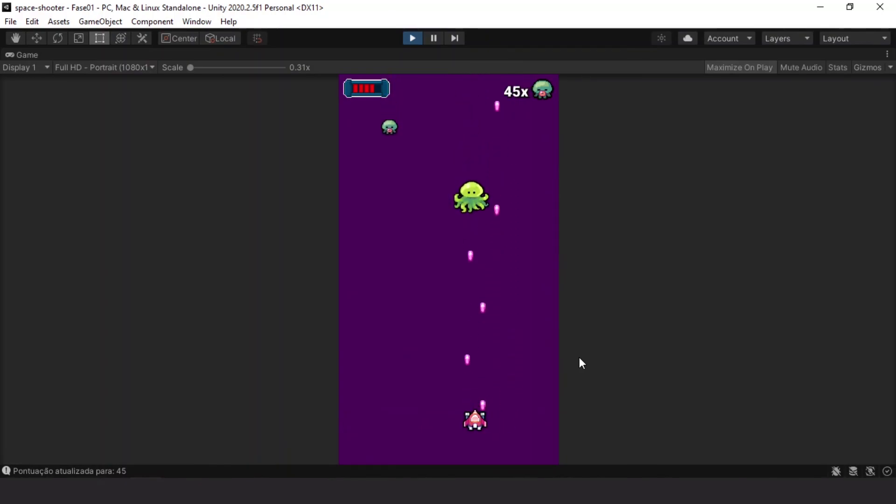
key(Left)
key(Right)
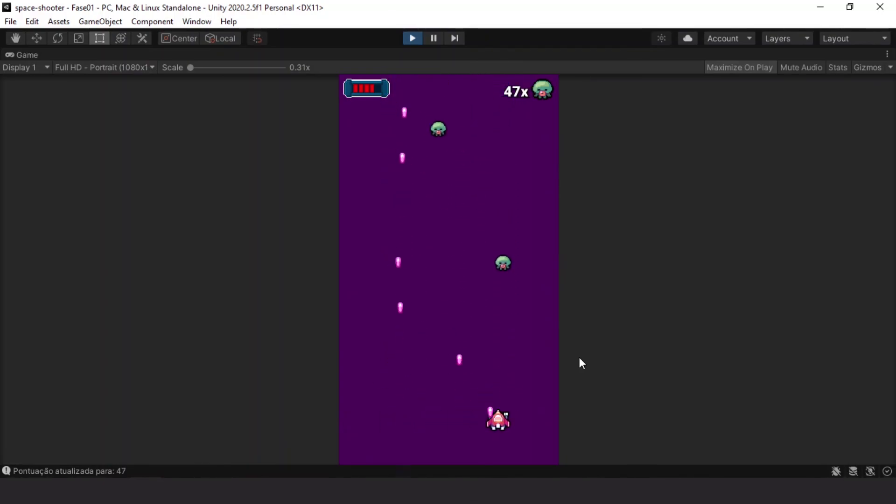
- Keep sweeping, dodging and firing across the screen until health runs out with the score at 75
key(Left)
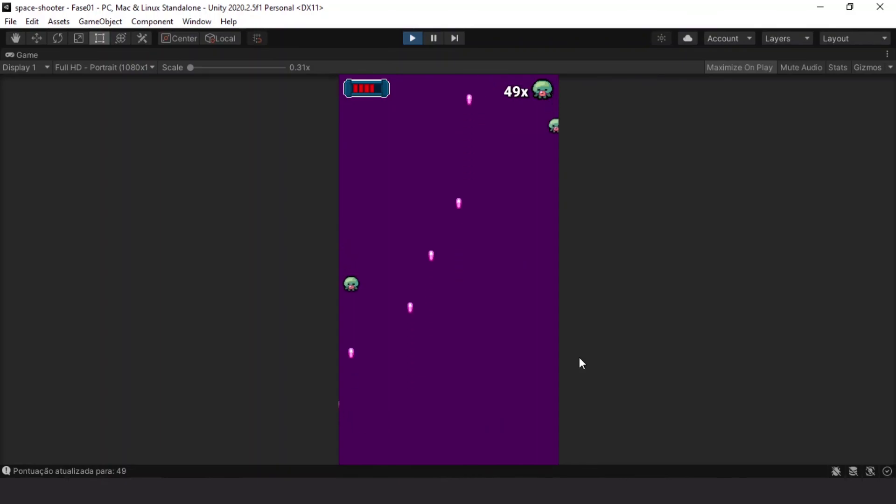
key(Right)
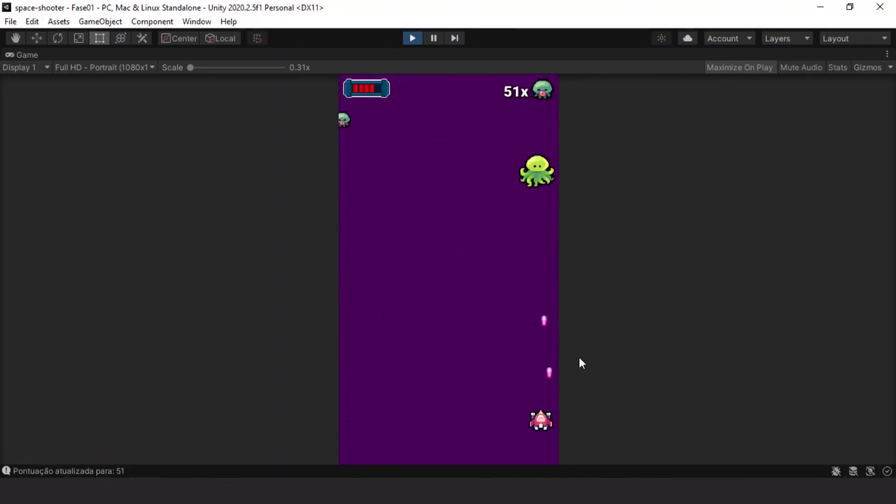
key(Left)
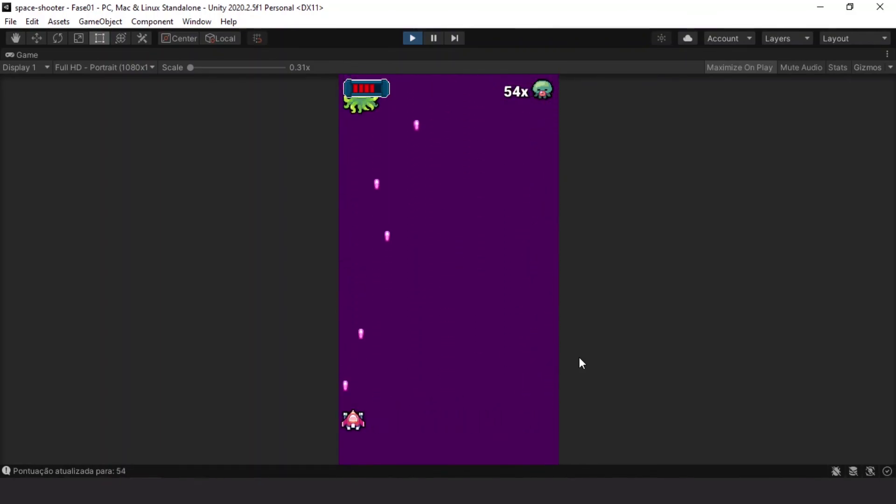
key(Right)
key(Right)
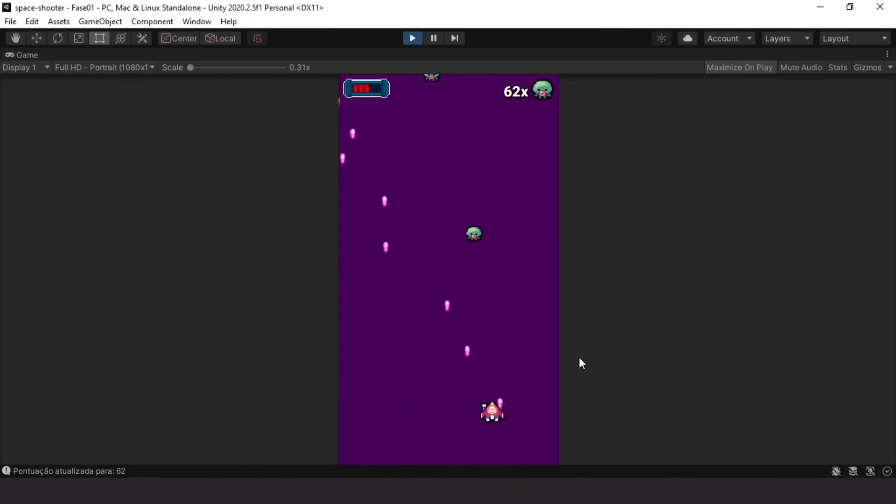
key(Left)
key(Right)
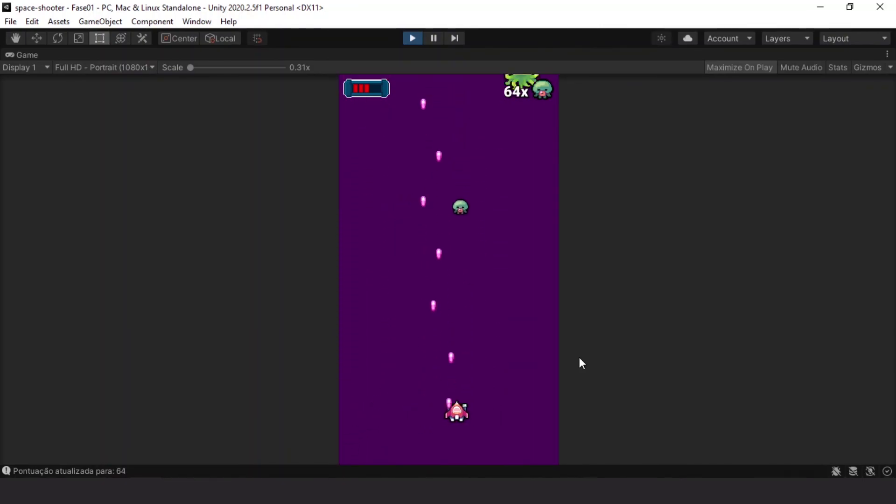
key(Right)
key(Up)
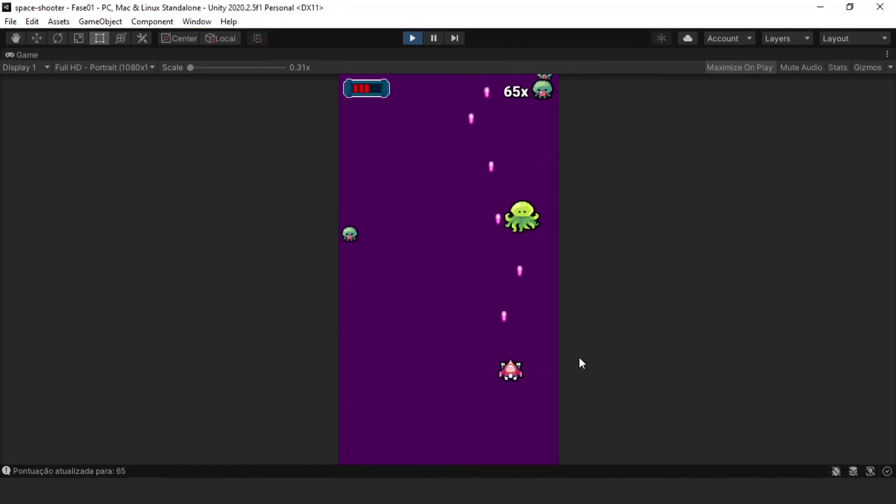
key(Left)
key(Down)
key(Right)
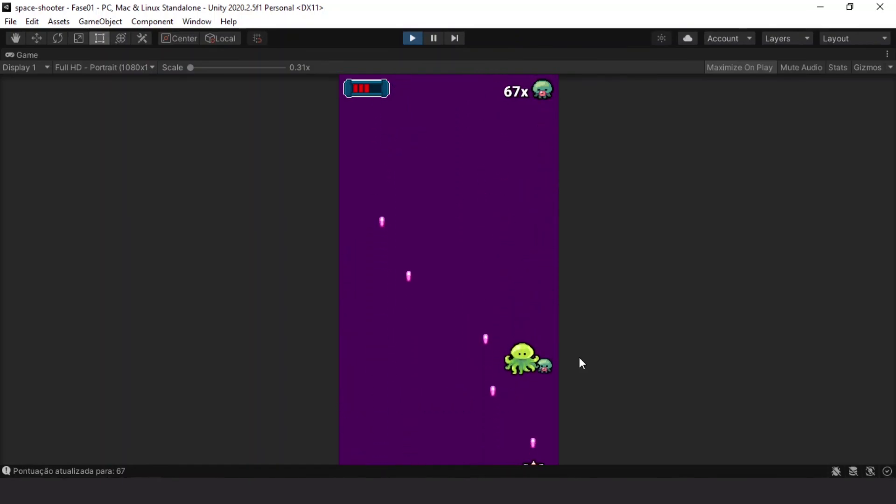
key(Left)
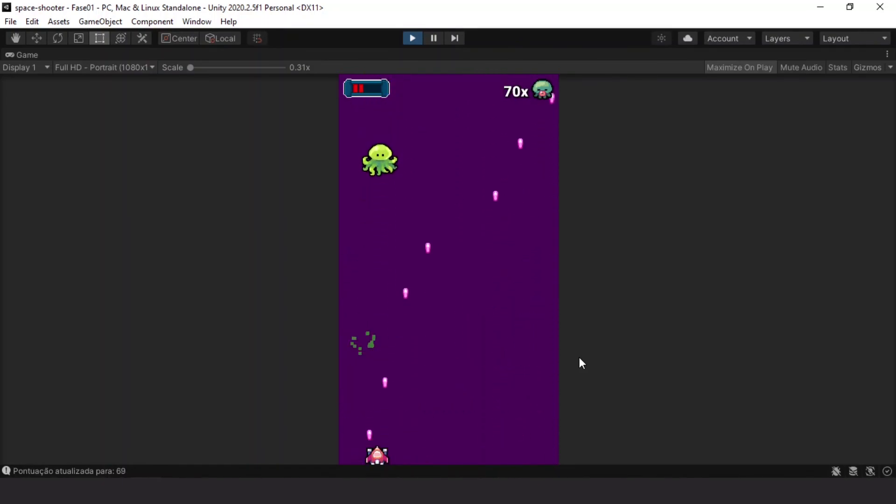
key(Up)
key(Left)
key(Right)
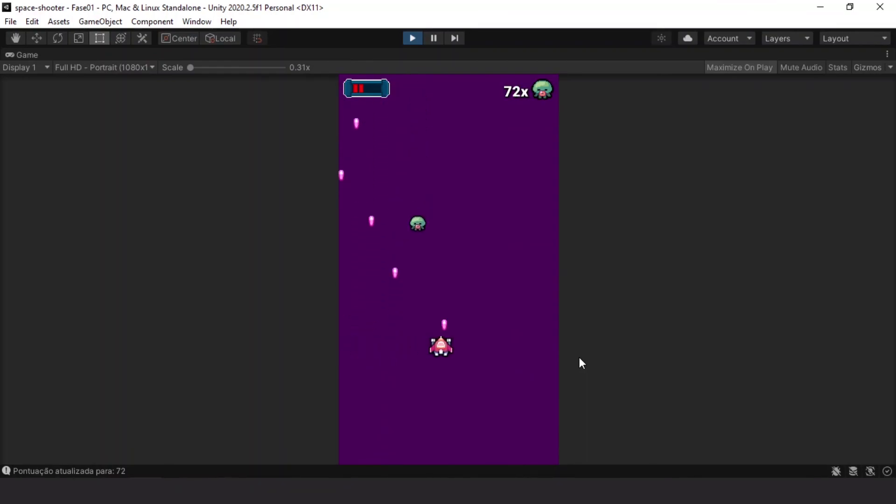
key(Left)
key(Right)
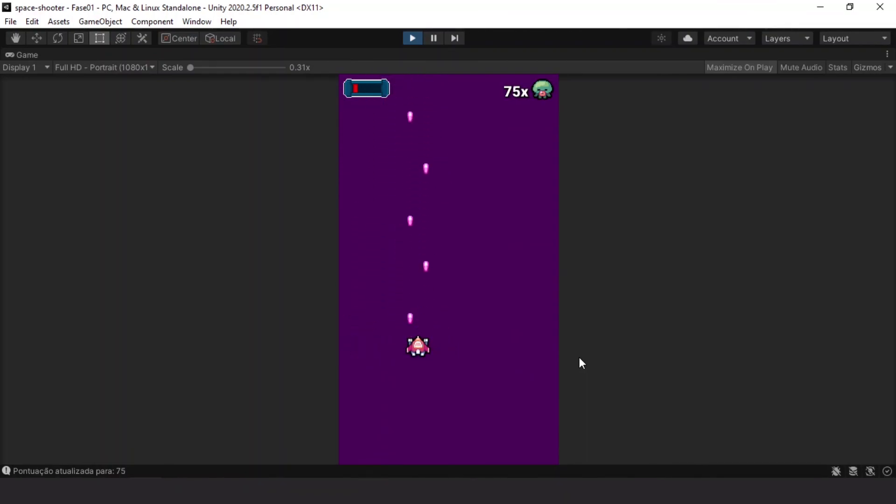
key(Down)
key(Right)
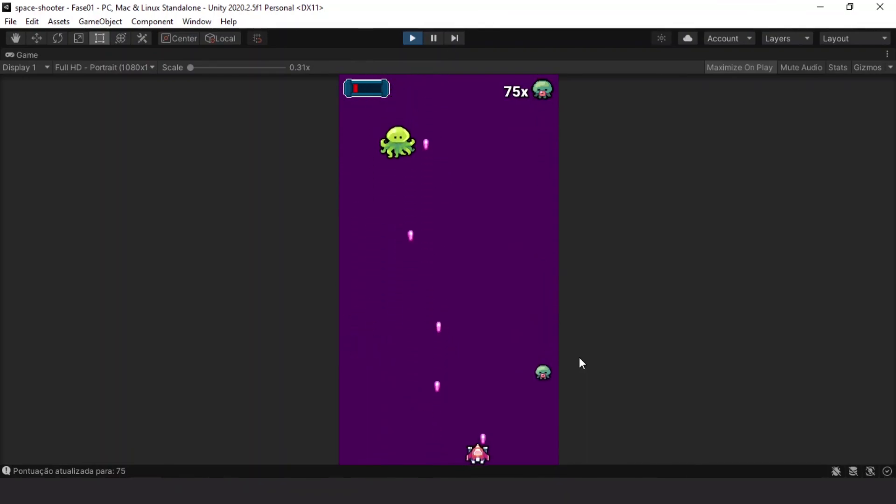